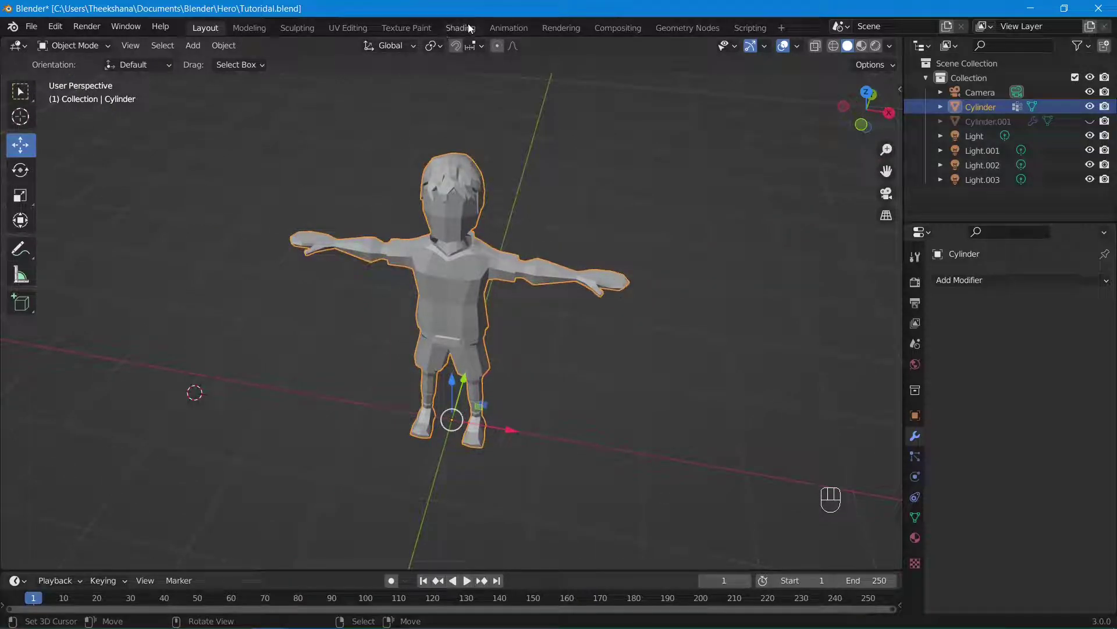
Step: Switch to the UV Editing workspace and widen the 3D viewport by narrowing the UV editor
click(348, 28)
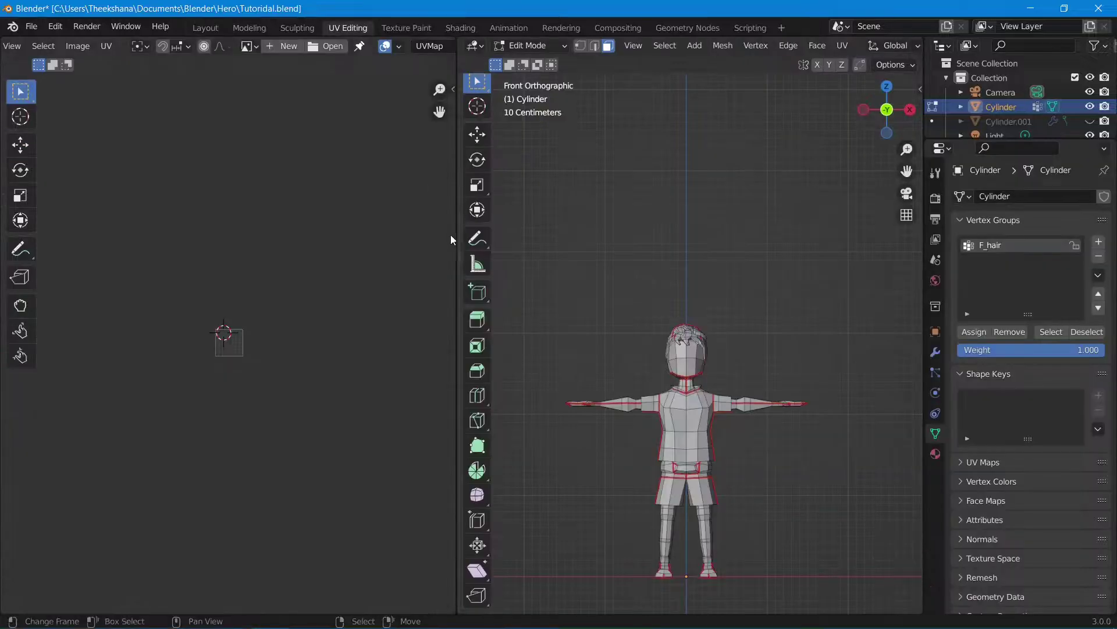
drag(460, 285, 402, 291)
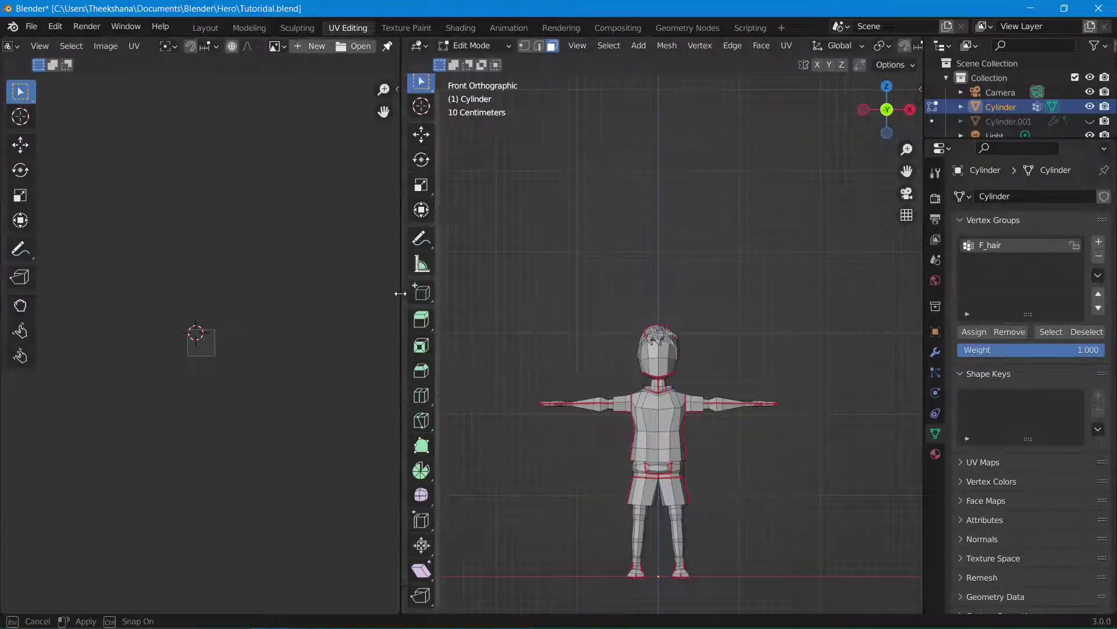
scroll(725, 316, down, 3)
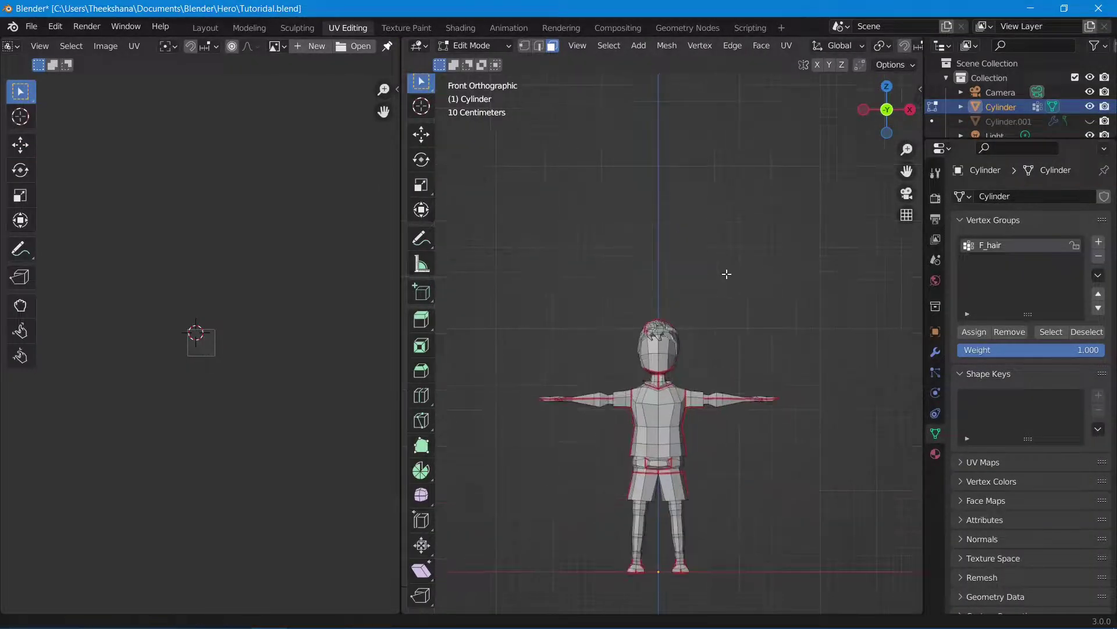
scroll(726, 275, up, 2)
scroll(239, 246, up, 10)
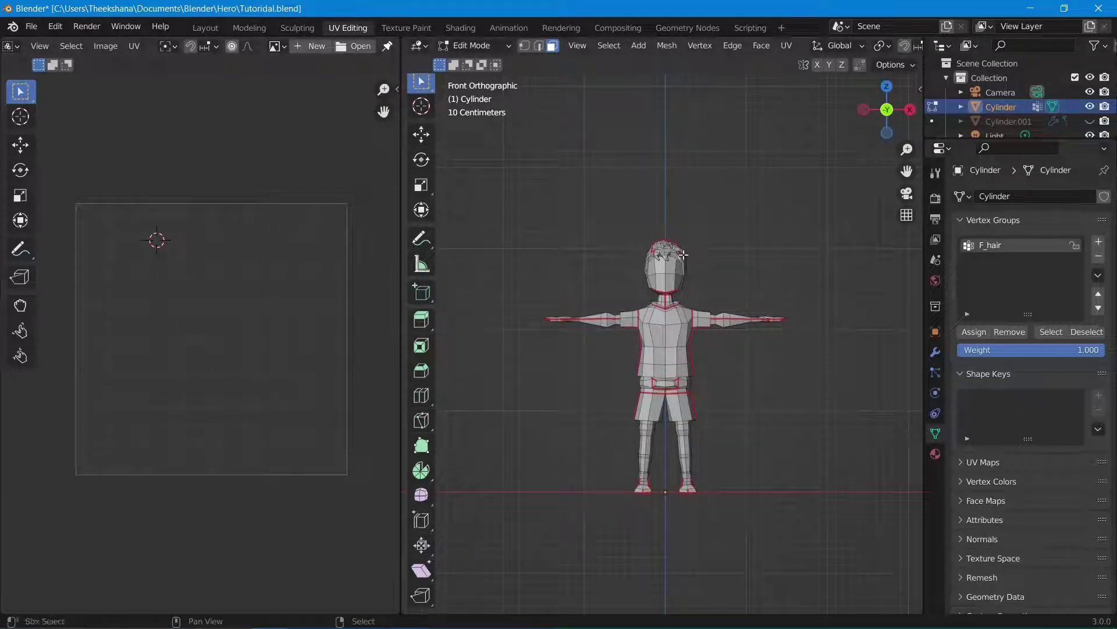
scroll(698, 259, up, 2)
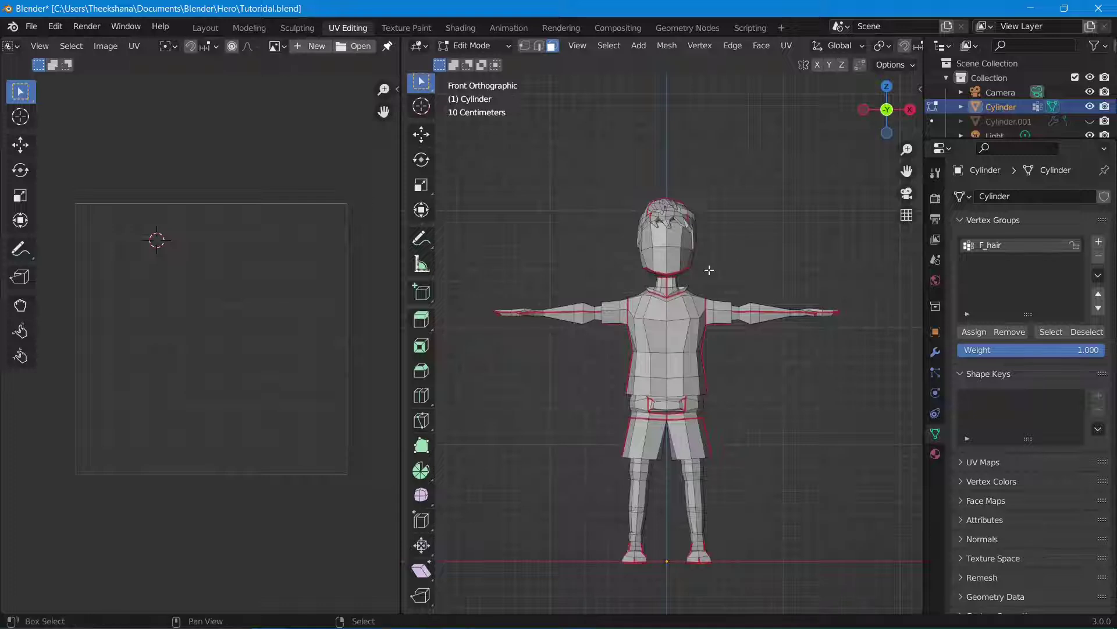
shift+middle_drag(709, 269, 730, 211)
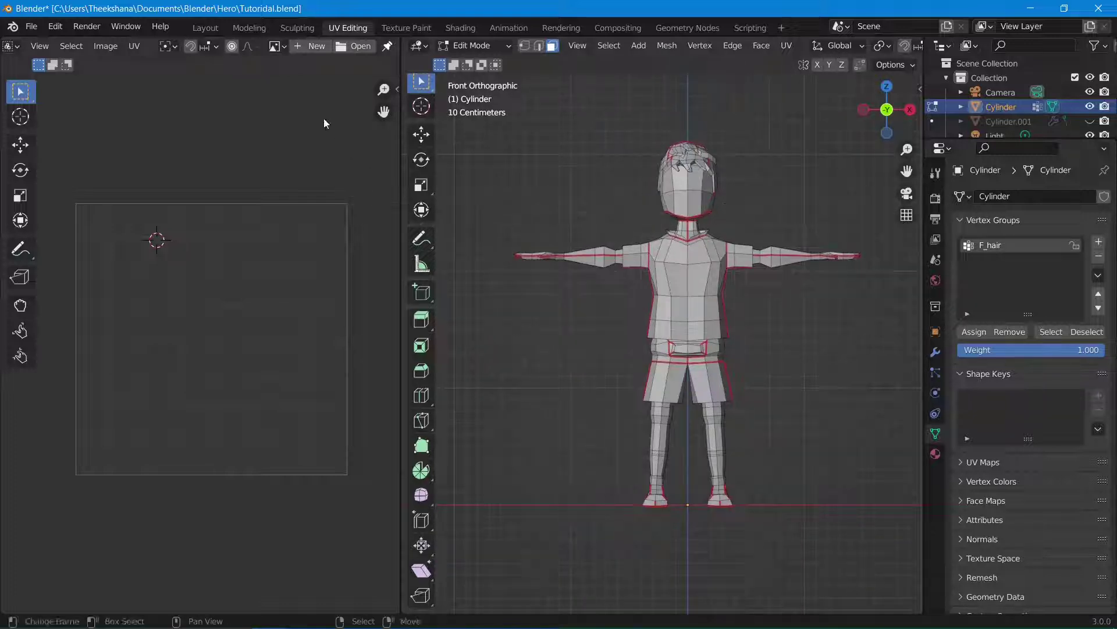
Step: Start a new image in the UV editor and name it BaseCOL
click(319, 48)
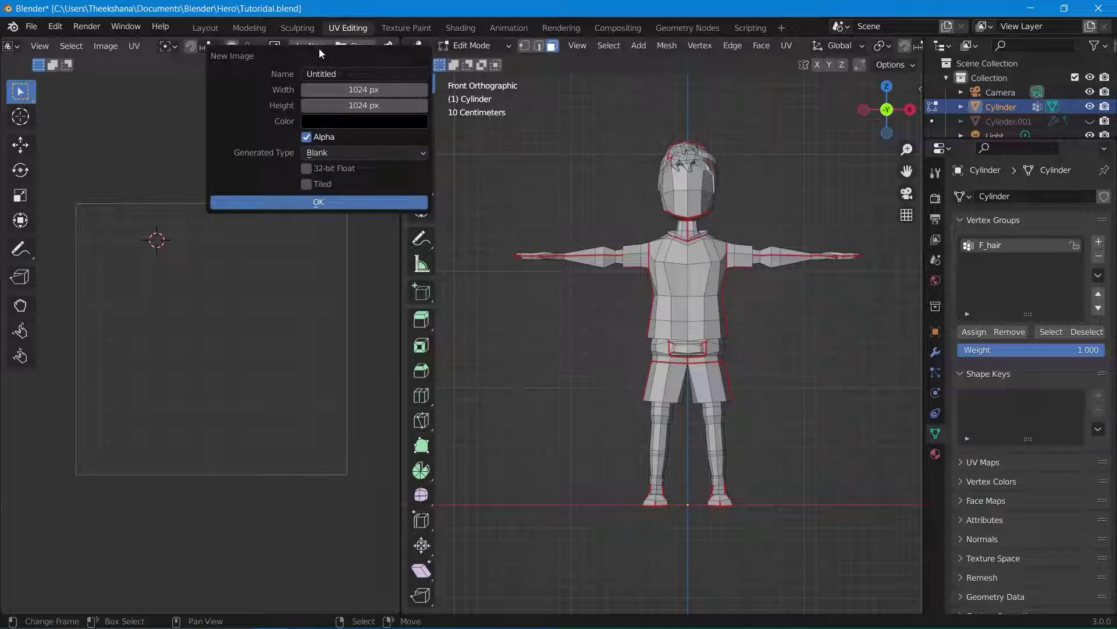
click(366, 74)
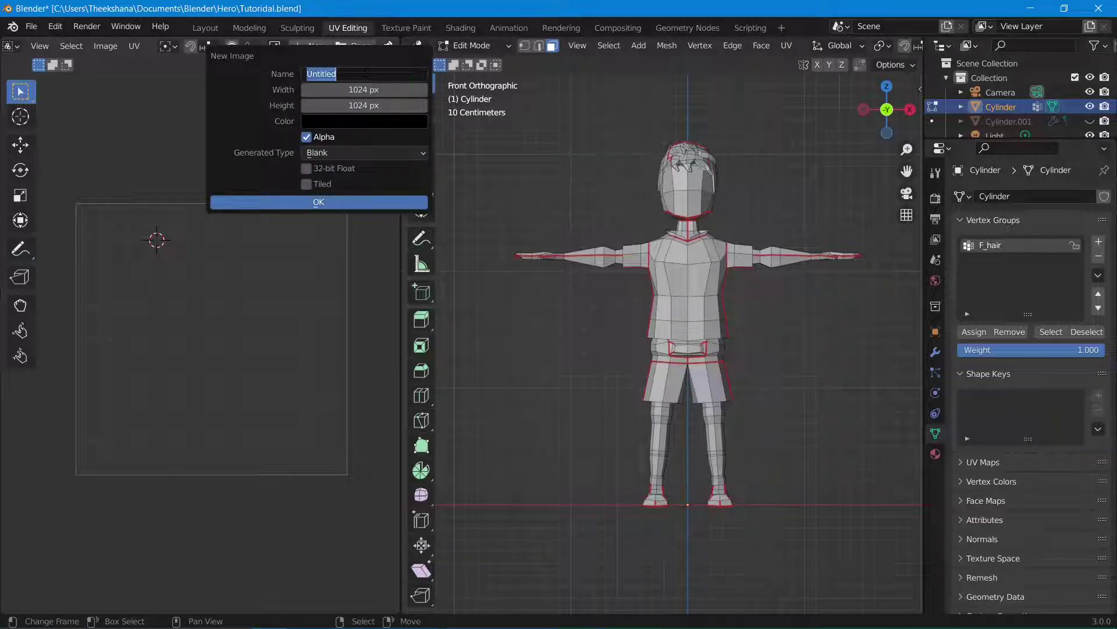
text(BAse)
key(BackSpace)
key(BackSpace)
key(BackSpace)
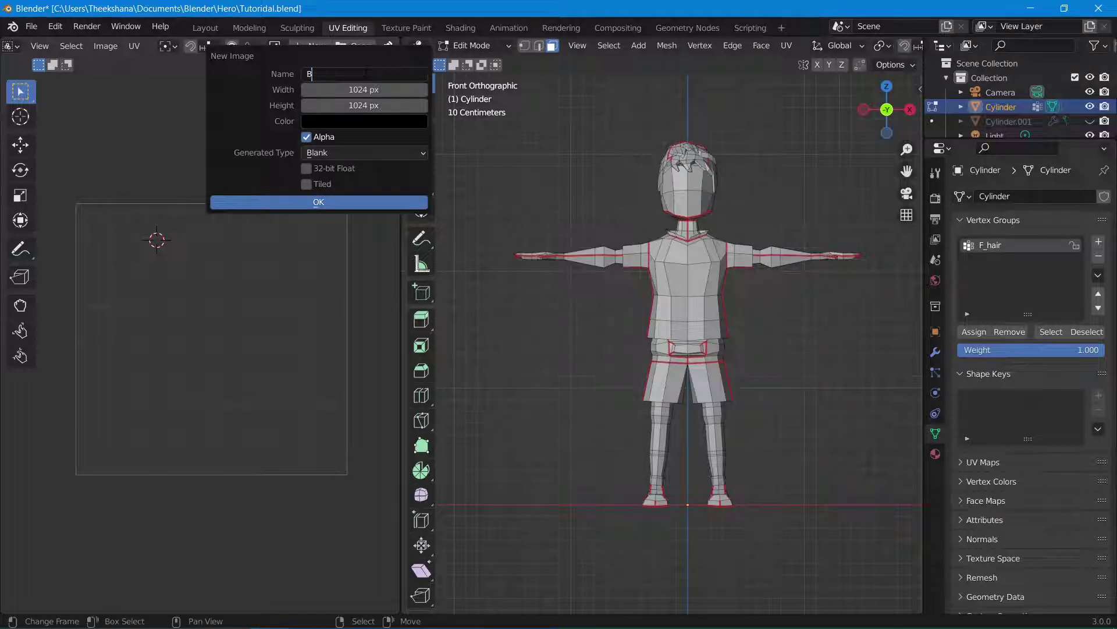
text(aseCOL)
Step: Set the new image's width and height to 2048 px each
key(Tab)
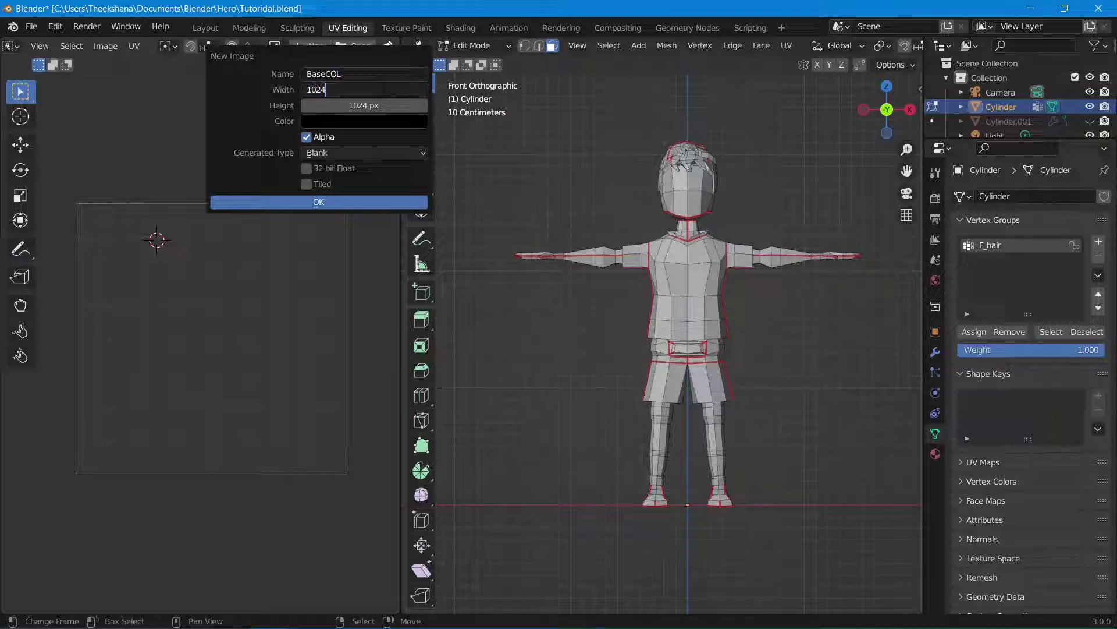
text(*2)
key(Return)
click(385, 106)
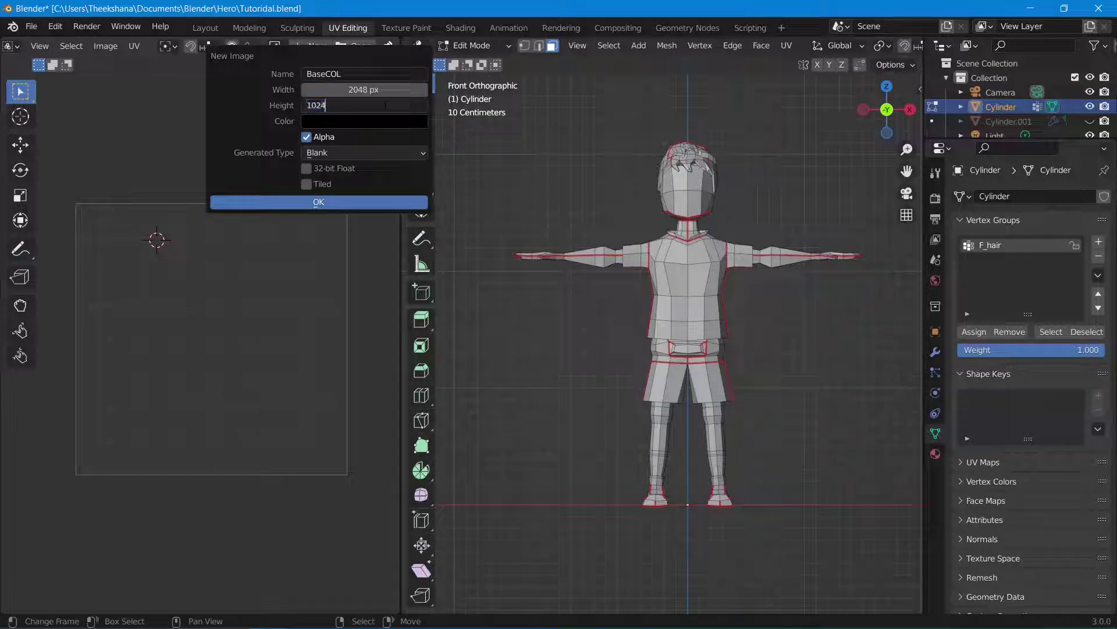
text(*2)
key(Return)
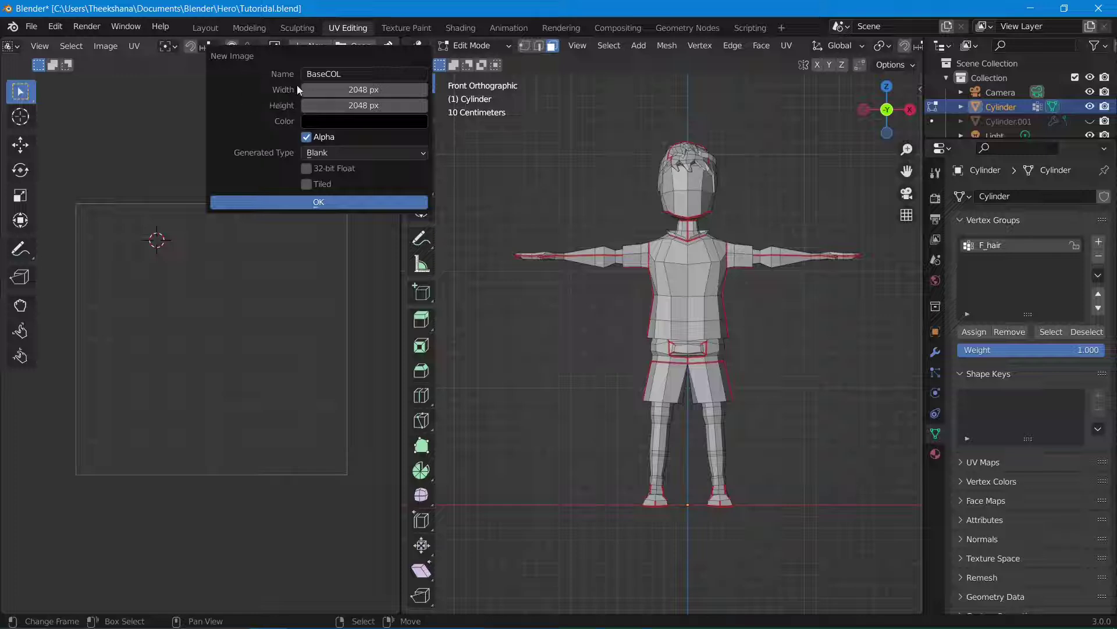
Step: Give the image a dark muted mauve colour, keep the generated type Blank, and create it
click(368, 152)
click(335, 124)
click(427, 209)
drag(427, 210, 365, 197)
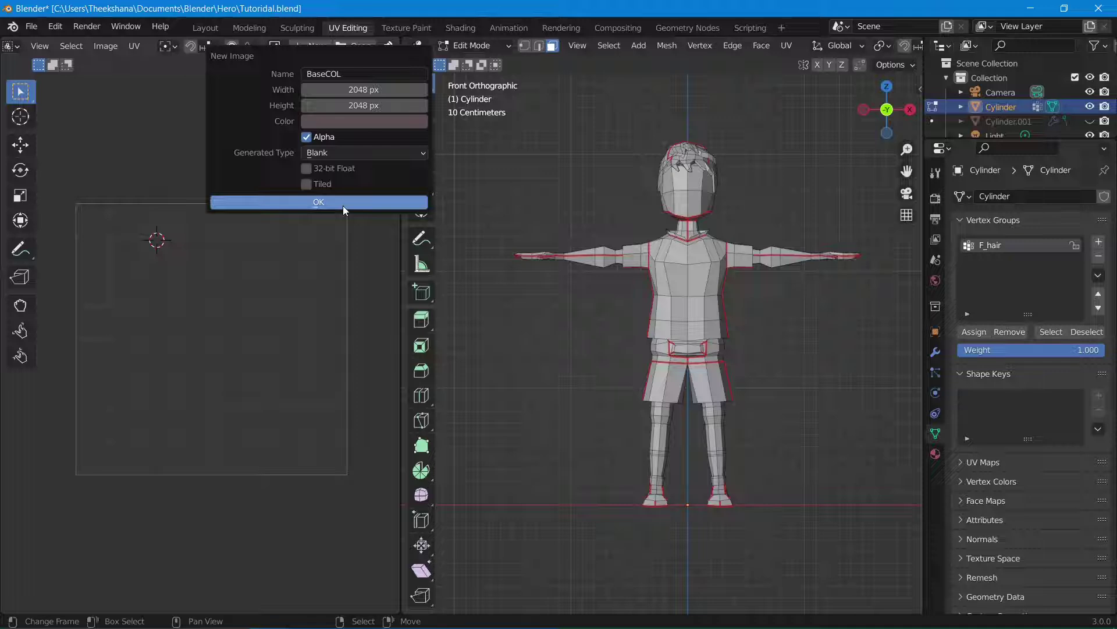
click(344, 205)
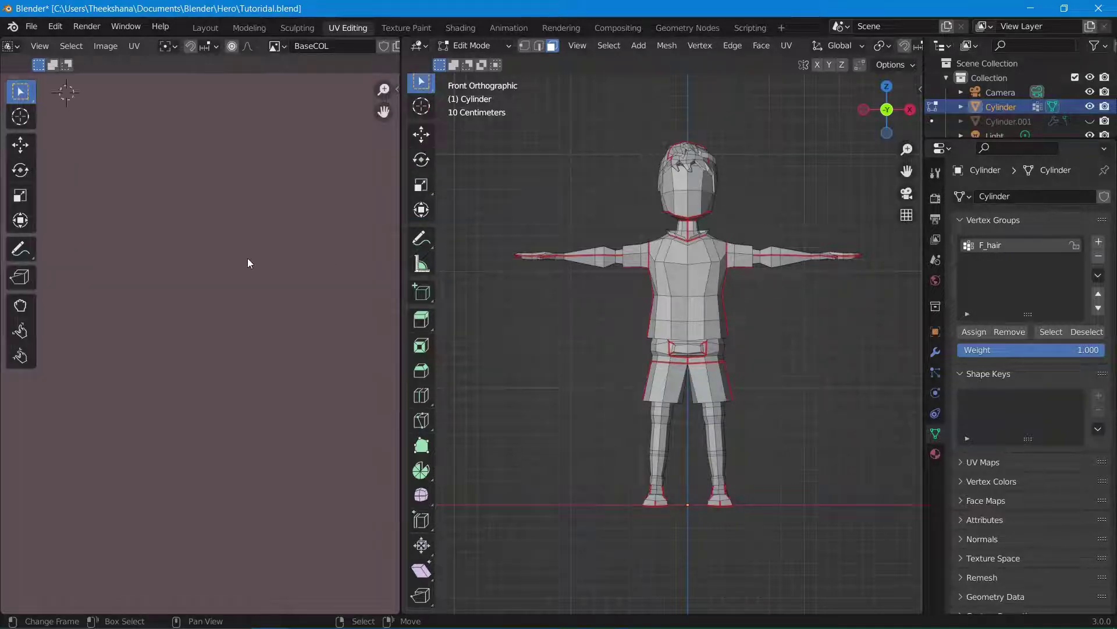
scroll(247, 257, down, 5)
scroll(246, 257, up, 2)
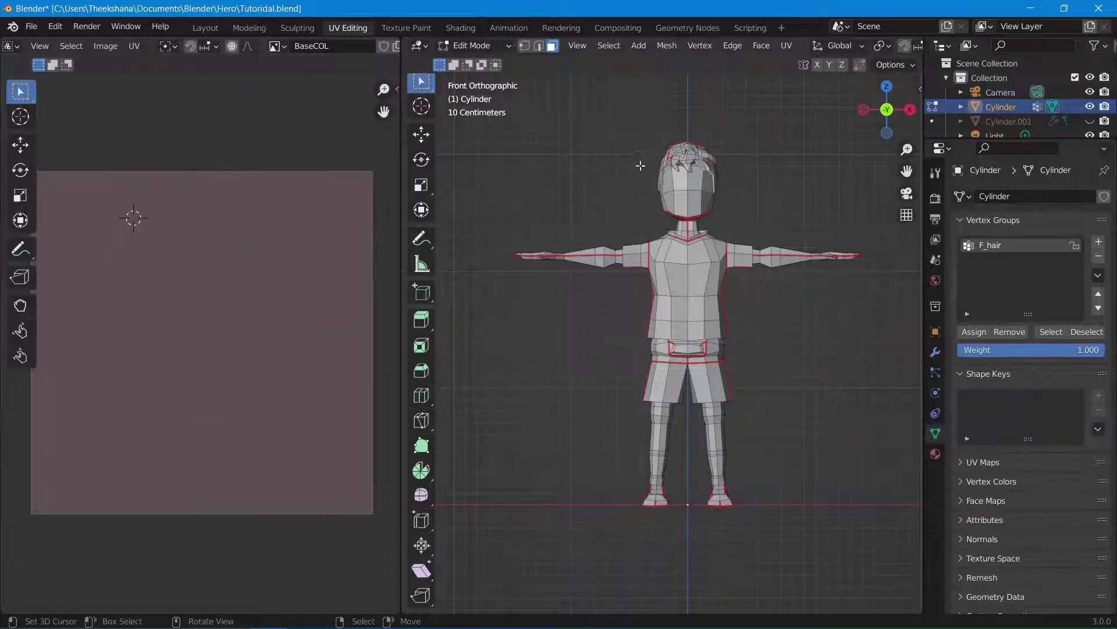
Step: Switch to the Shading workspace and display the character in Material Preview shading
scroll(878, 50, right, 5)
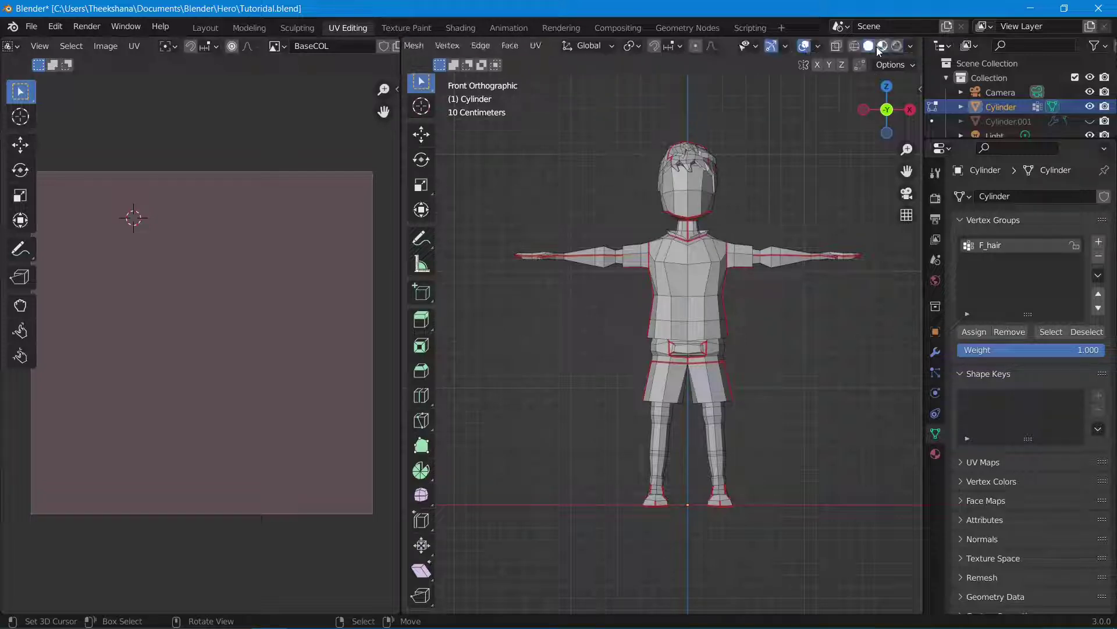
click(452, 30)
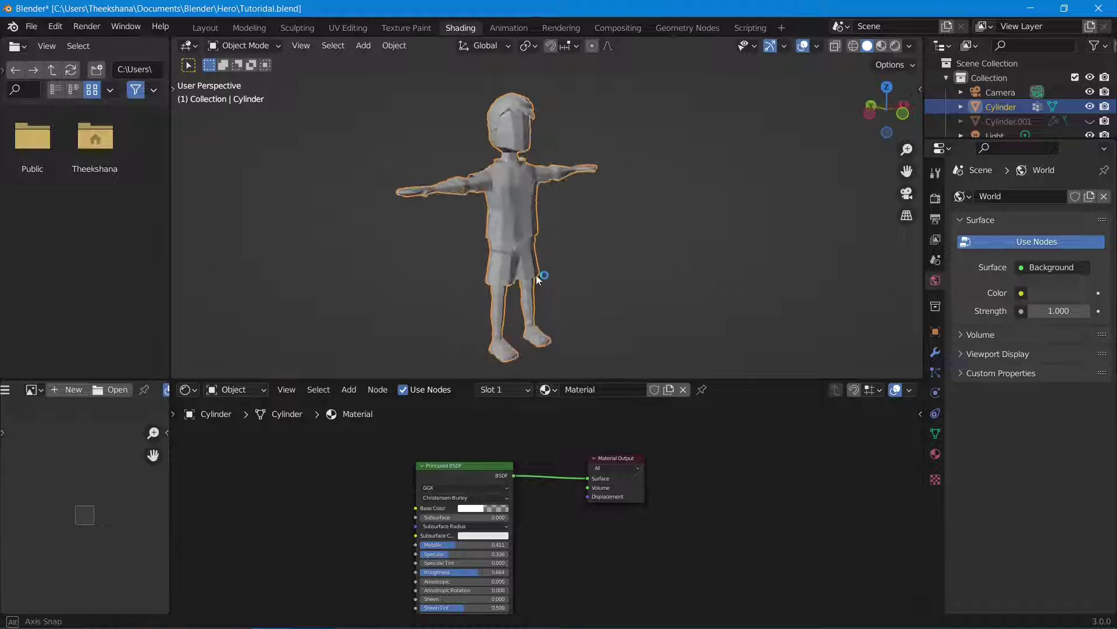
mouse_move(539, 280)
middle_down()
mouse_move(614, 256)
mouse_move(684, 177)
middle_up()
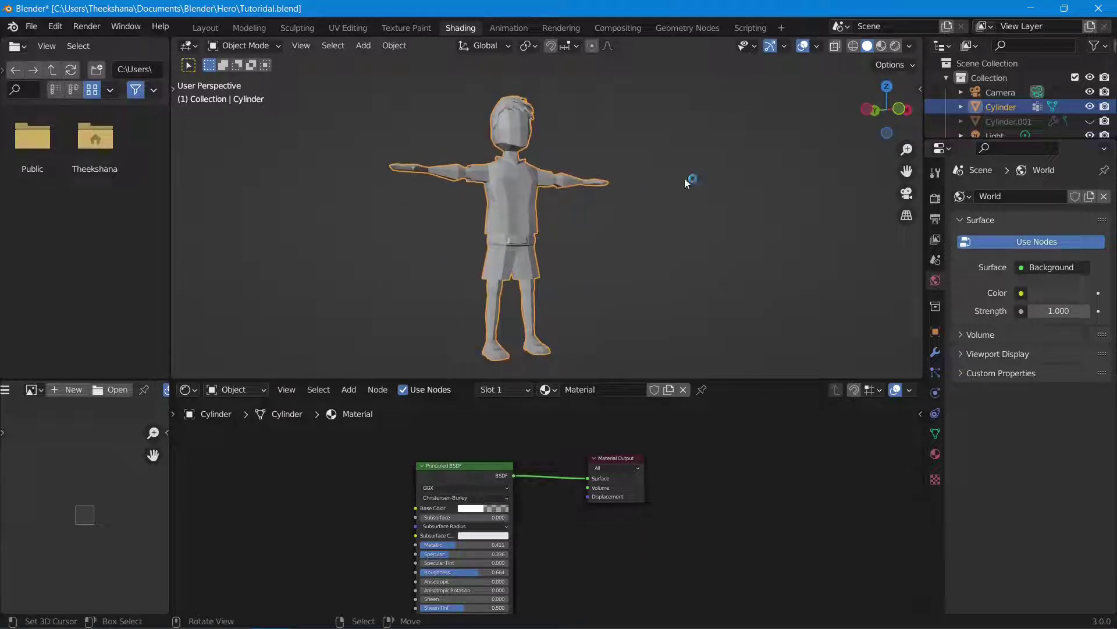
click(881, 46)
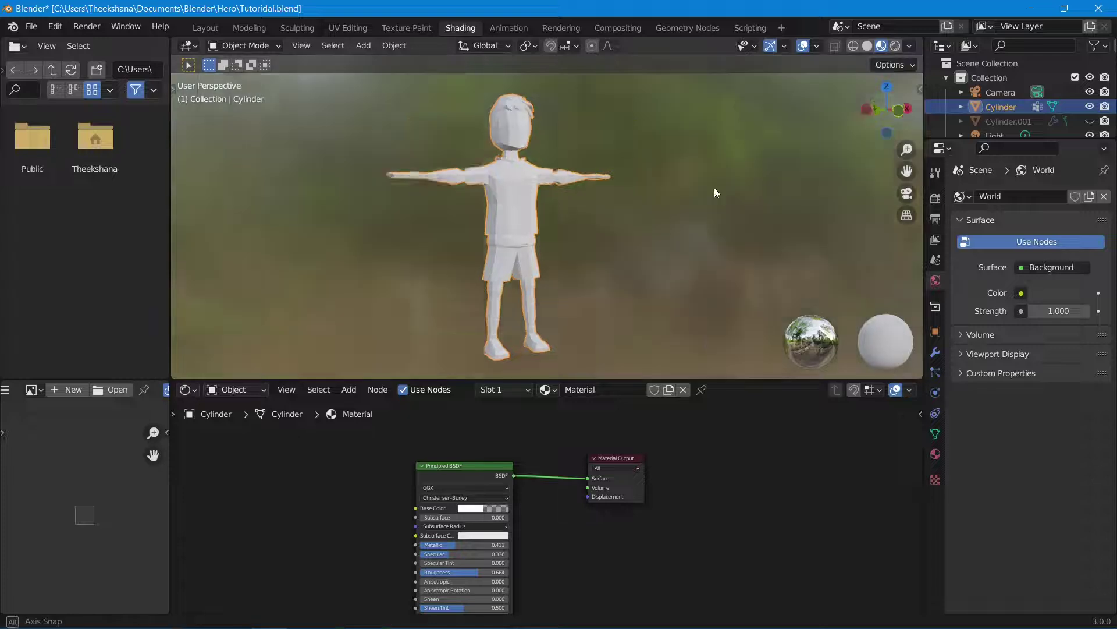
middle_drag(714, 188, 679, 216)
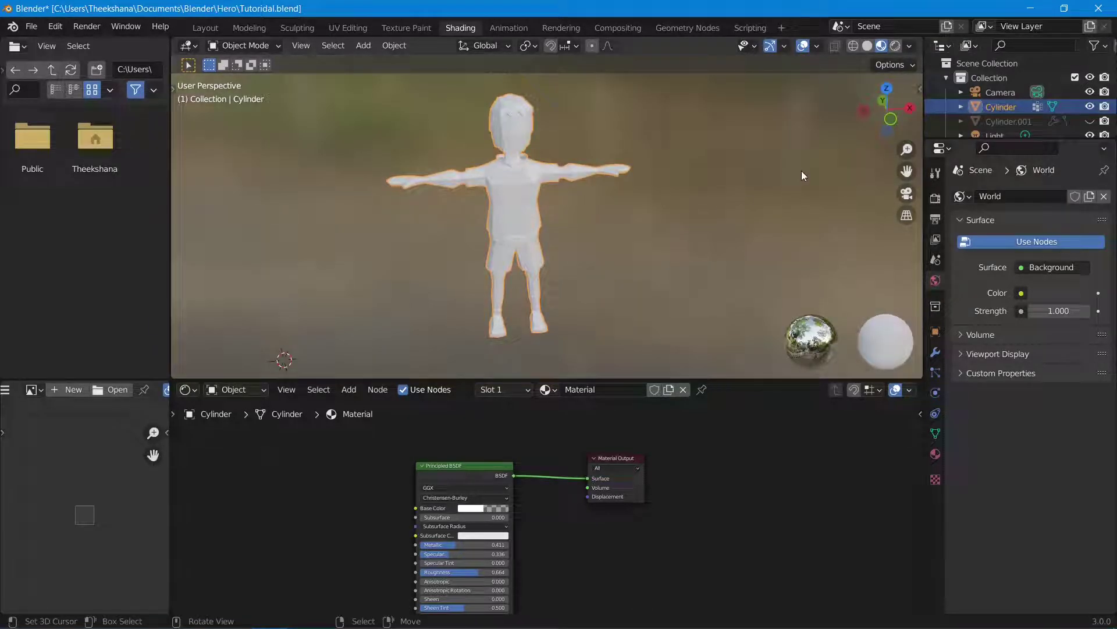
scroll(415, 464, up, 1)
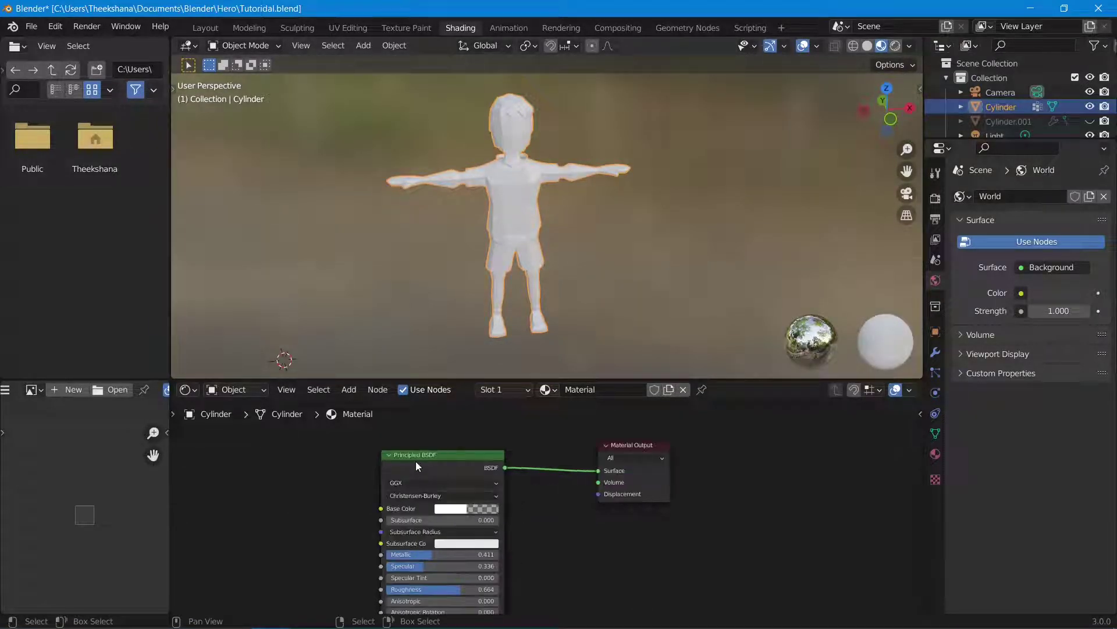
middle_drag(327, 463, 380, 476)
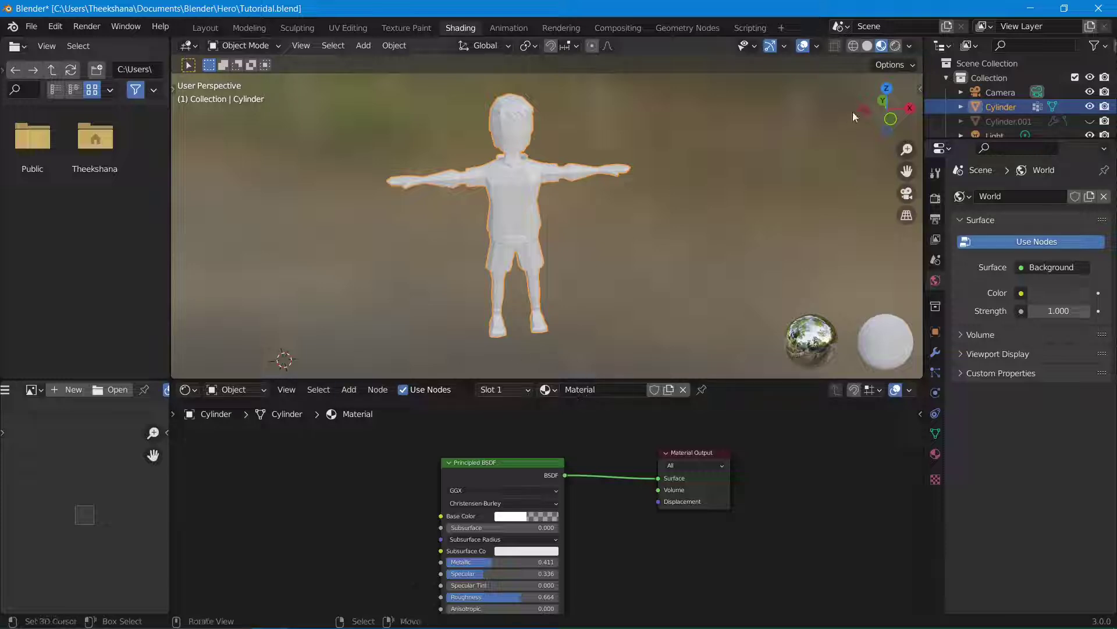
Step: Switch the 3D viewport to Solid shading
click(867, 47)
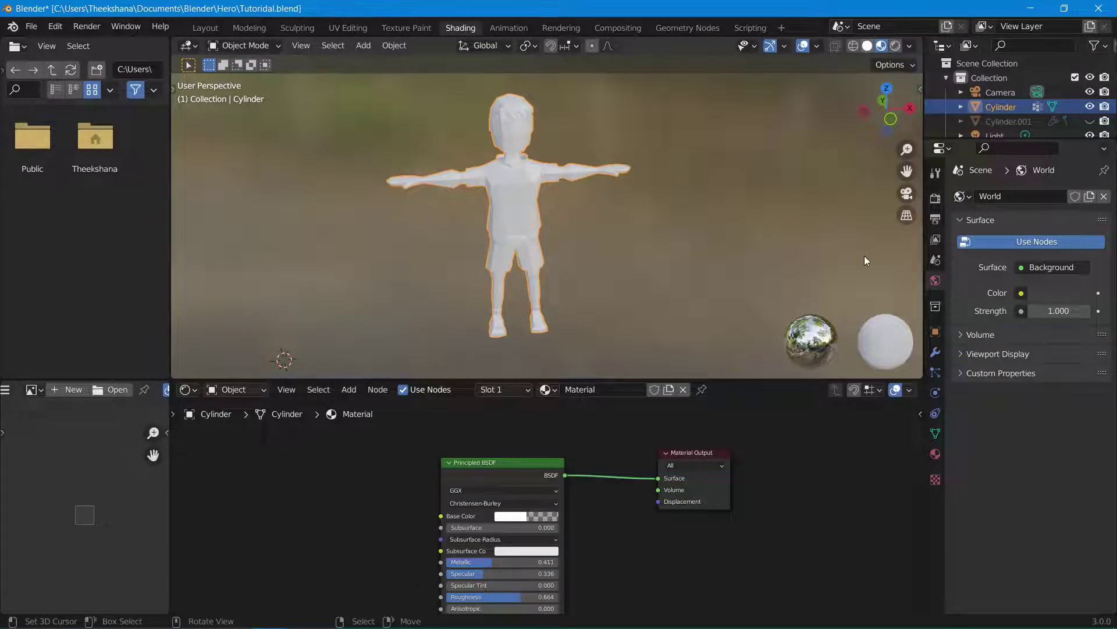
mouse_move(738, 278)
middle_down()
mouse_move(767, 197)
mouse_move(708, 207)
mouse_move(699, 224)
middle_up()
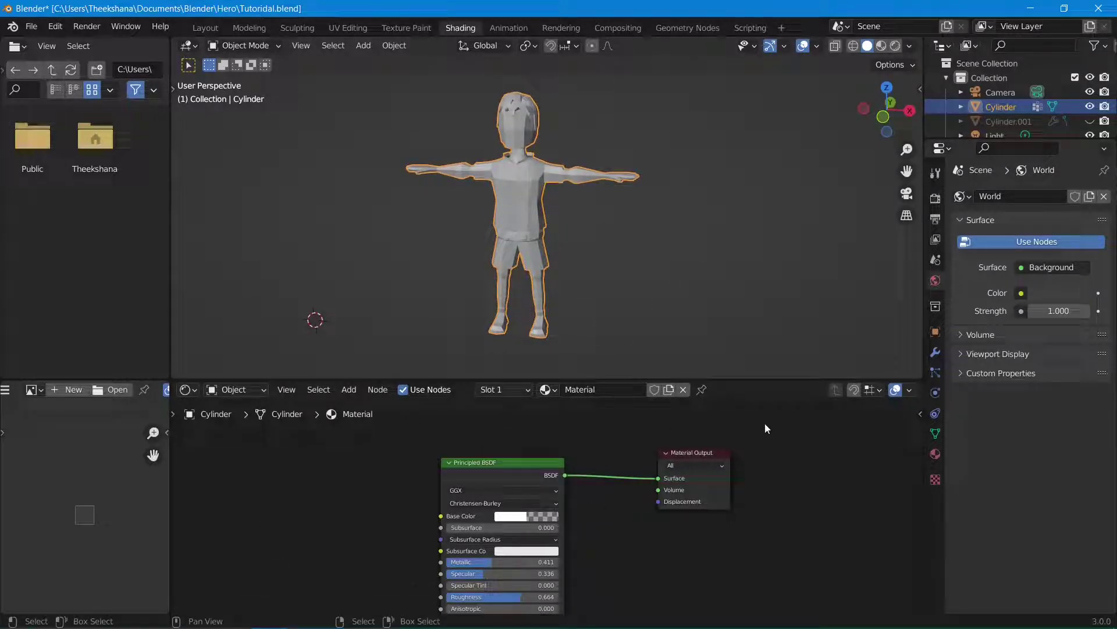
drag(780, 431, 365, 611)
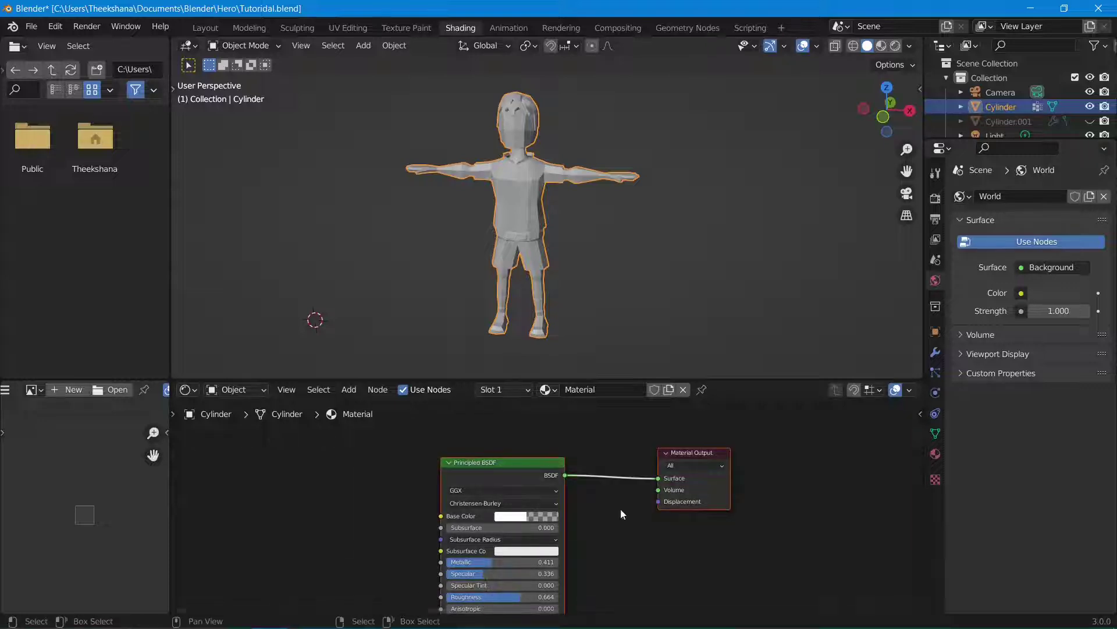
click(861, 474)
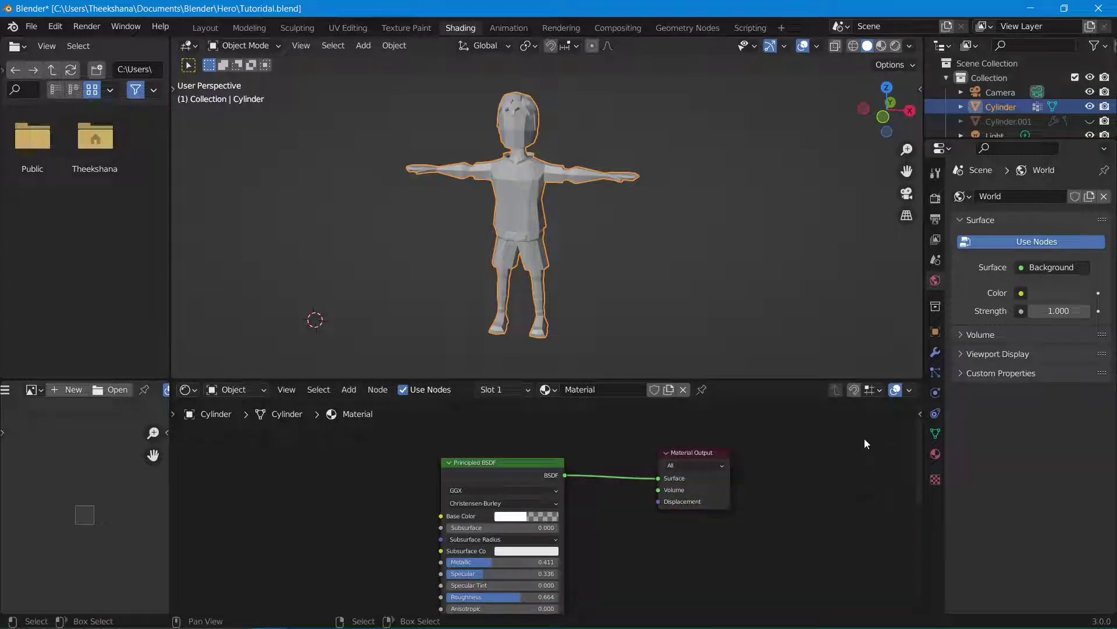
Step: Check the render engine choices in the scene's render properties, leaving Eevee selected
click(934, 199)
click(1043, 197)
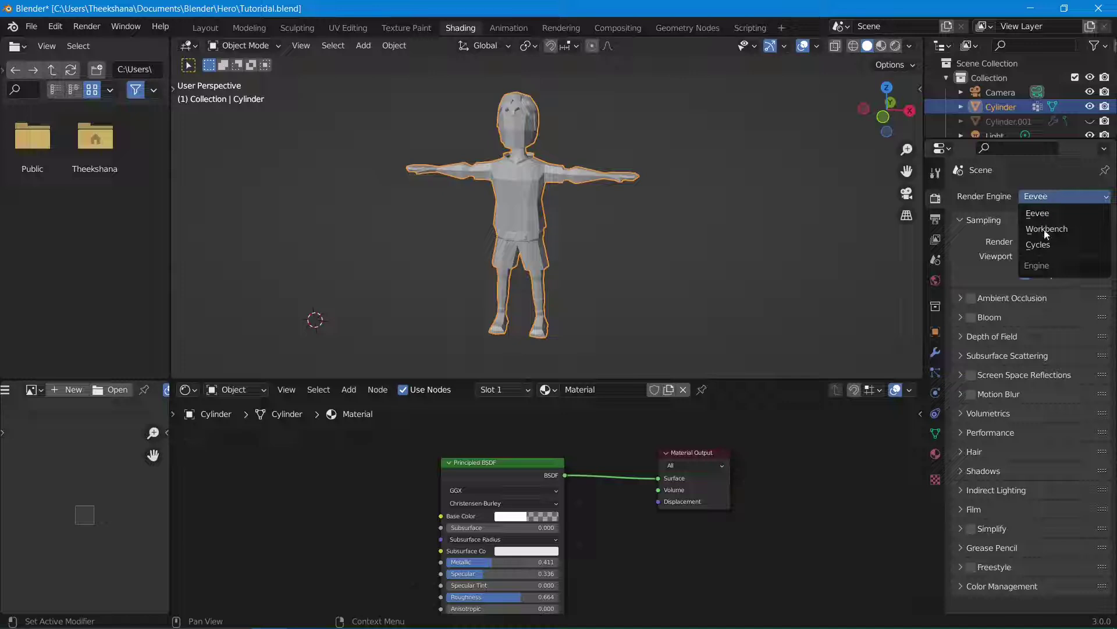
click(1047, 195)
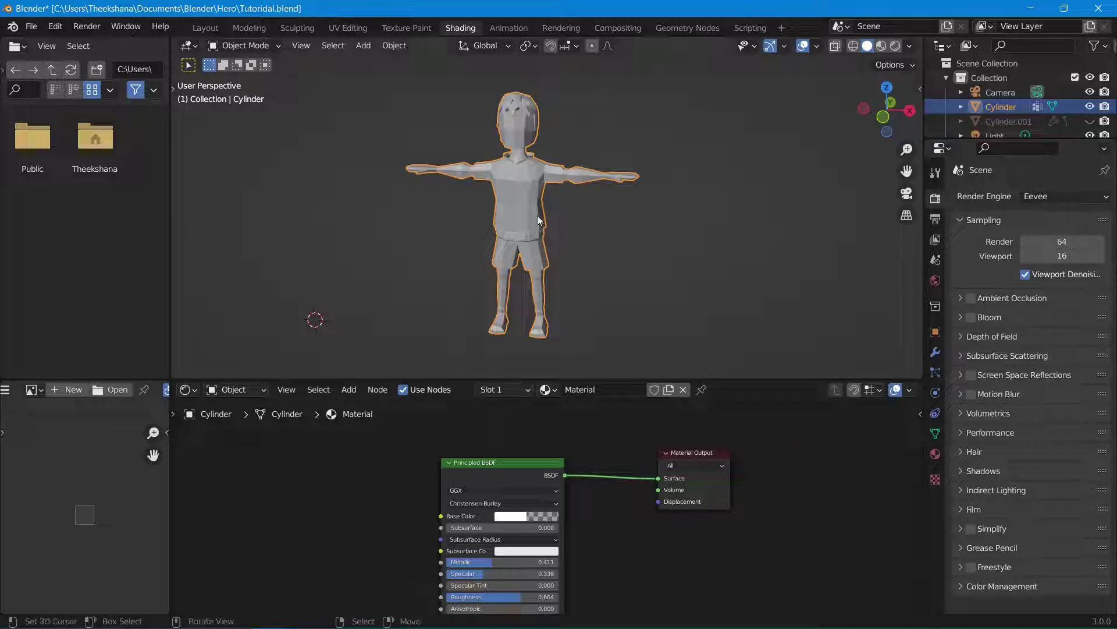
scroll(544, 210, up, 1)
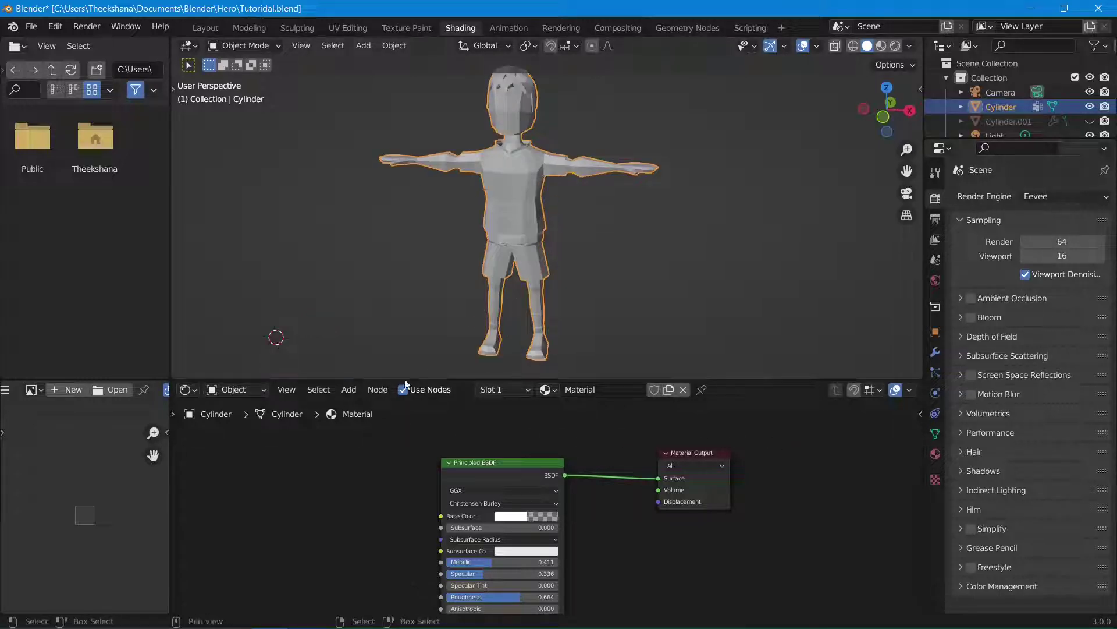
Step: Display the character in Material Preview shading from the front orthographic view
click(881, 45)
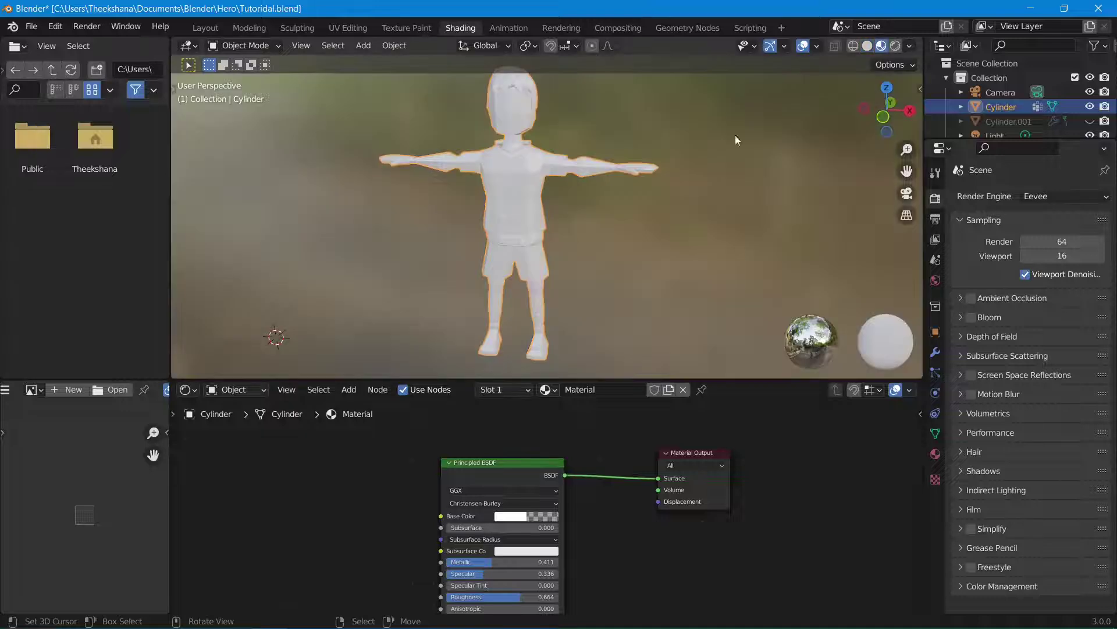
middle_drag(735, 135, 686, 120)
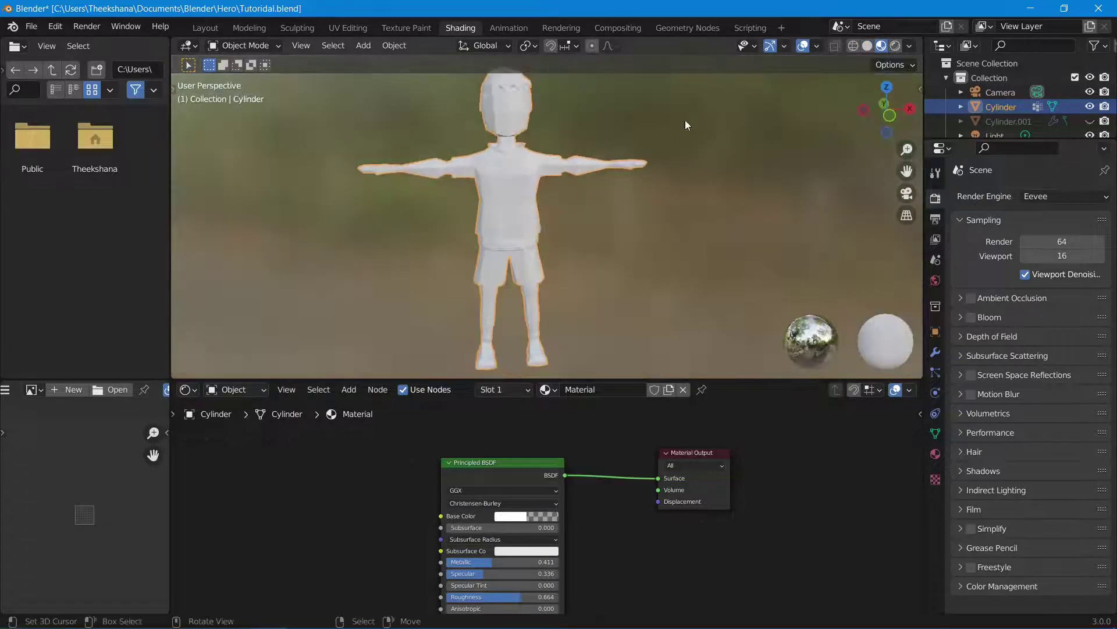
key(KP_1)
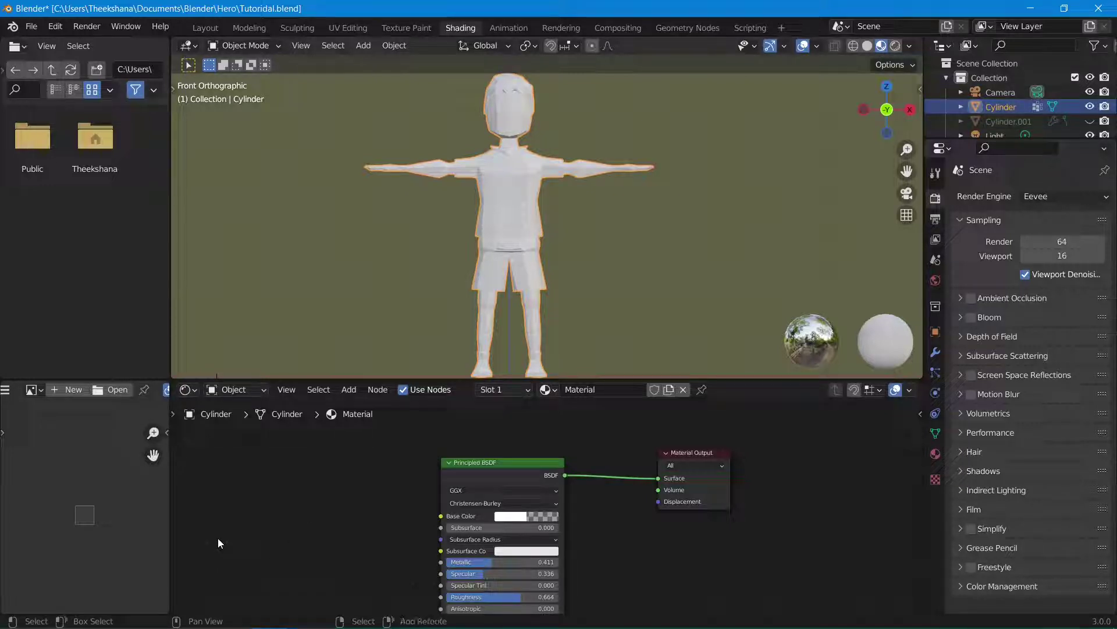
Step: Add an Image Texture node to the character's material and place it before the Principled BSDF node
key(shift+a)
mouse_move(219, 541)
mouse_move(197, 515)
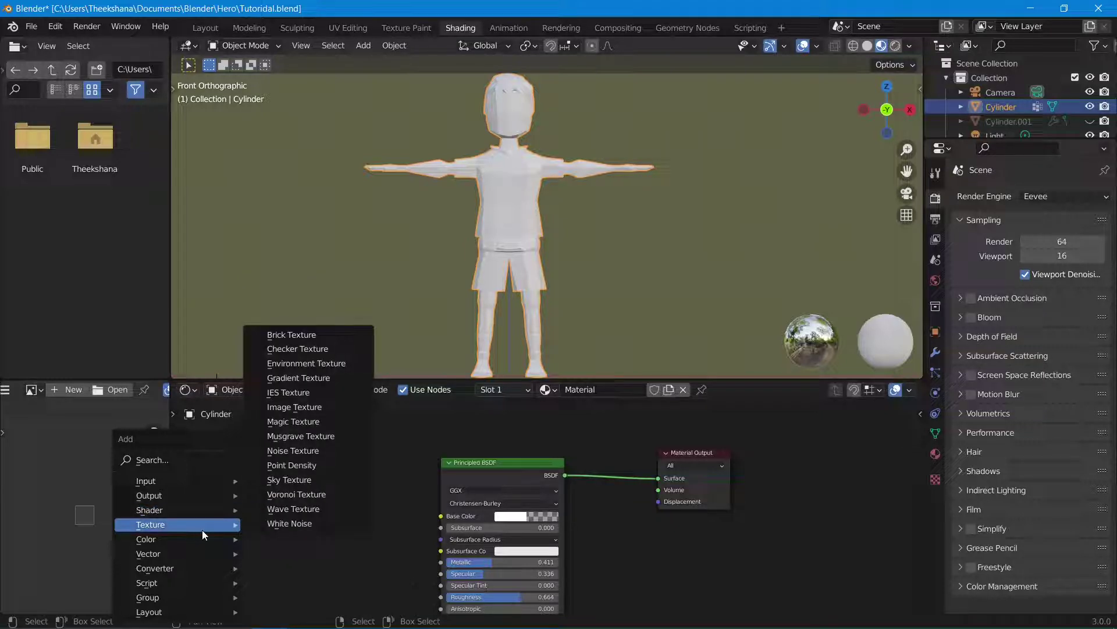
click(298, 407)
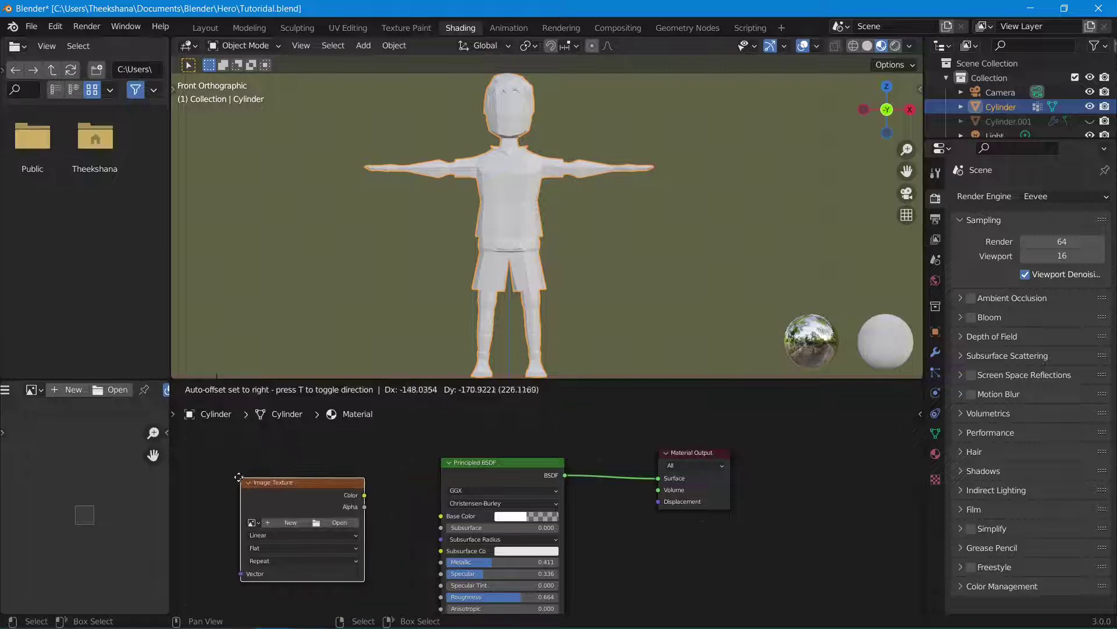
click(236, 476)
scroll(537, 478, down, 3)
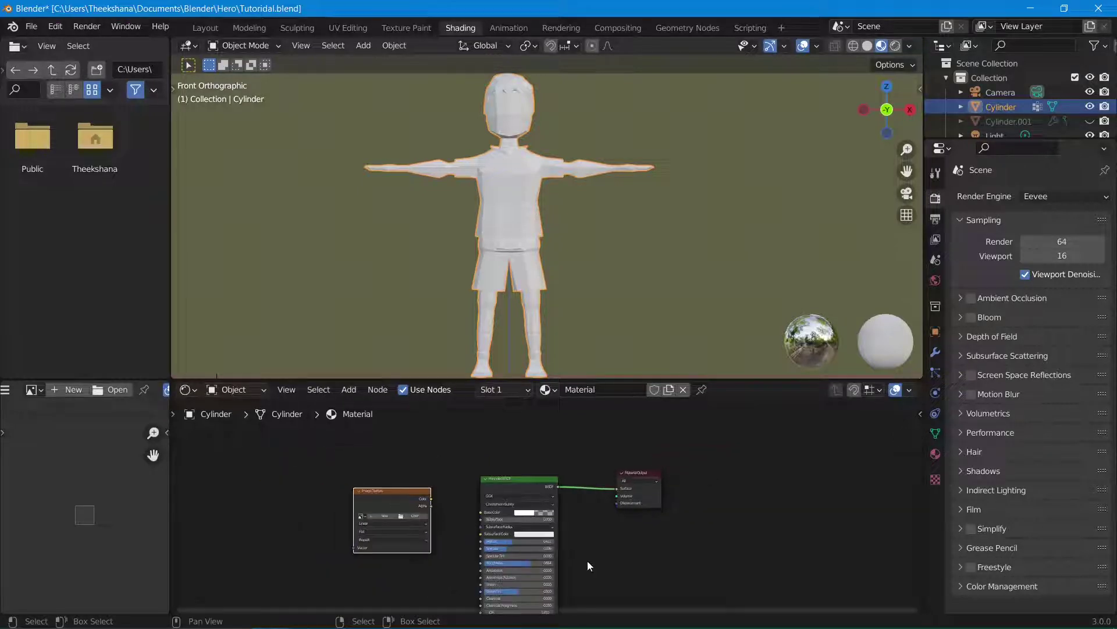
Step: Enlarge the shader editor around the material's nodes and check the list of materials available for linking
drag(746, 378, 757, 144)
scroll(568, 329, up, 4)
middle_drag(555, 348, 583, 367)
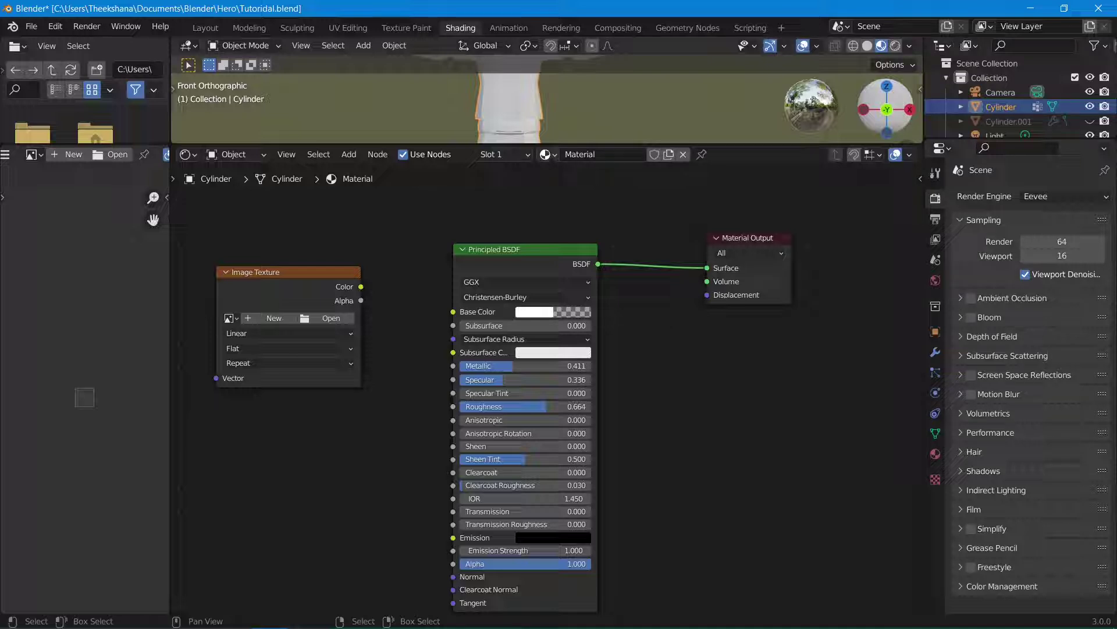
click(549, 155)
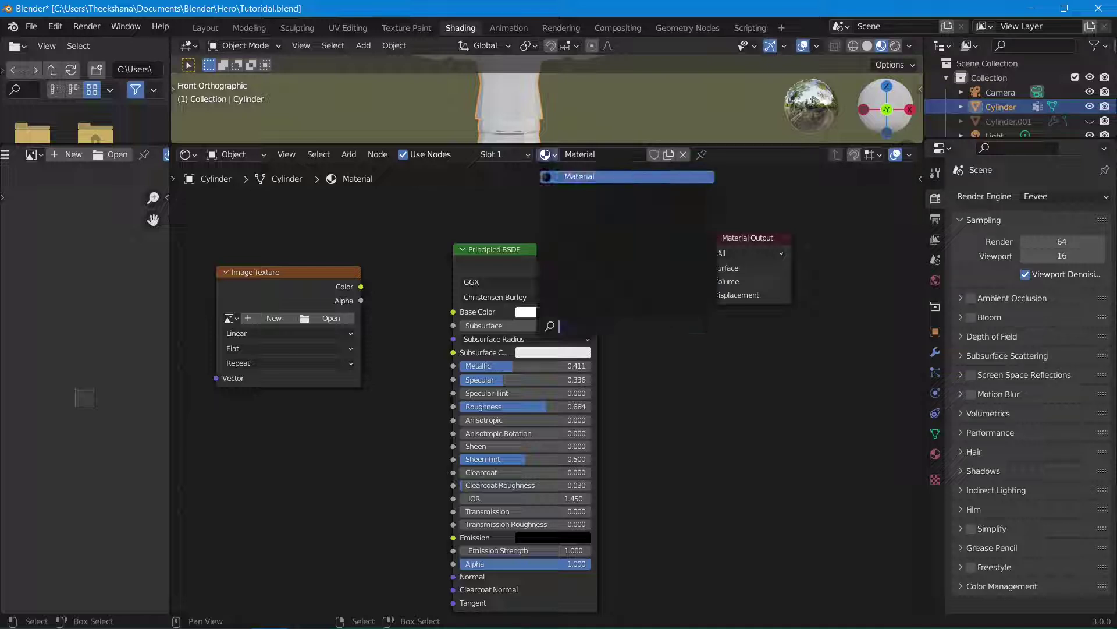
click(548, 155)
click(512, 180)
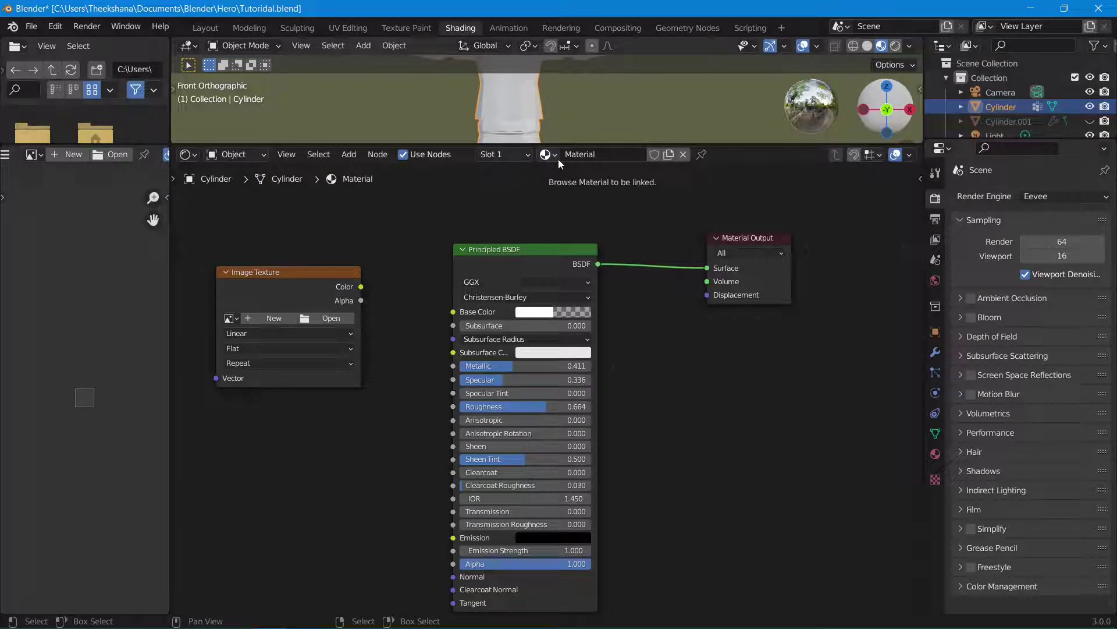
Step: Duplicate the character's material as a new copy and reassign the original Material to the character
click(669, 155)
drag(544, 144, 544, 144)
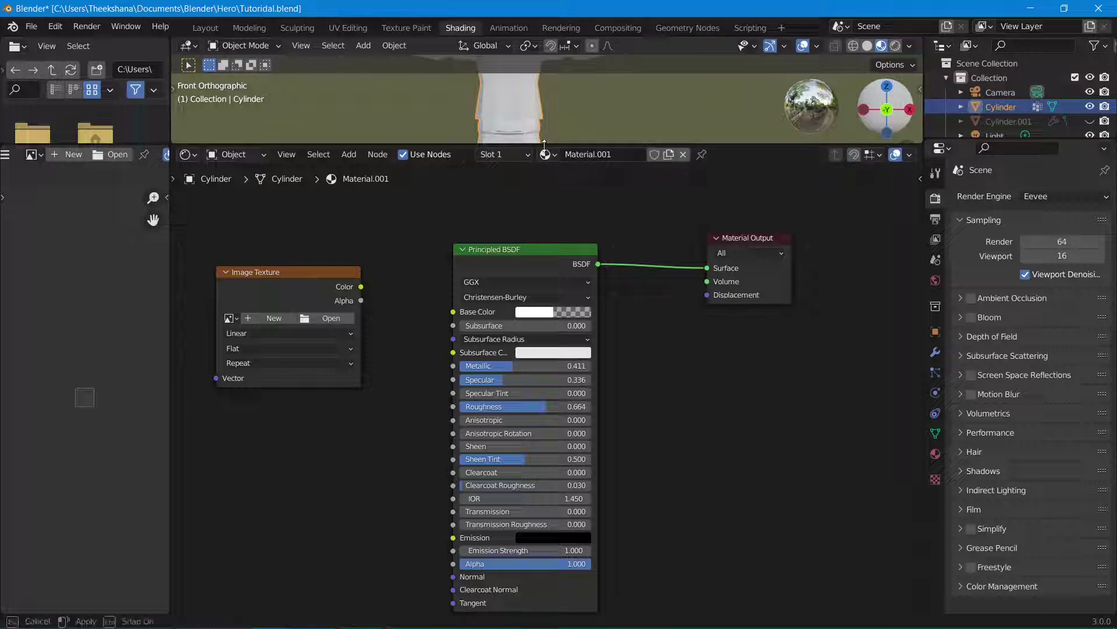
click(547, 154)
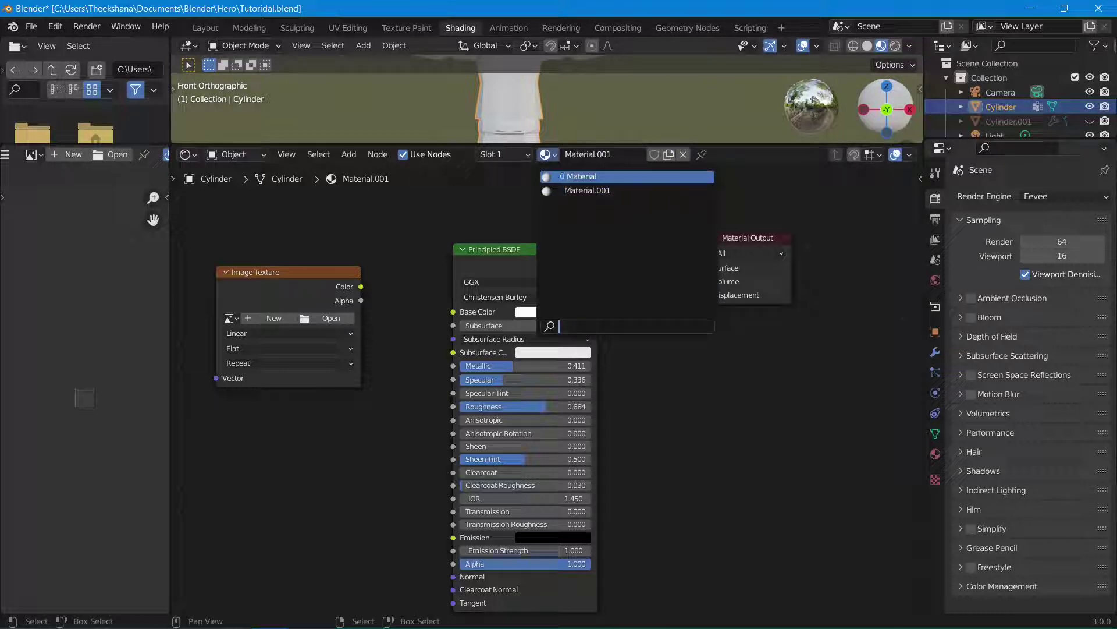
click(611, 154)
click(611, 155)
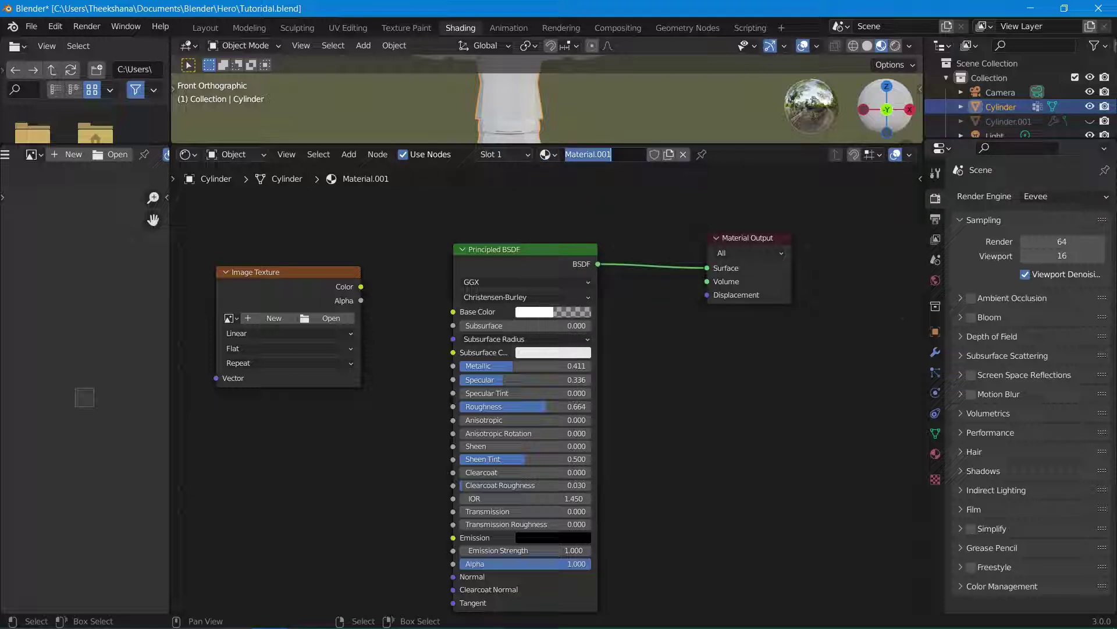
click(547, 154)
click(552, 185)
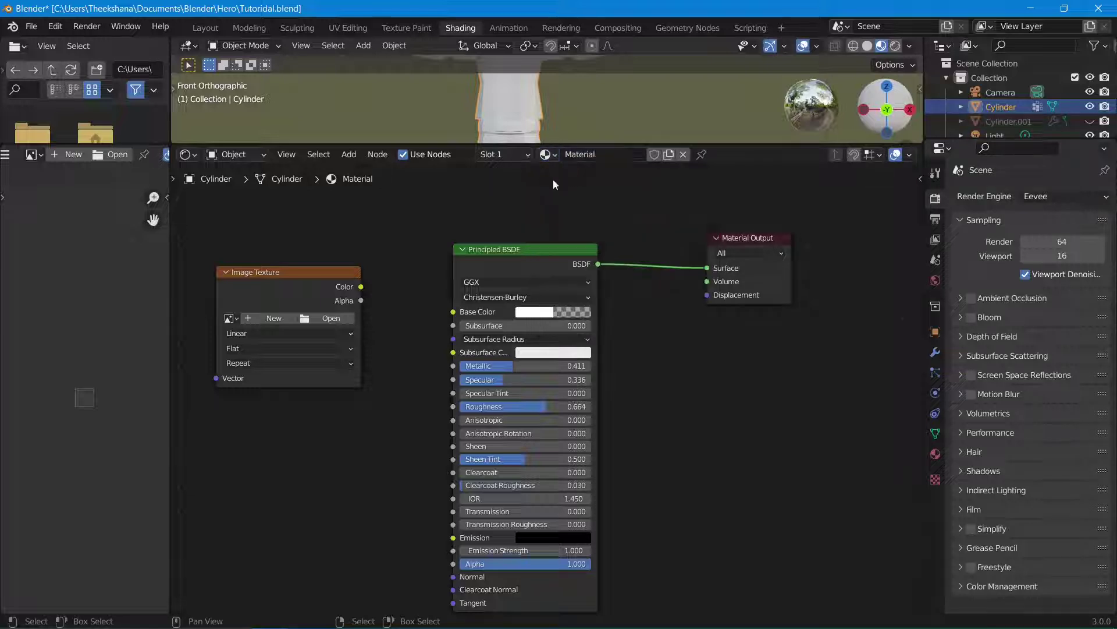
Step: Enlarge the 3D viewport area and move the Image Texture node closer to the Principled BSDF node
drag(299, 279, 320, 309)
drag(401, 263, 228, 447)
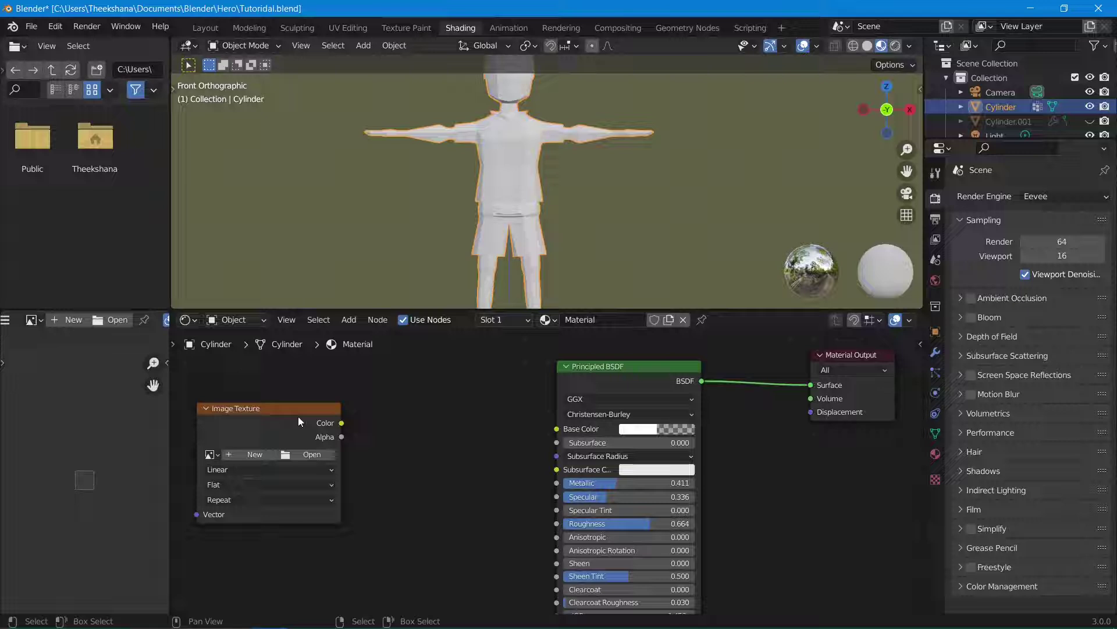
drag(298, 416, 377, 411)
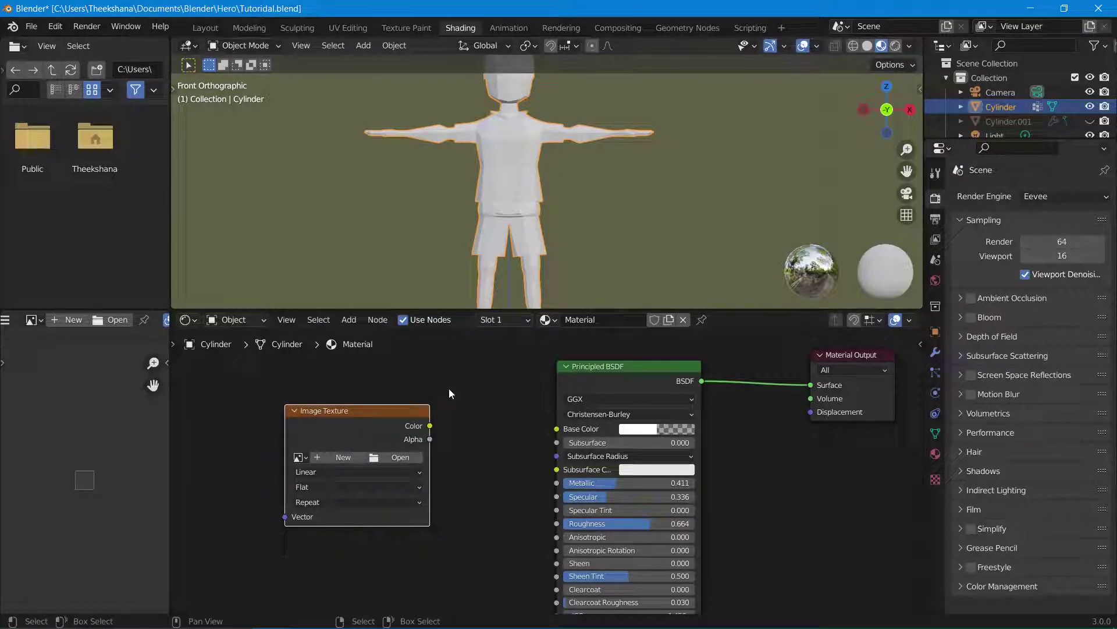
Step: Examine the Image Texture and Principled BSDF nodes, including the shader's full list of inputs
drag(451, 388, 267, 566)
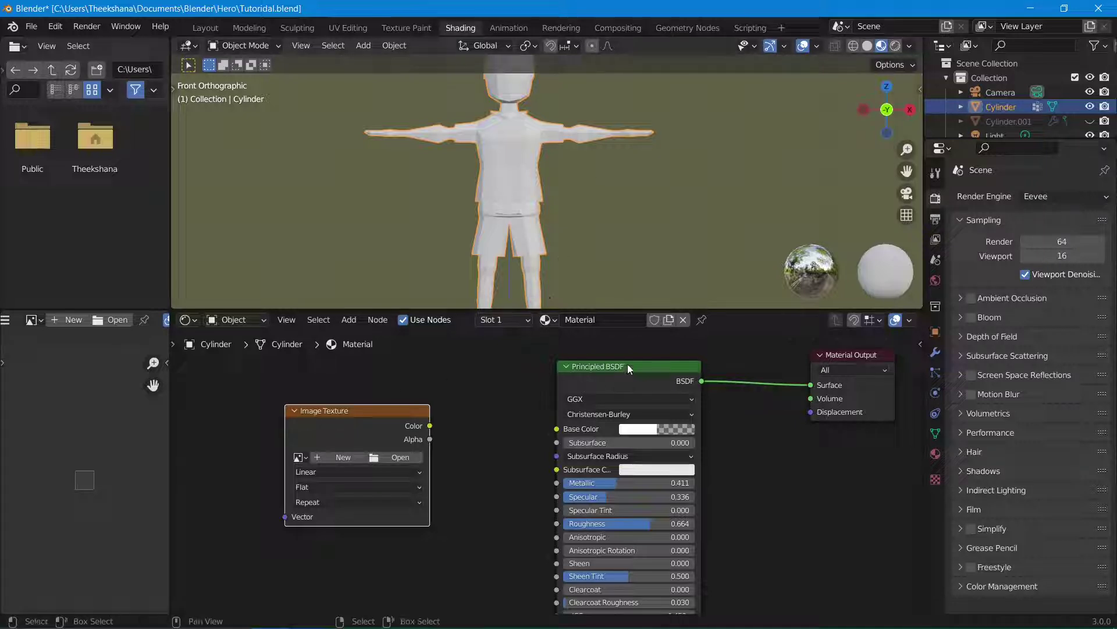
click(605, 374)
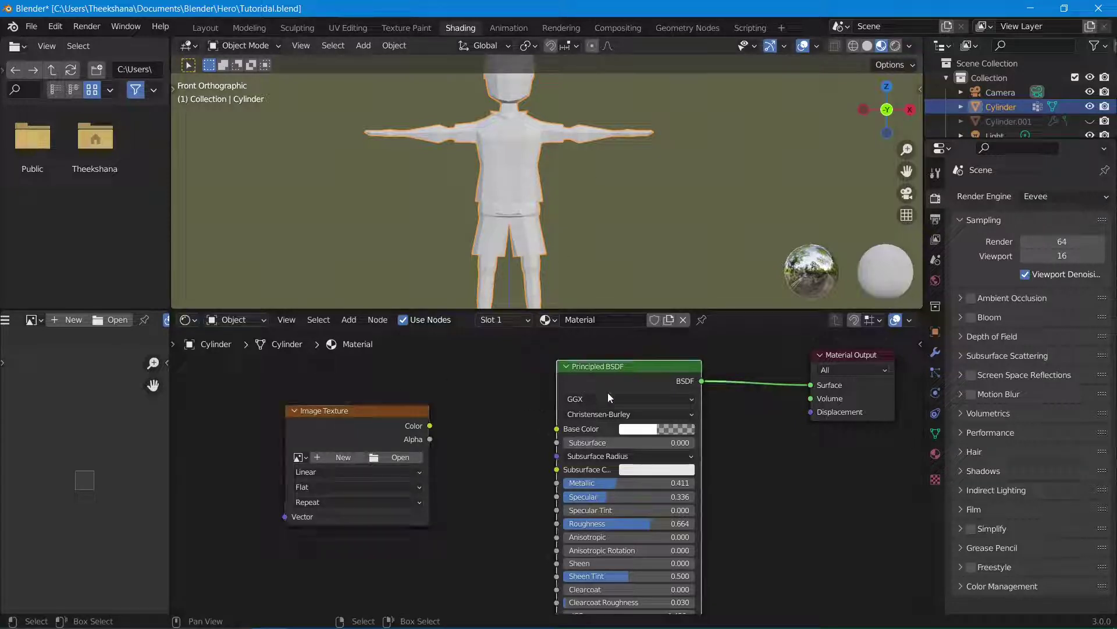
middle_drag(525, 412, 451, 414)
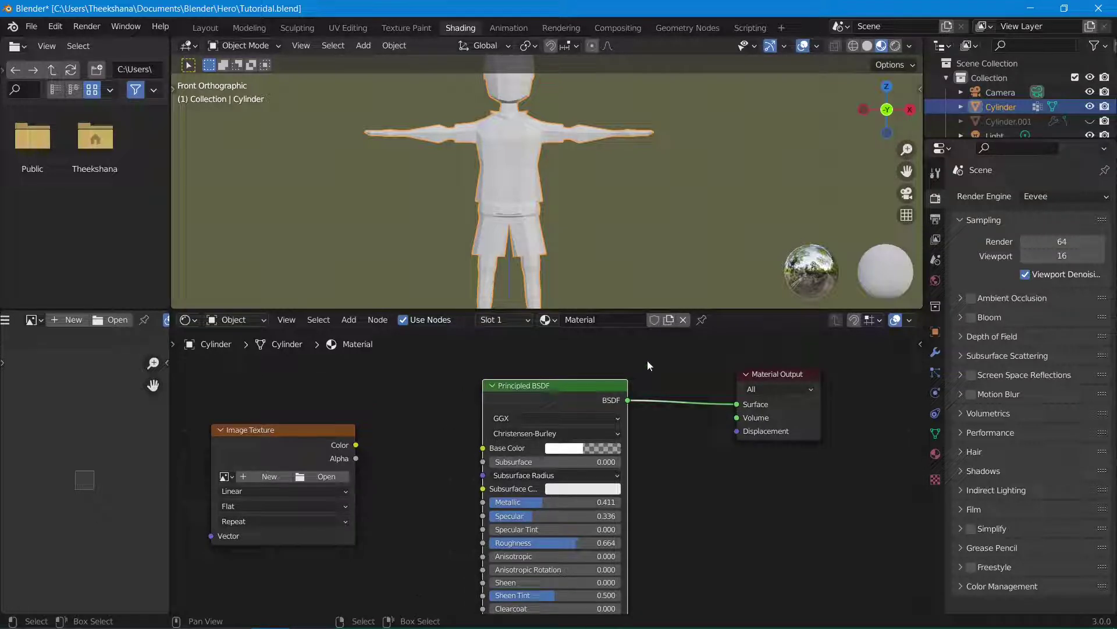
drag(642, 364, 676, 524)
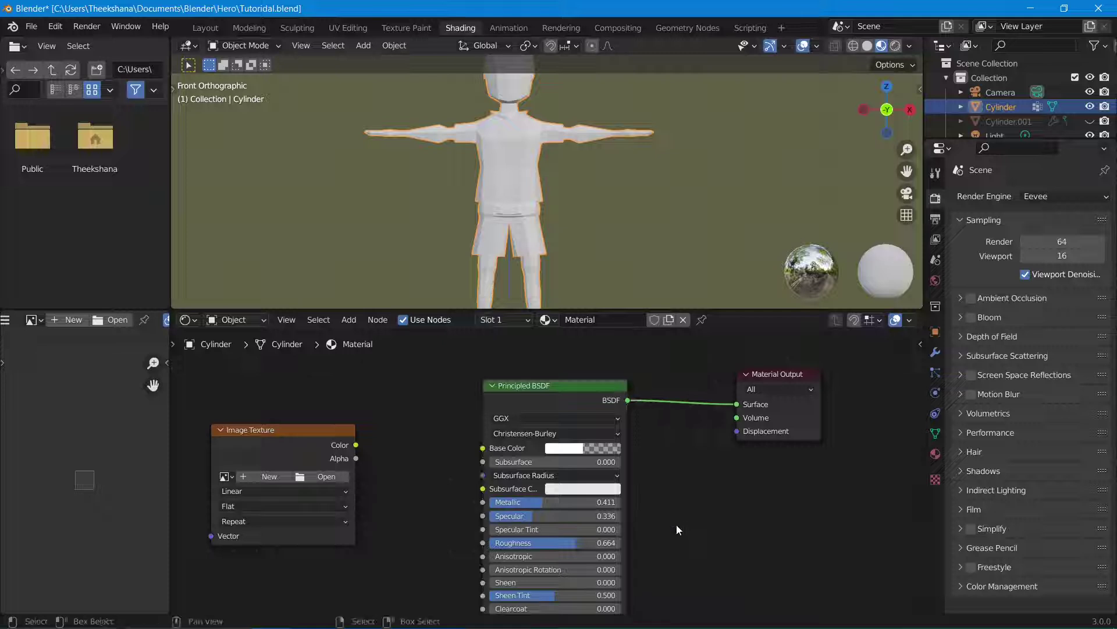
scroll(401, 468, down, 2)
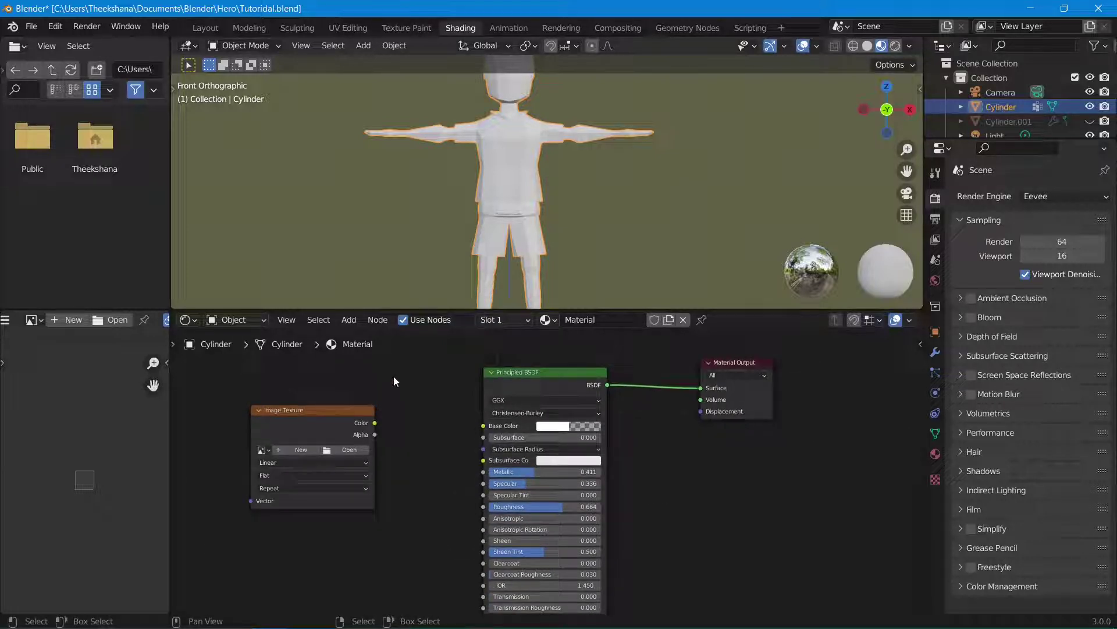
drag(394, 376, 407, 454)
middle_drag(626, 465, 616, 358)
scroll(617, 450, up, 1)
scroll(641, 446, up, 1)
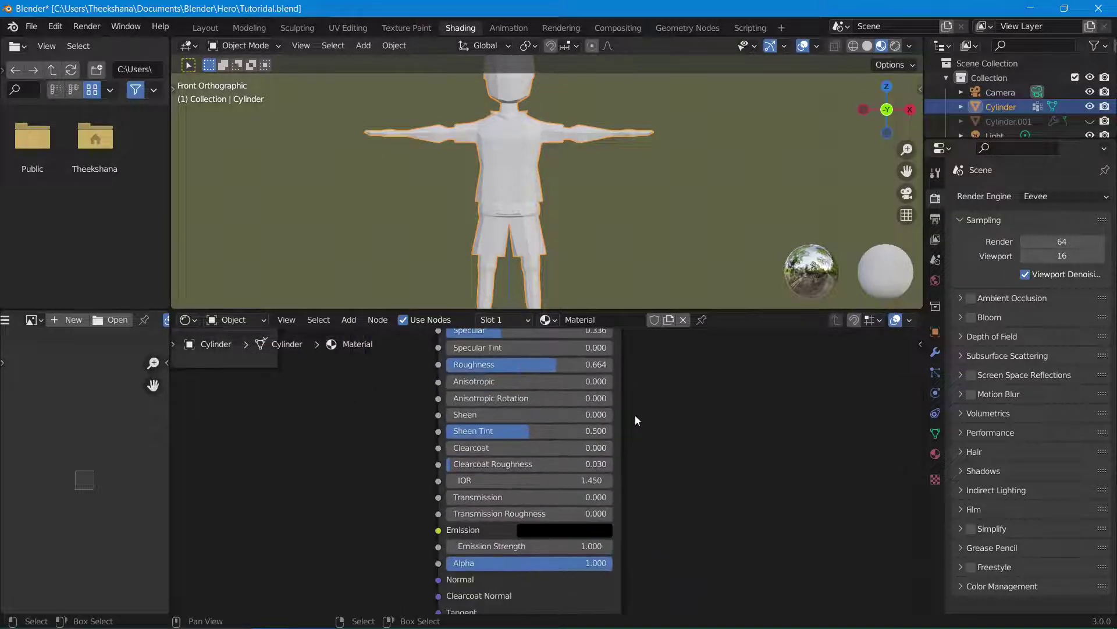
Step: Connect the Image Texture node's Color output to the Principled BSDF's Base Color and move the texture node nearer the shader
middle_drag(634, 415, 666, 591)
middle_drag(373, 422, 437, 431)
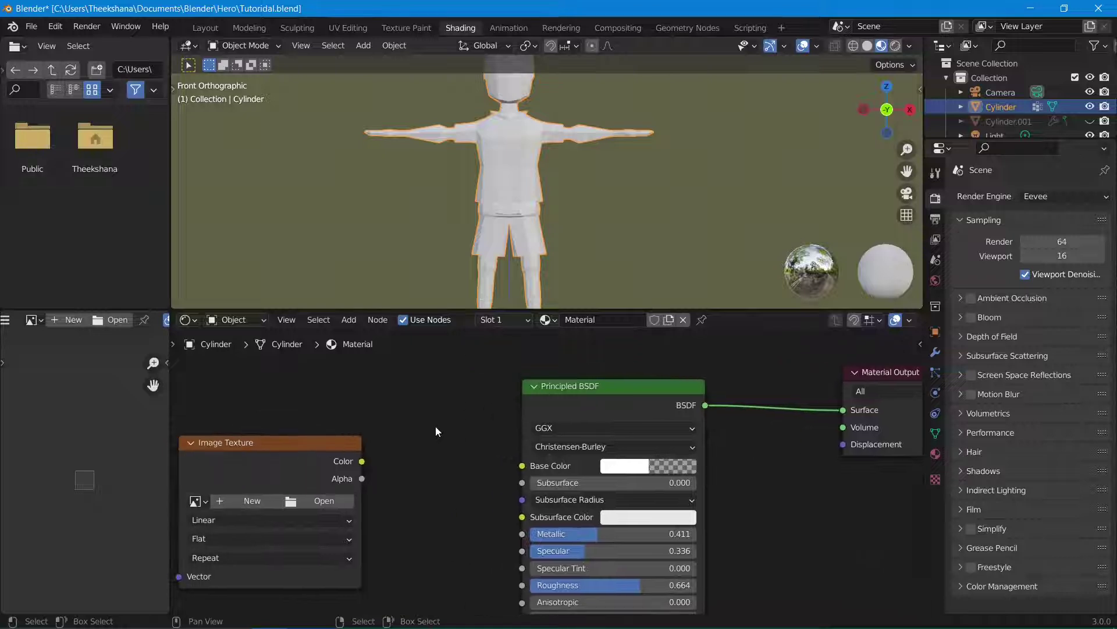
drag(361, 461, 523, 465)
drag(263, 448, 342, 437)
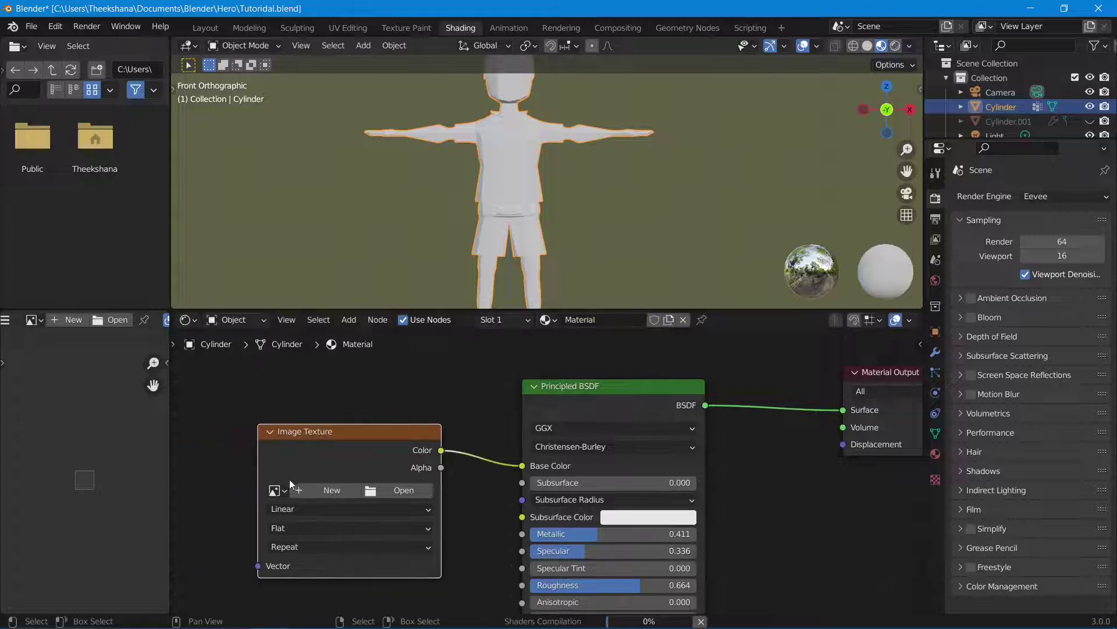
Step: Assign the existing BaseCOL image to the Image Texture node
click(274, 491)
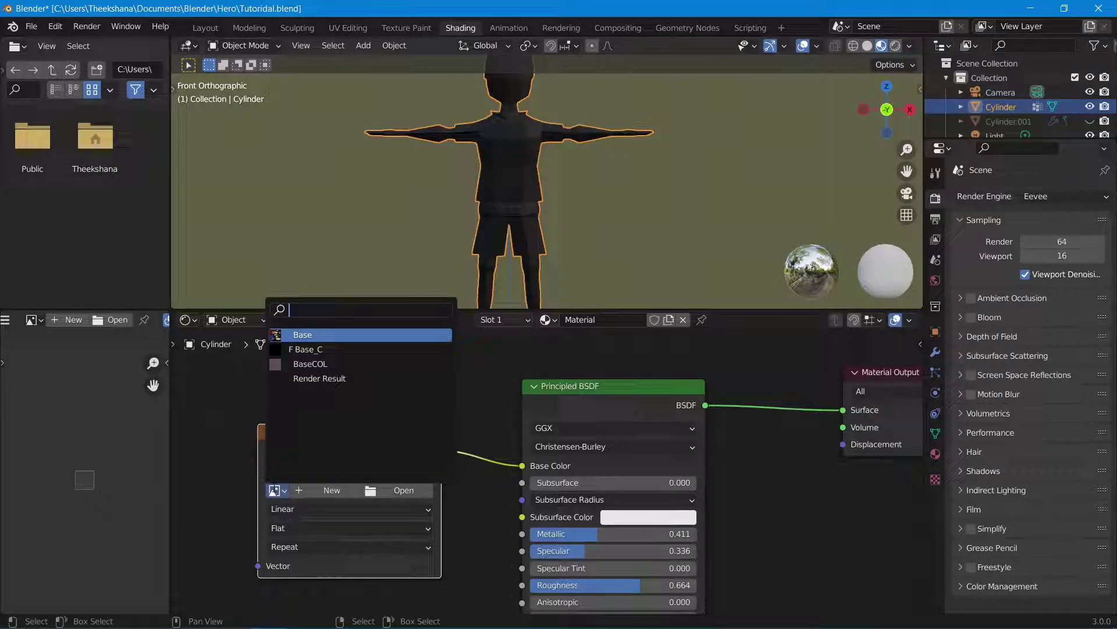
click(275, 491)
click(274, 490)
click(274, 491)
click(274, 490)
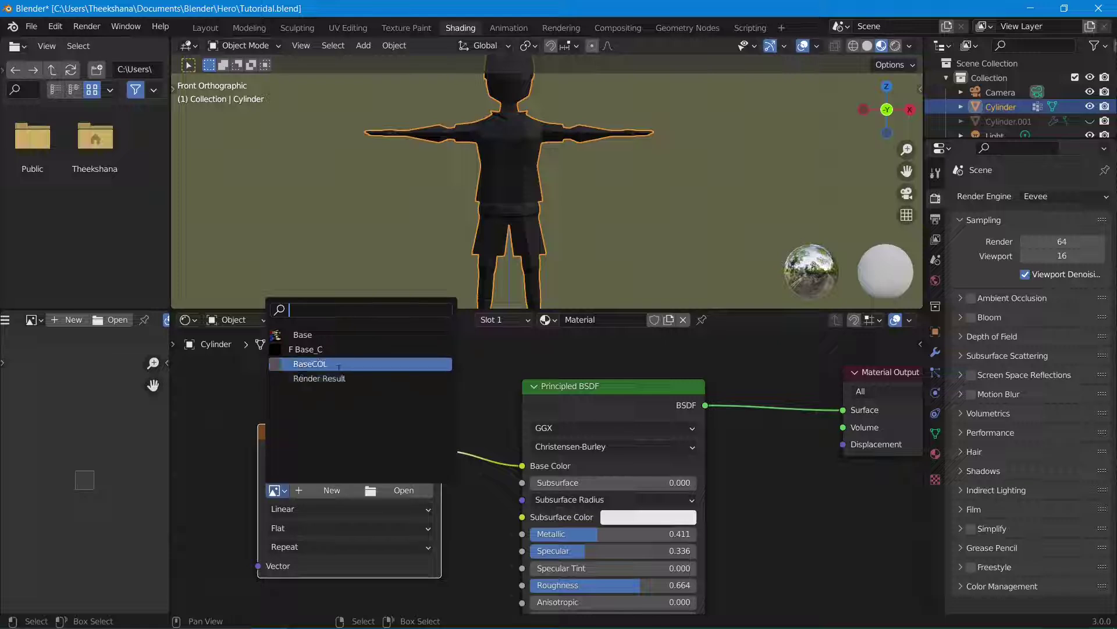
click(300, 364)
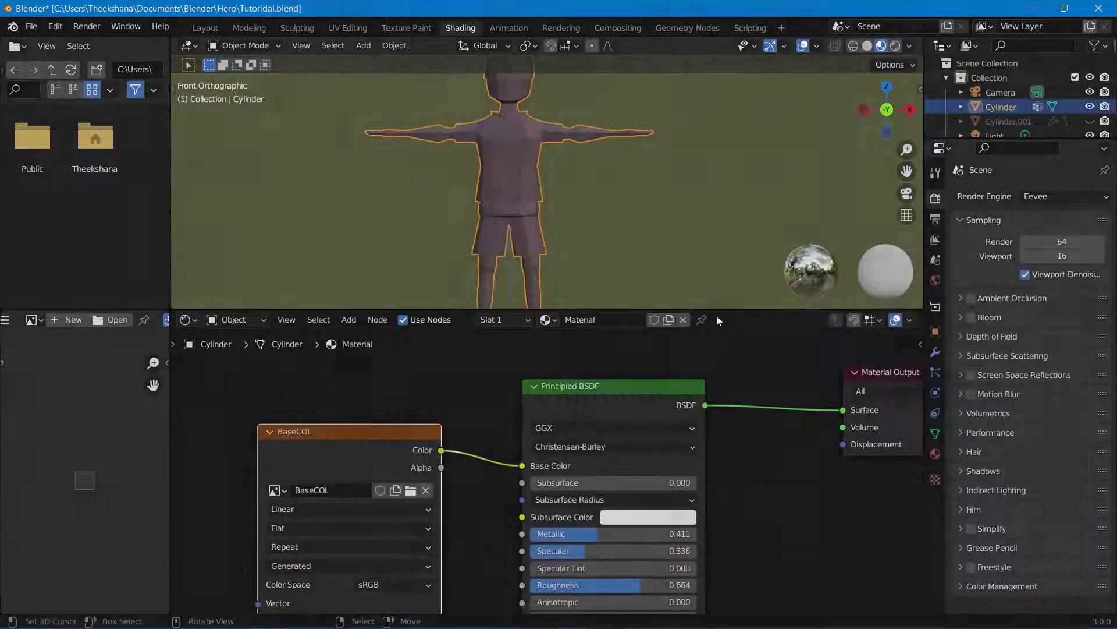
Step: Add a Normal Map node from the Vector category and place it below the BaseCOL texture node
drag(722, 312, 711, 391)
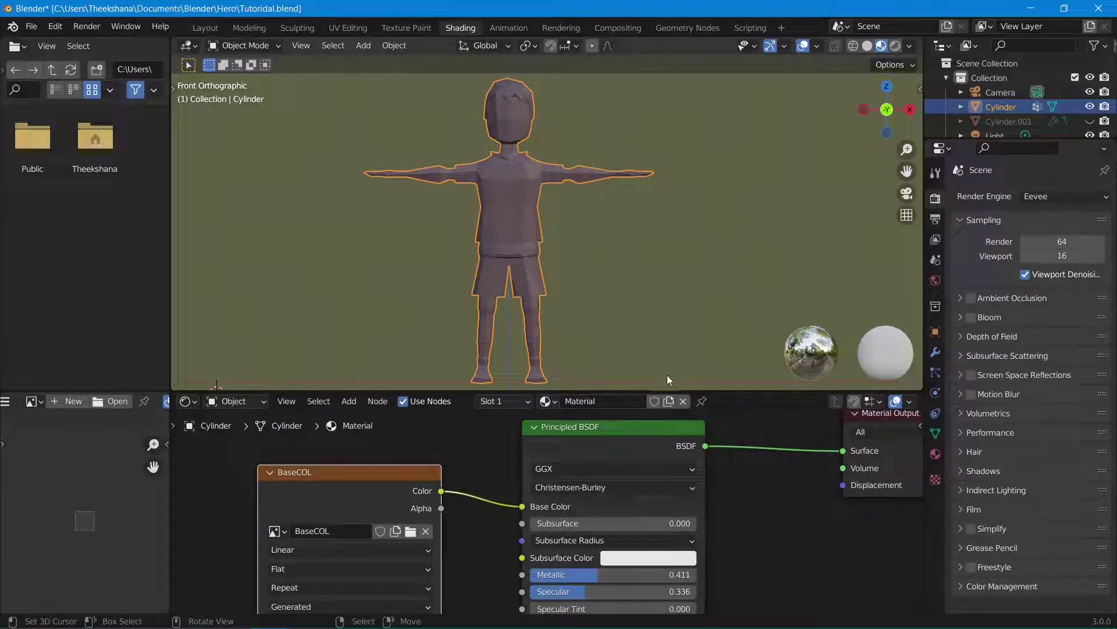
drag(753, 388, 721, 208)
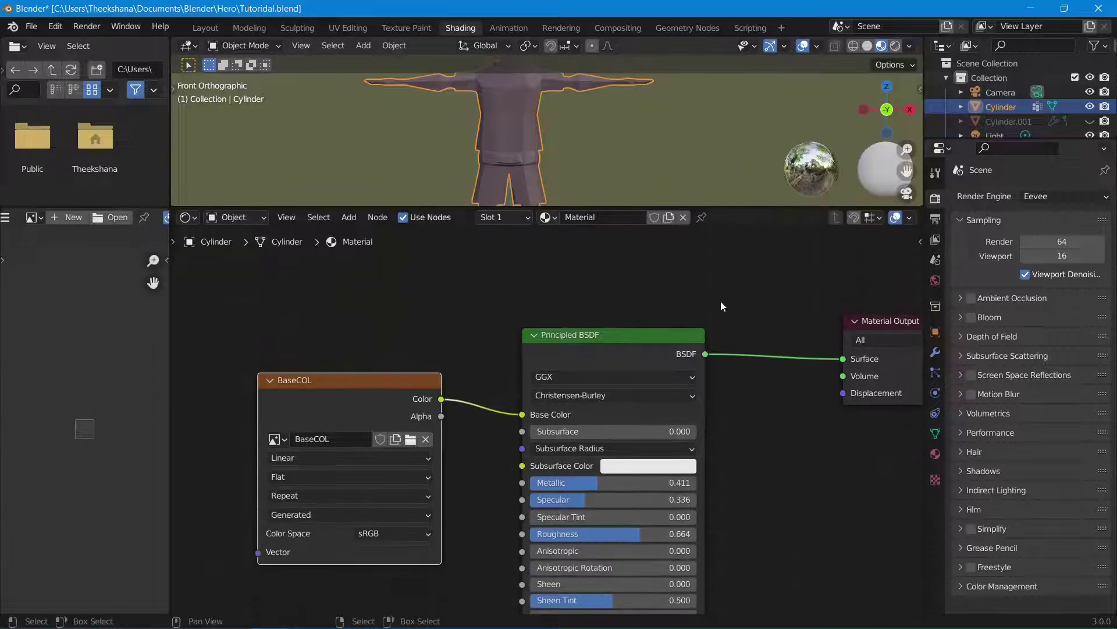
scroll(720, 302, down, 3)
middle_drag(720, 301, 682, 270)
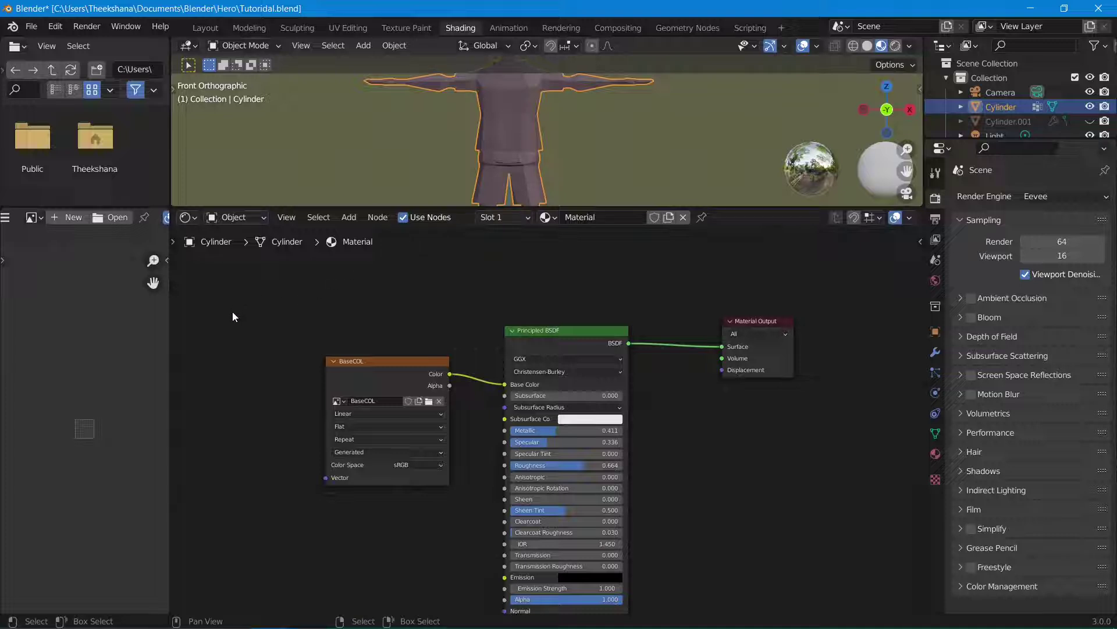
key(shift+a)
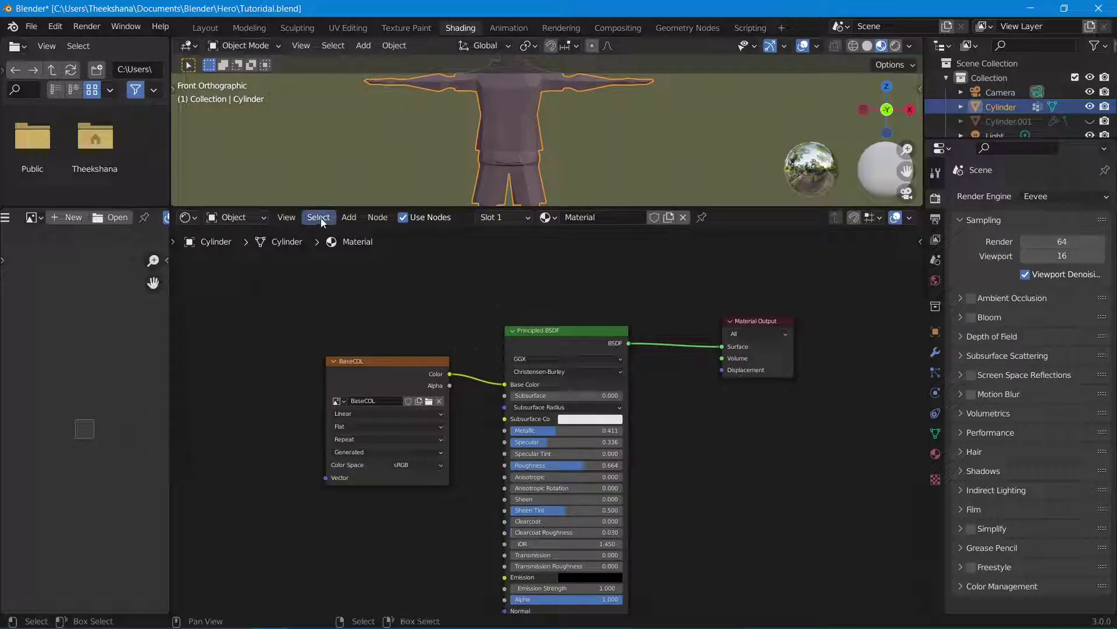
click(349, 218)
mouse_move(377, 256)
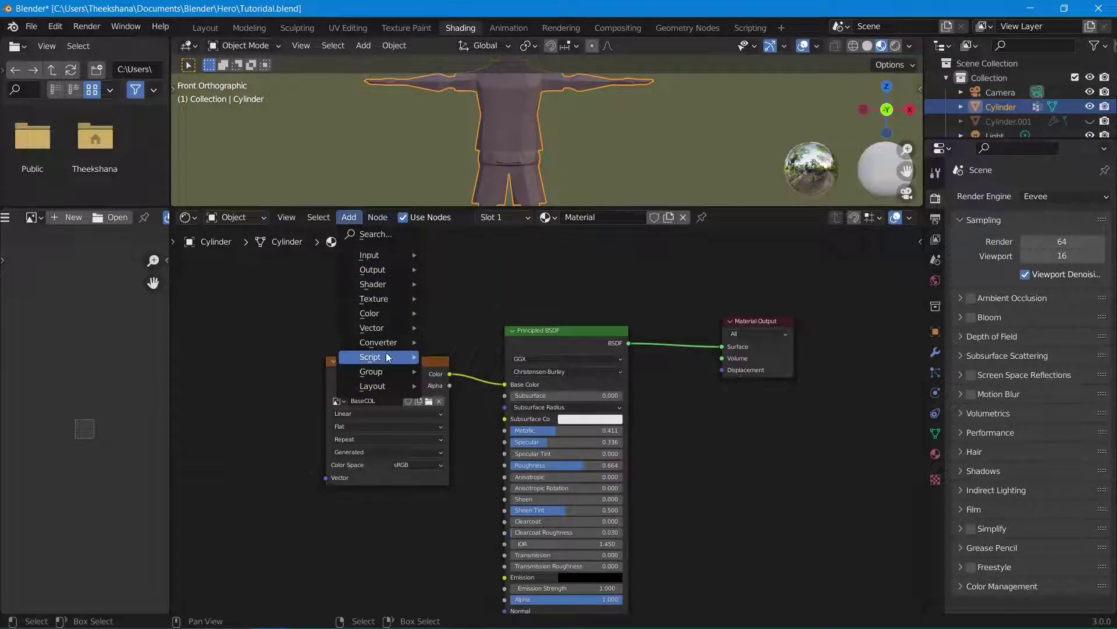
mouse_move(391, 330)
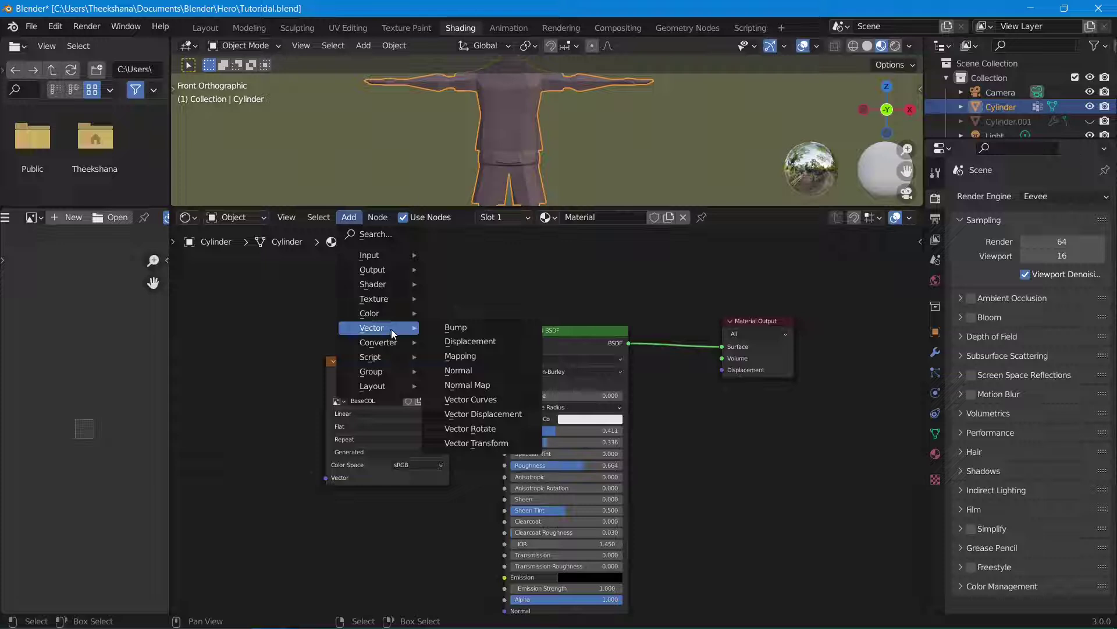
click(491, 386)
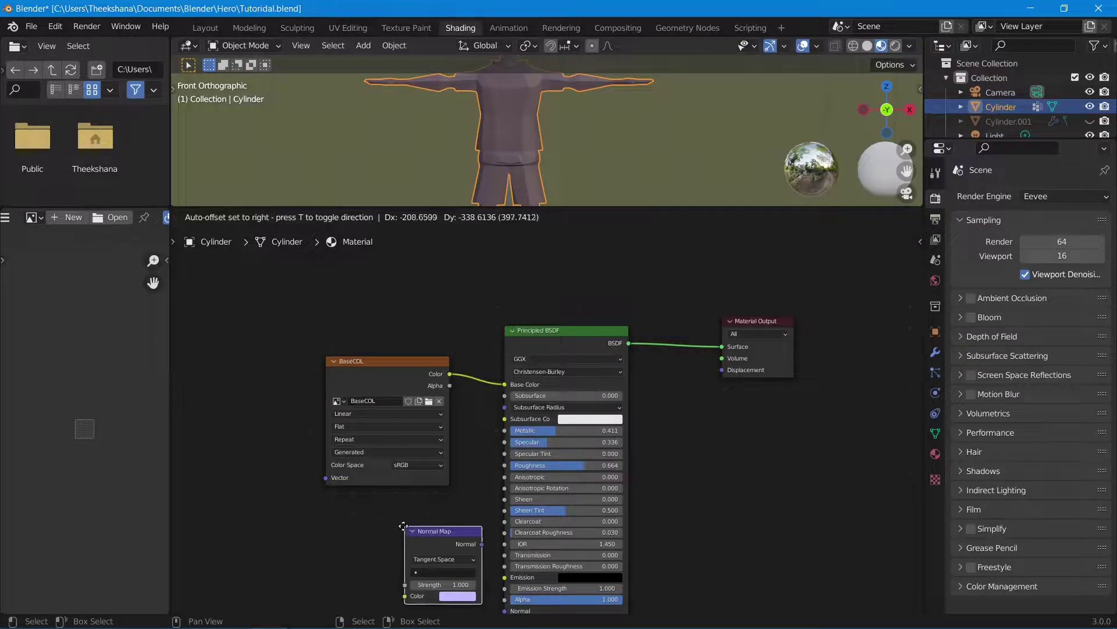
click(473, 518)
scroll(472, 518, up, 1)
middle_drag(472, 518, 575, 398)
drag(570, 409, 482, 474)
Step: Delete the Normal Map node from the character's material
middle_drag(579, 485, 534, 436)
scroll(534, 437, up, 2)
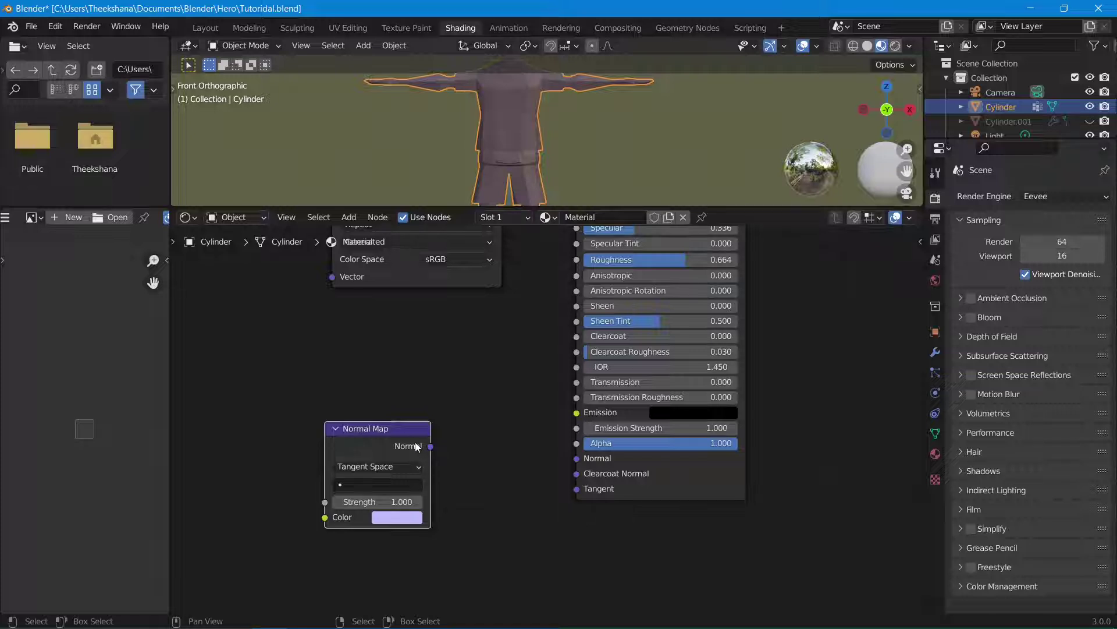
scroll(484, 354, up, 2)
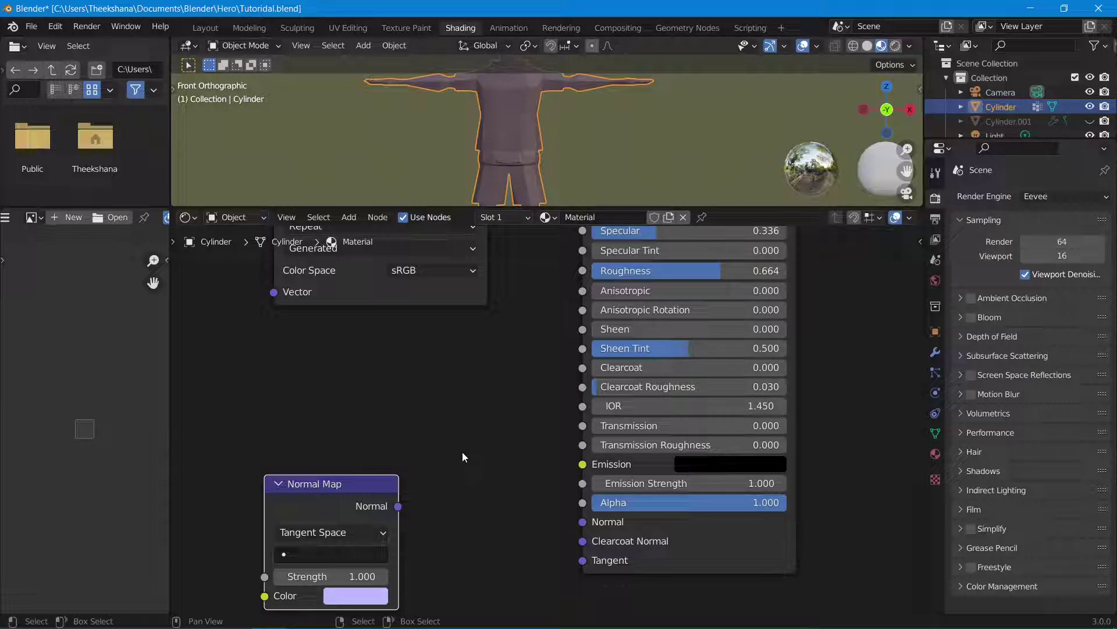
key(x)
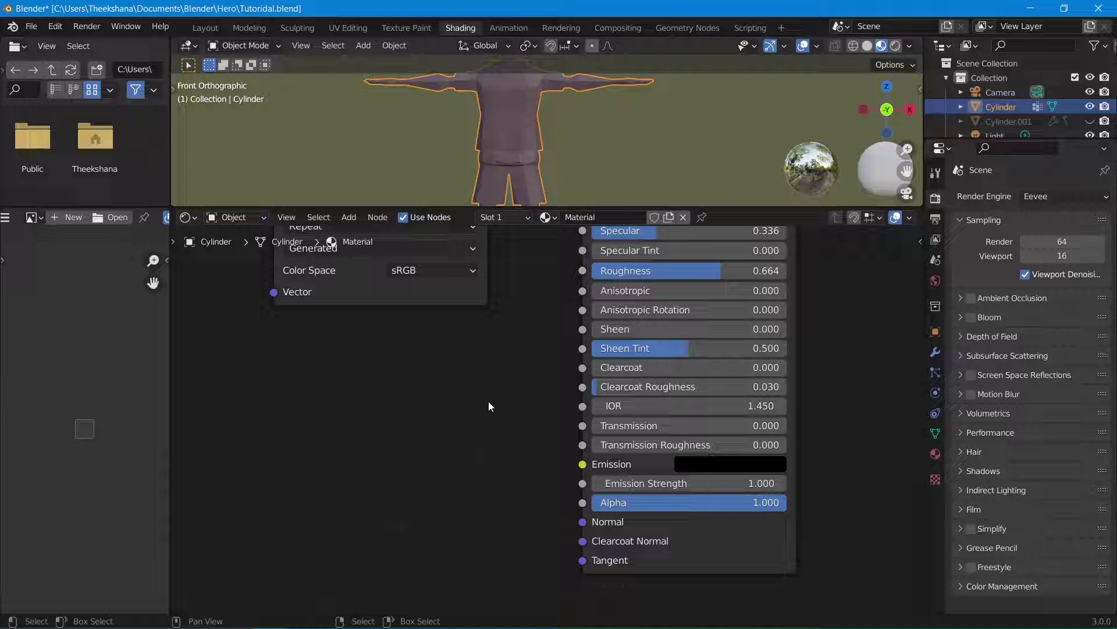
middle_drag(476, 467, 466, 611)
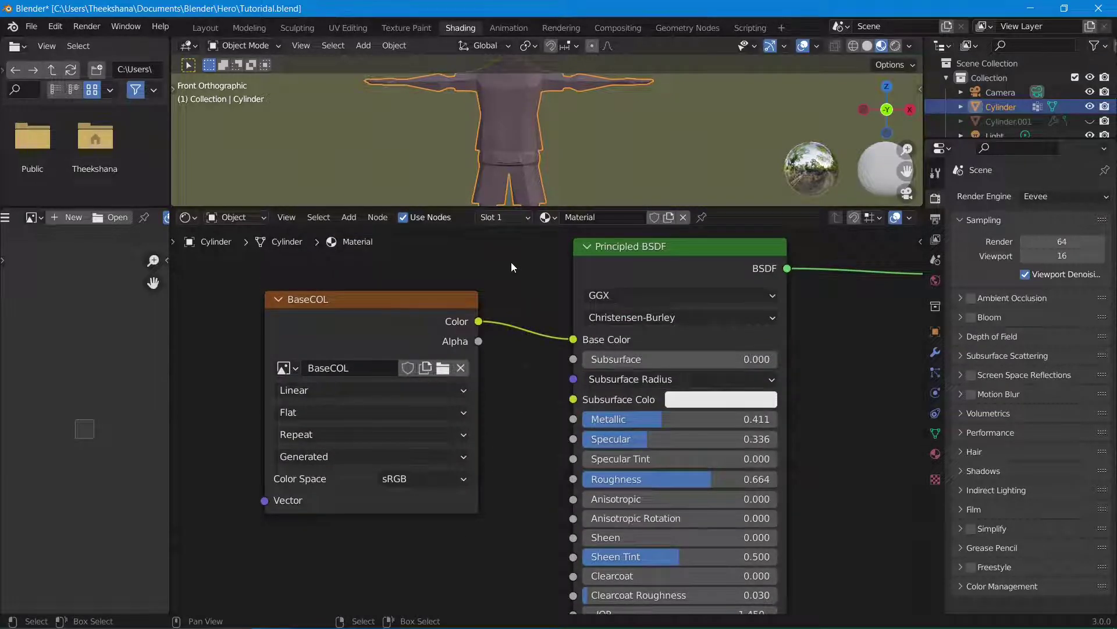
Step: Switch to the Texture Paint workspace and show the whole character in front orthographic view
click(413, 28)
scroll(510, 236, up, 3)
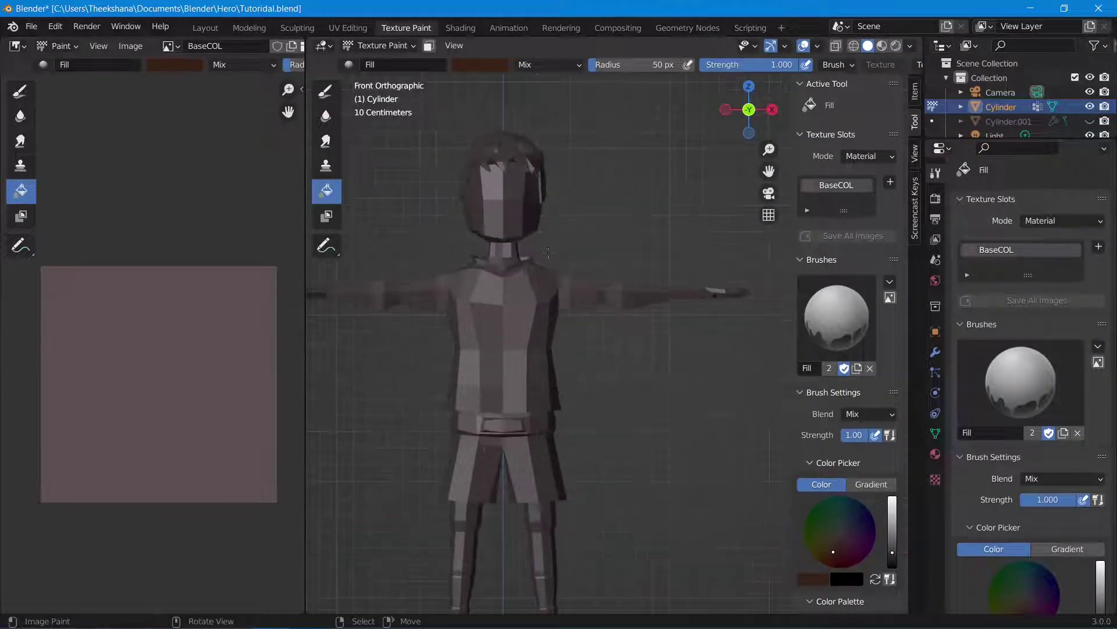
middle_drag(509, 235, 579, 294)
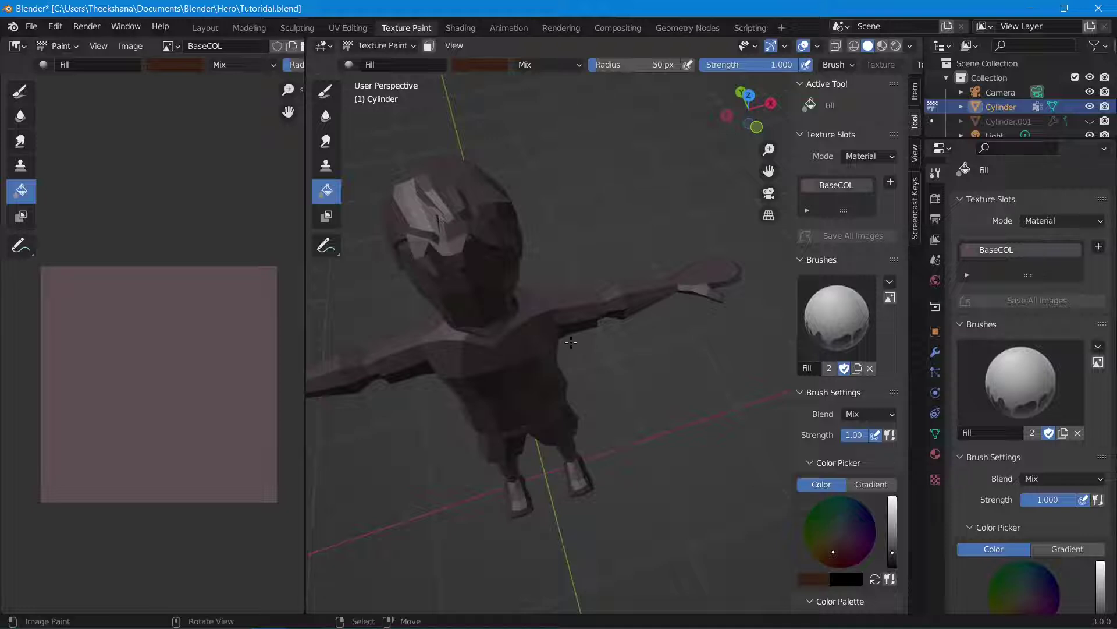
key(KP_1)
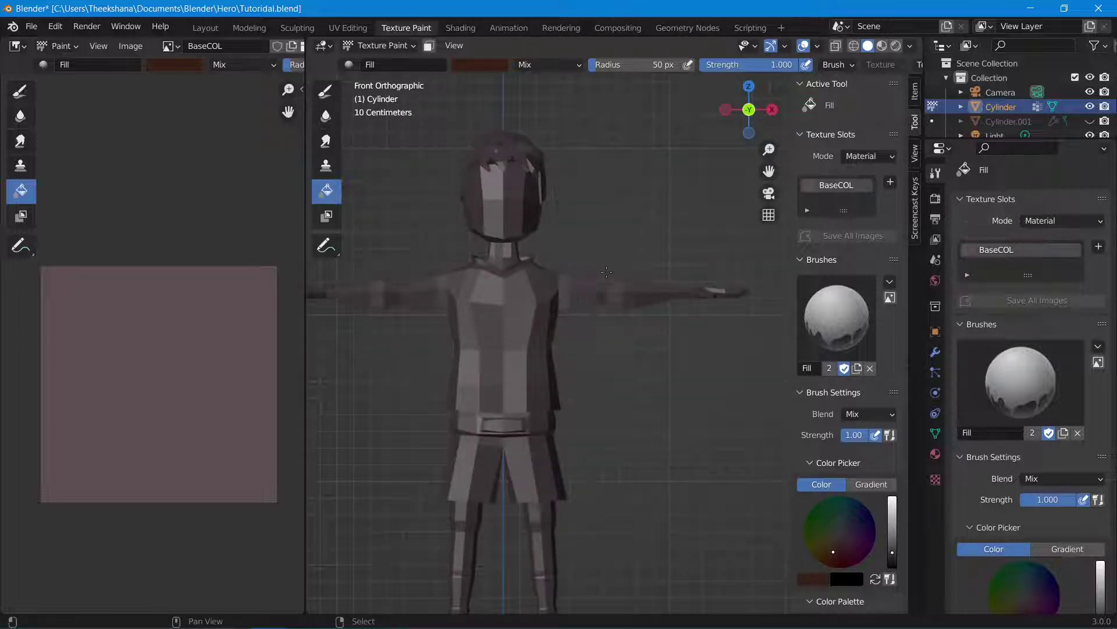
scroll(607, 271, down, 2)
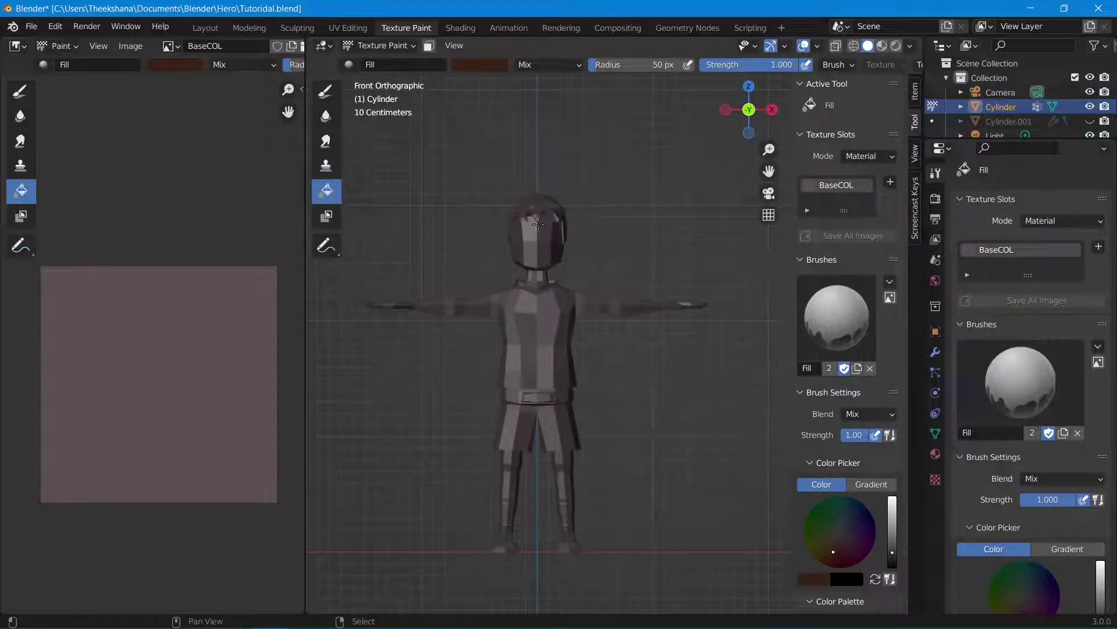
Step: Switch between the Draw and Fill paint tools, ending on the Fill tool
shift+middle_drag(538, 225, 559, 214)
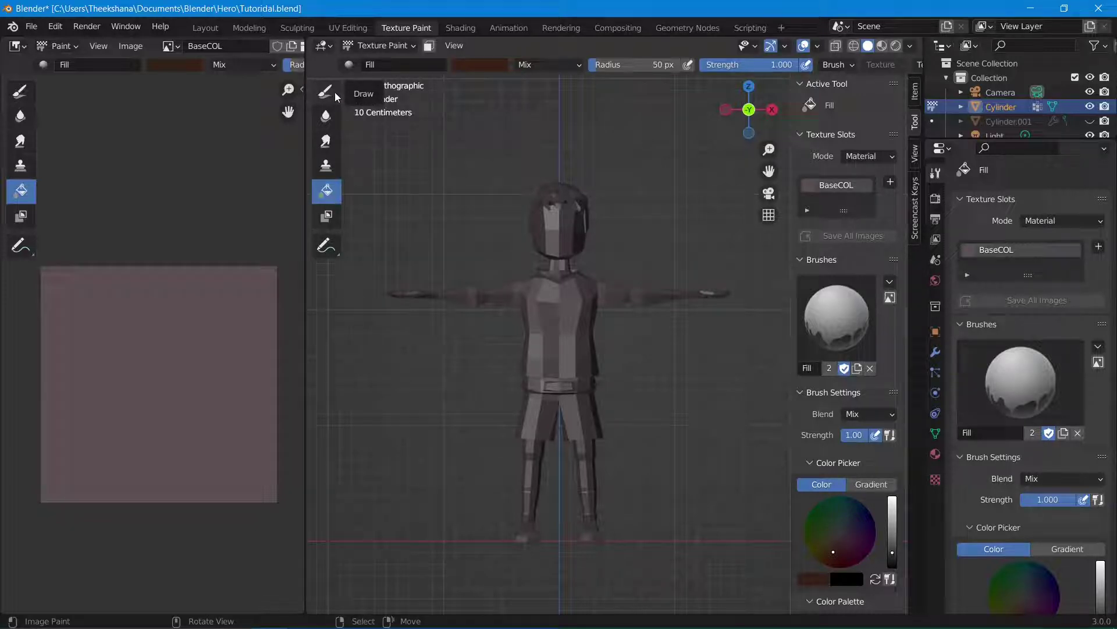
key(shift+space)
key(1)
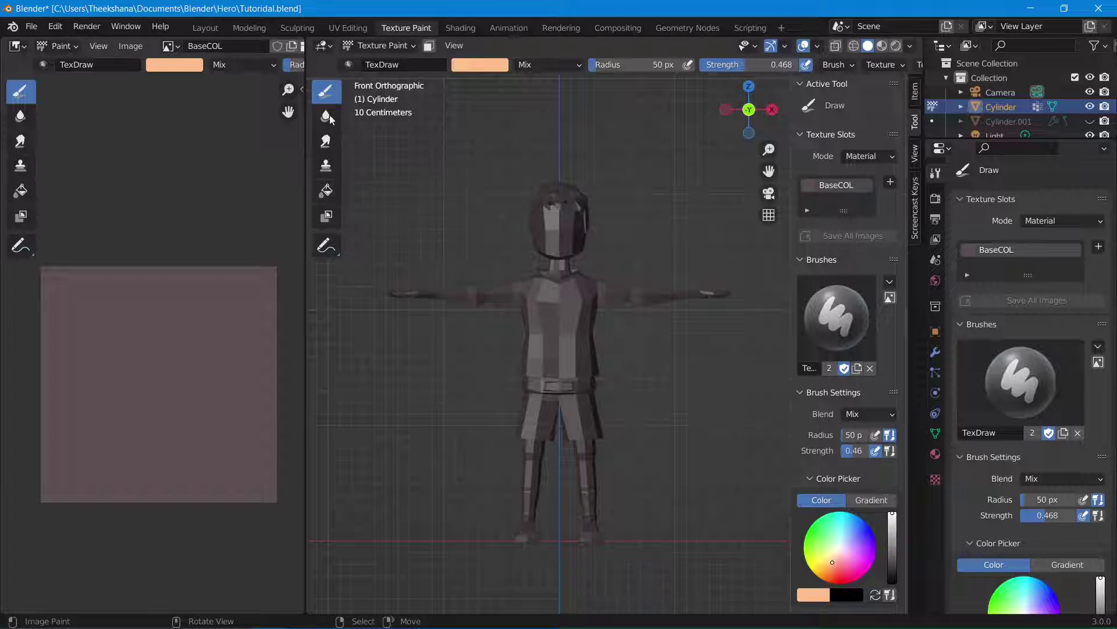
click(327, 192)
click(327, 92)
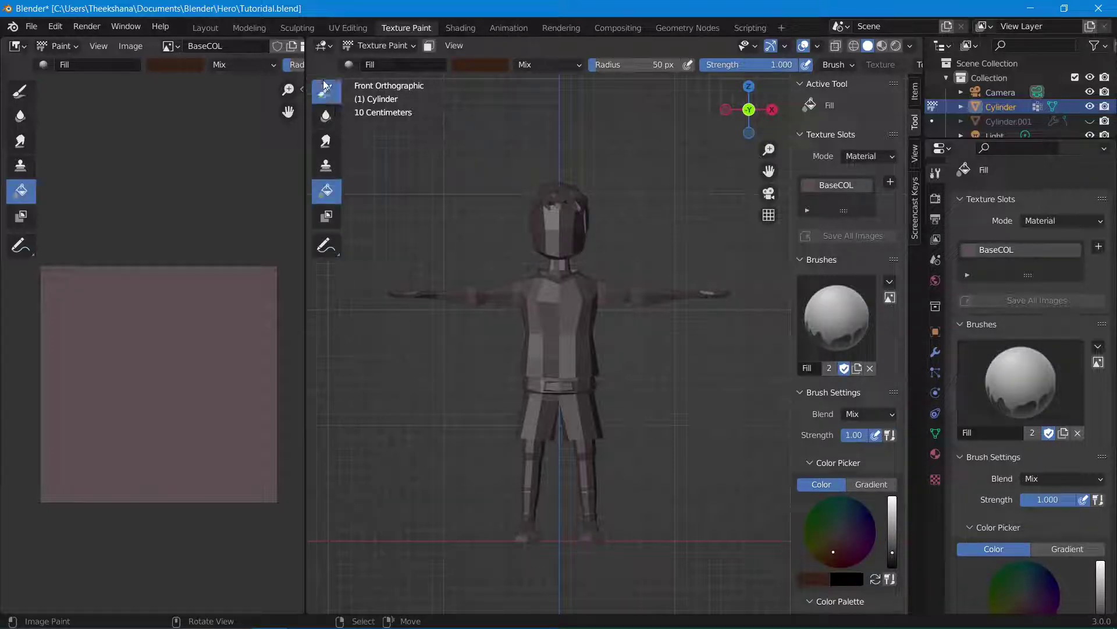
click(329, 194)
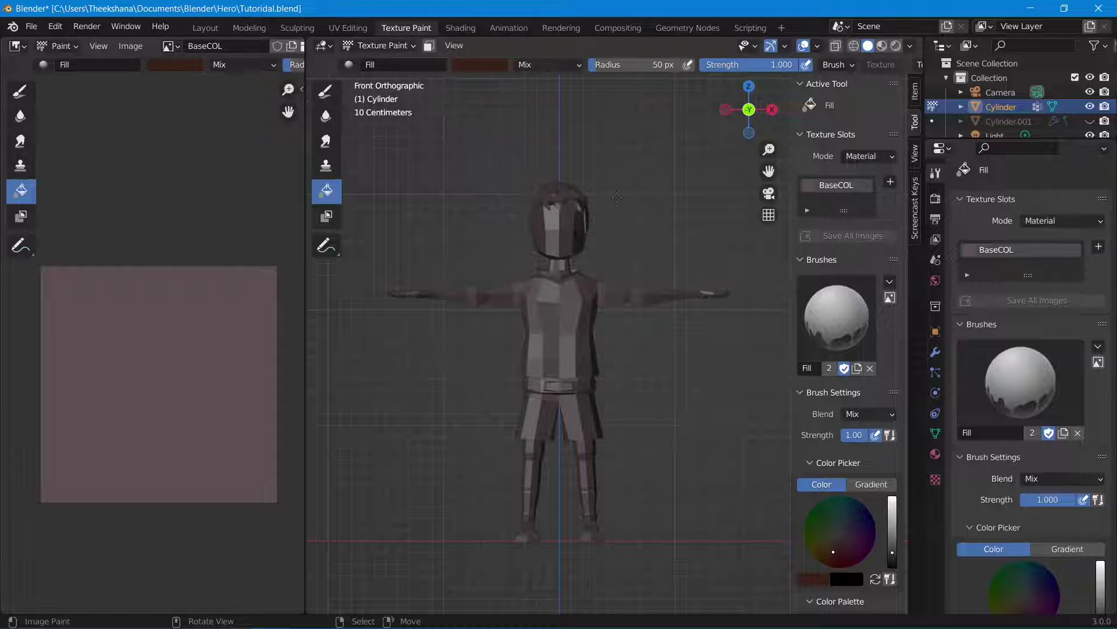
Step: Unlink the current colour palette from the Fill brush settings
scroll(631, 208, up, 1)
scroll(854, 320, down, 5)
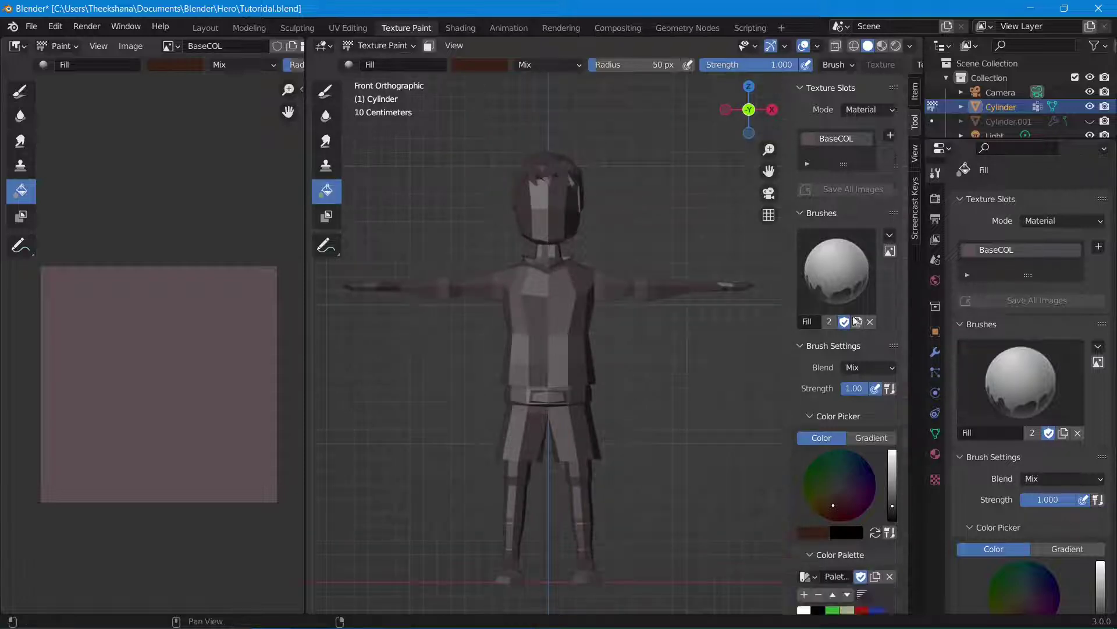
scroll(838, 419, down, 4)
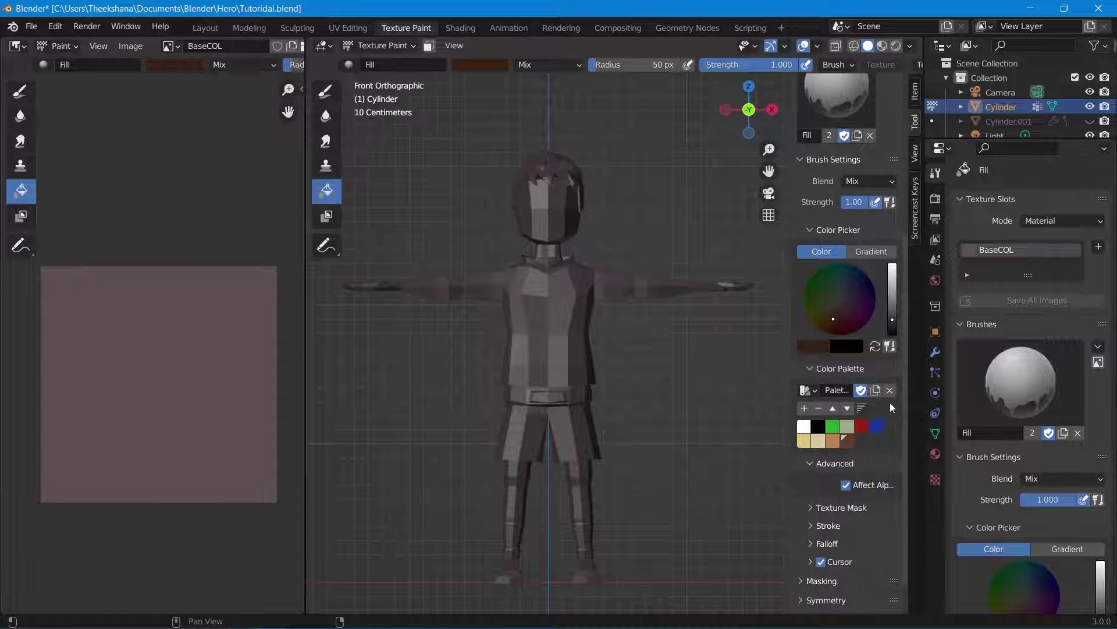
click(888, 390)
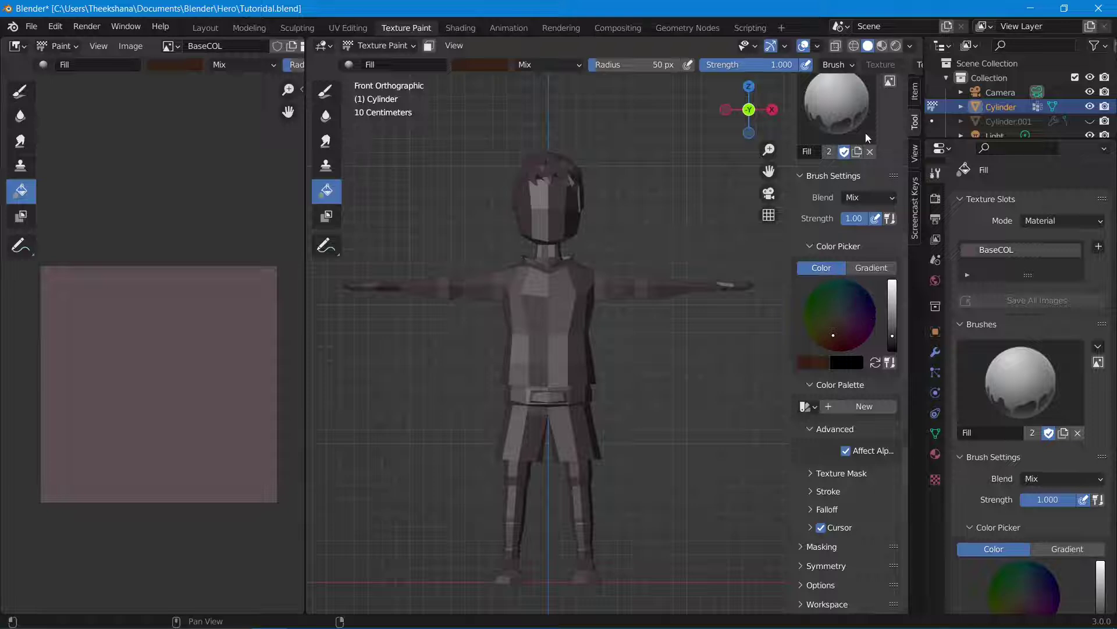
Step: Turn on the Screencast Keys display in the 3D viewport
scroll(875, 127, up, 2)
scroll(916, 154, up, 1)
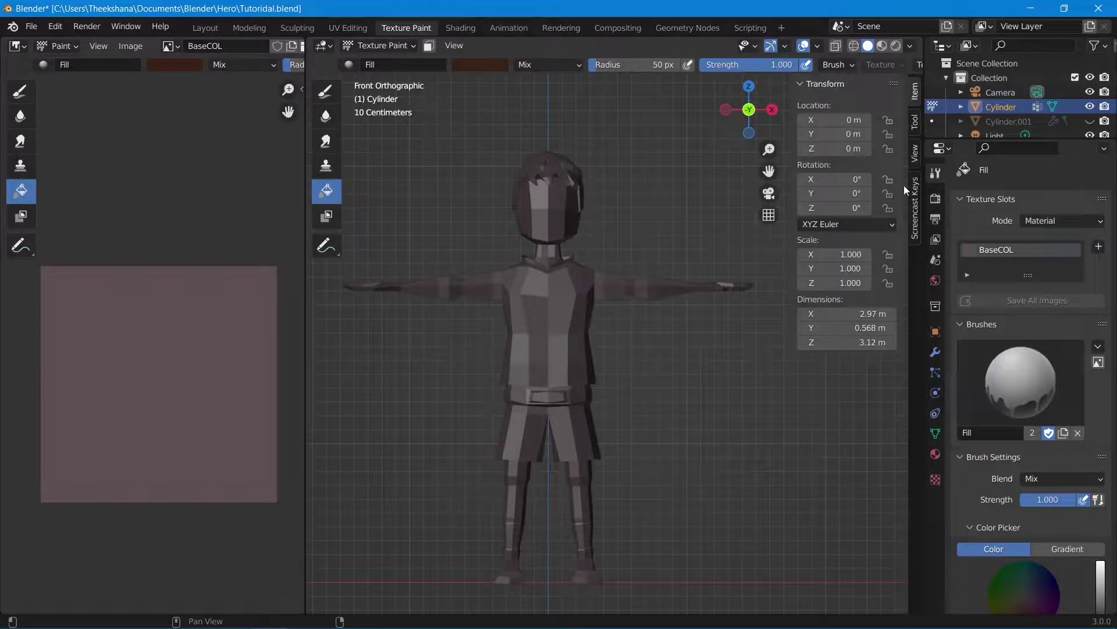
click(917, 153)
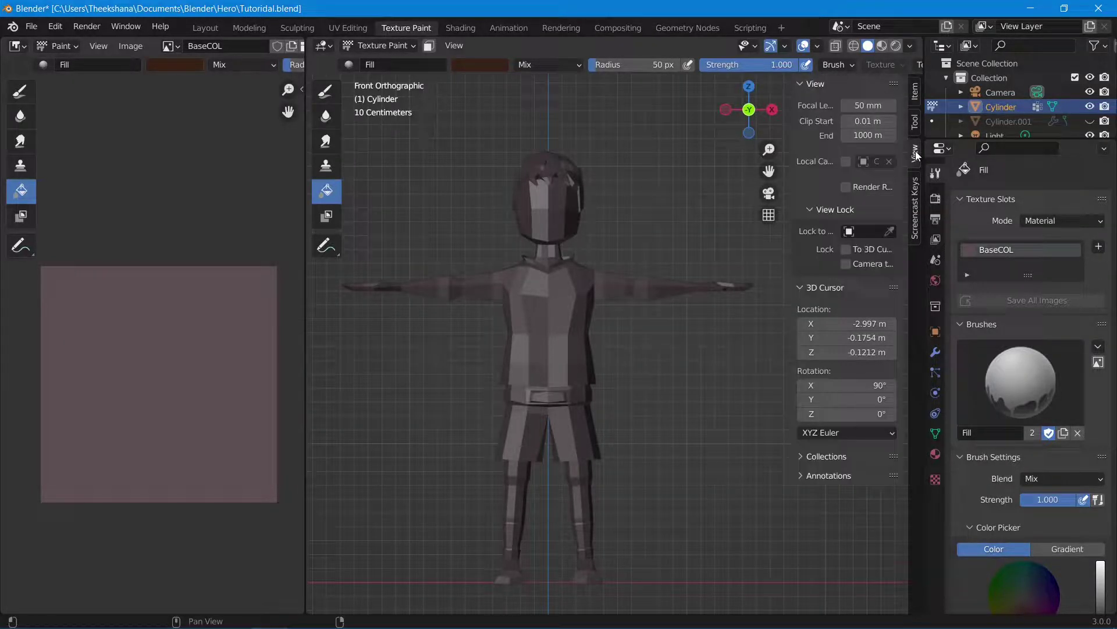
click(918, 89)
click(918, 121)
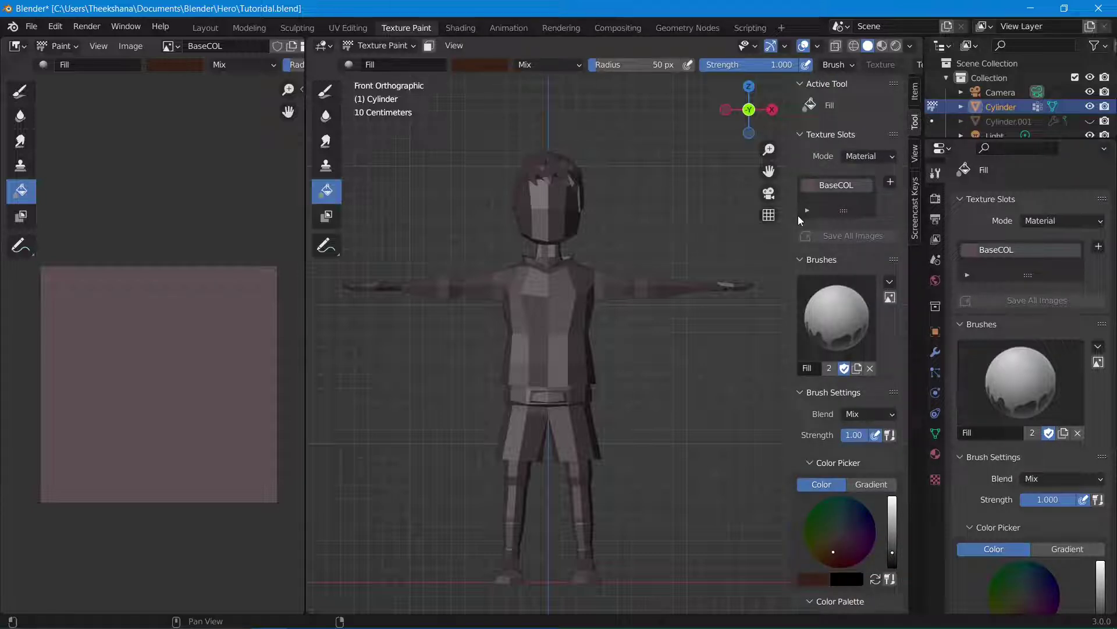
click(916, 213)
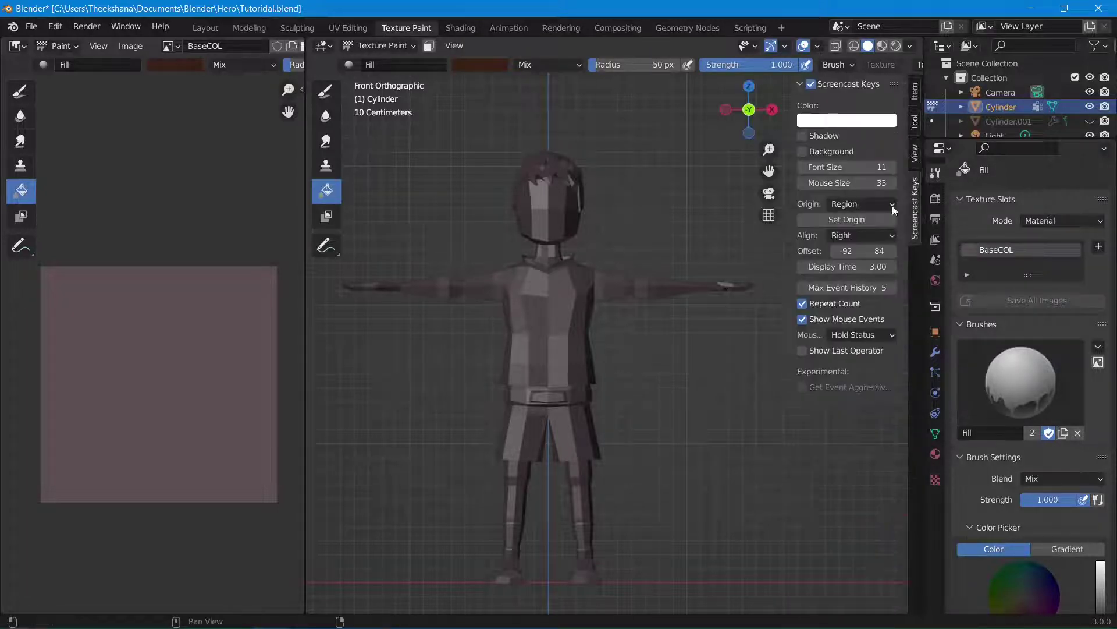
click(811, 84)
key(n)
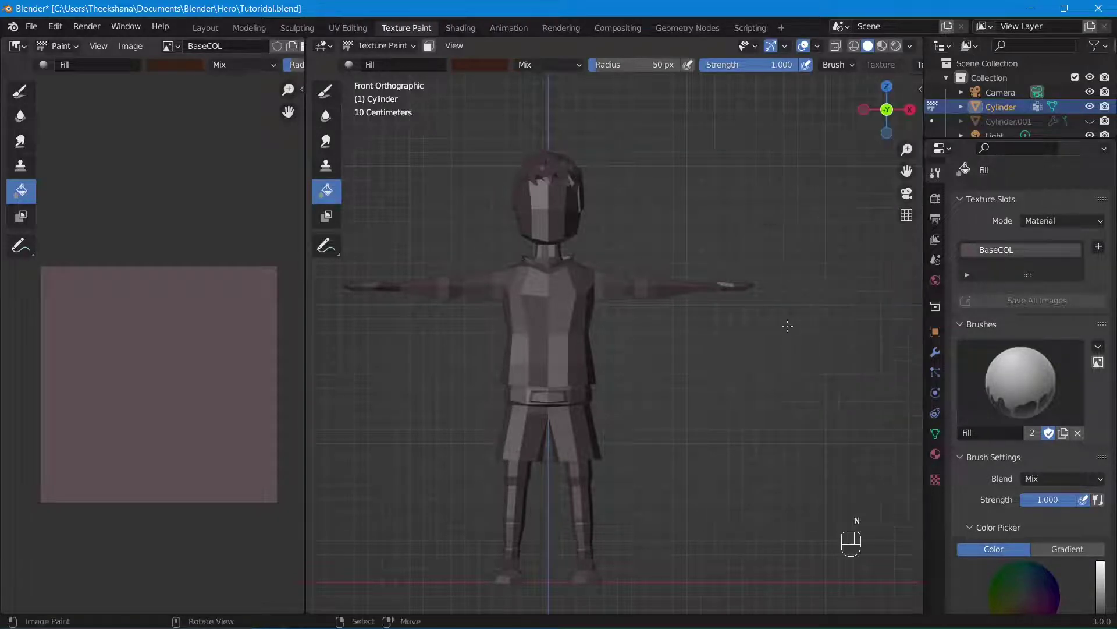
key(n)
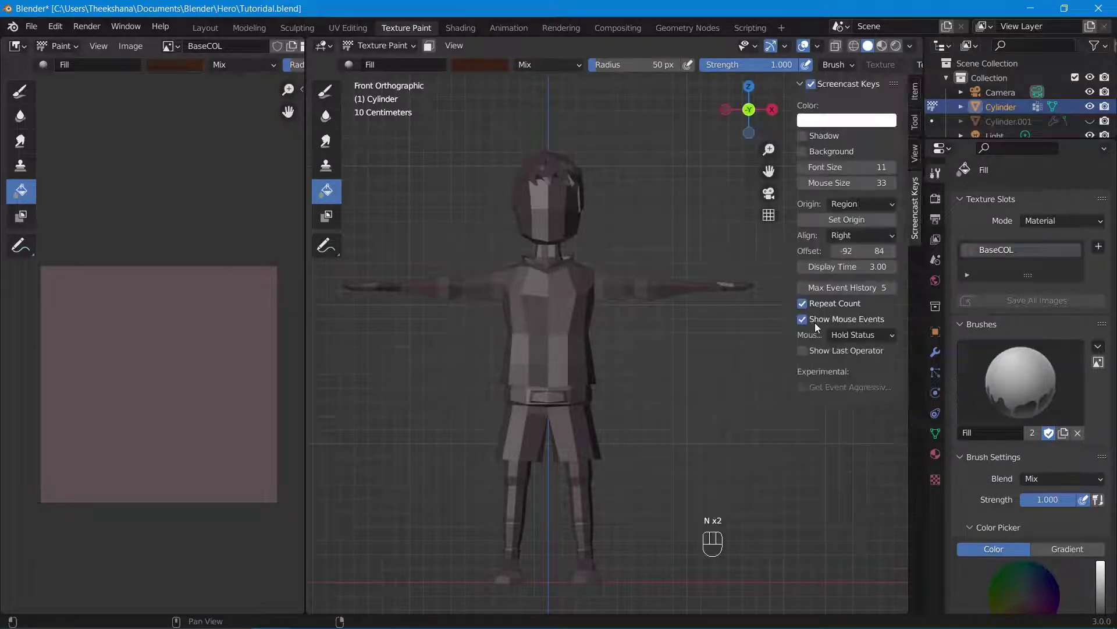
Step: Create a new colour palette with tan and dark purple swatches, and brighten the brush colour to magenta
click(921, 155)
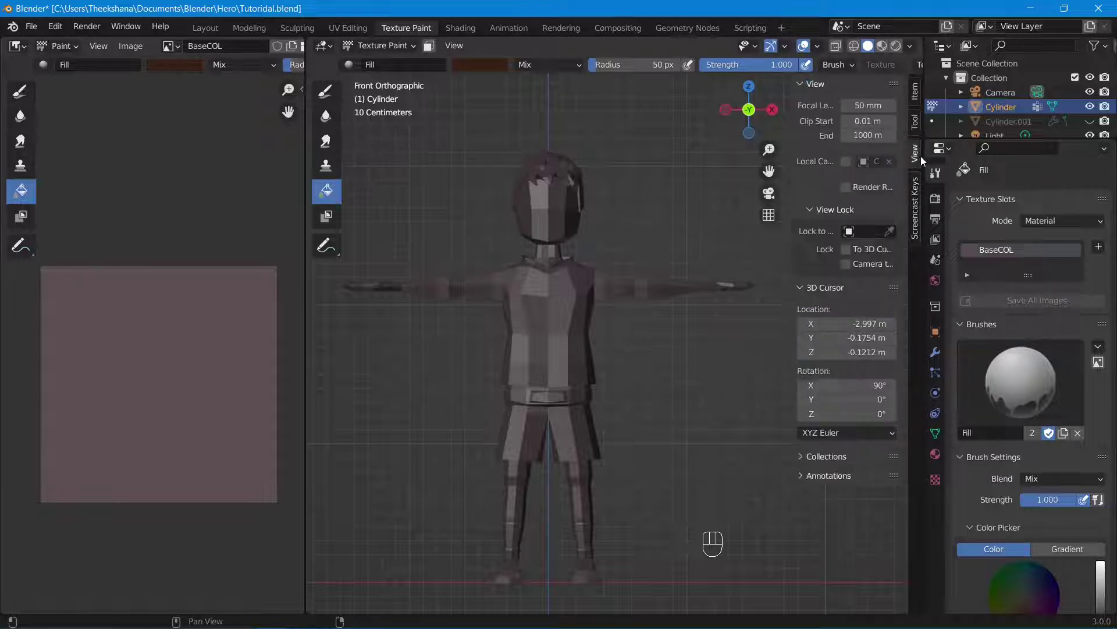
click(918, 195)
click(918, 128)
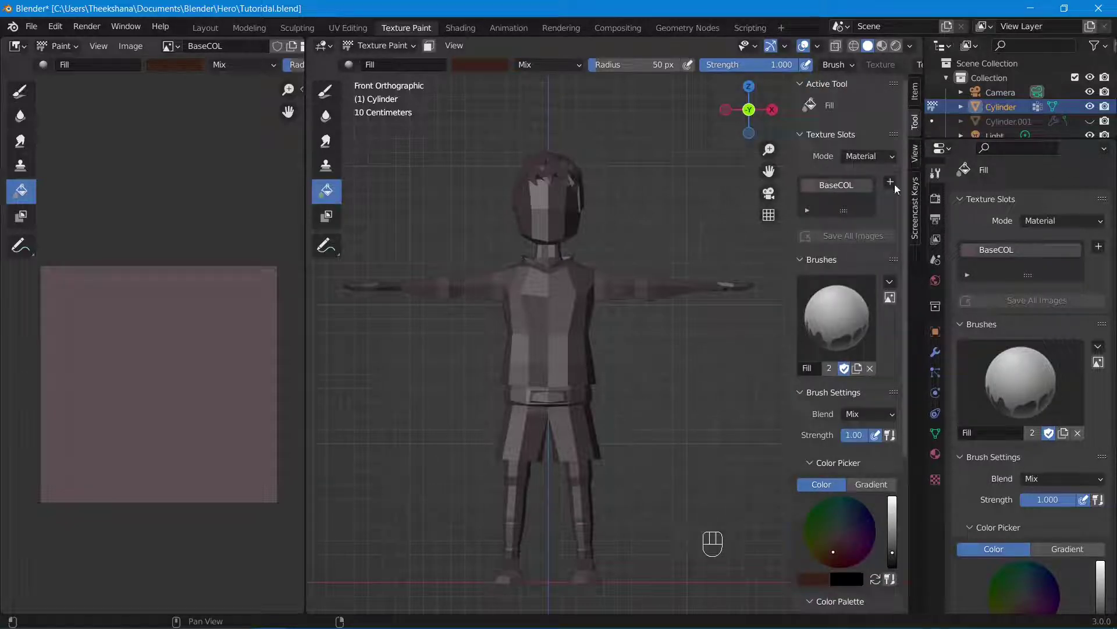
scroll(876, 362, down, 5)
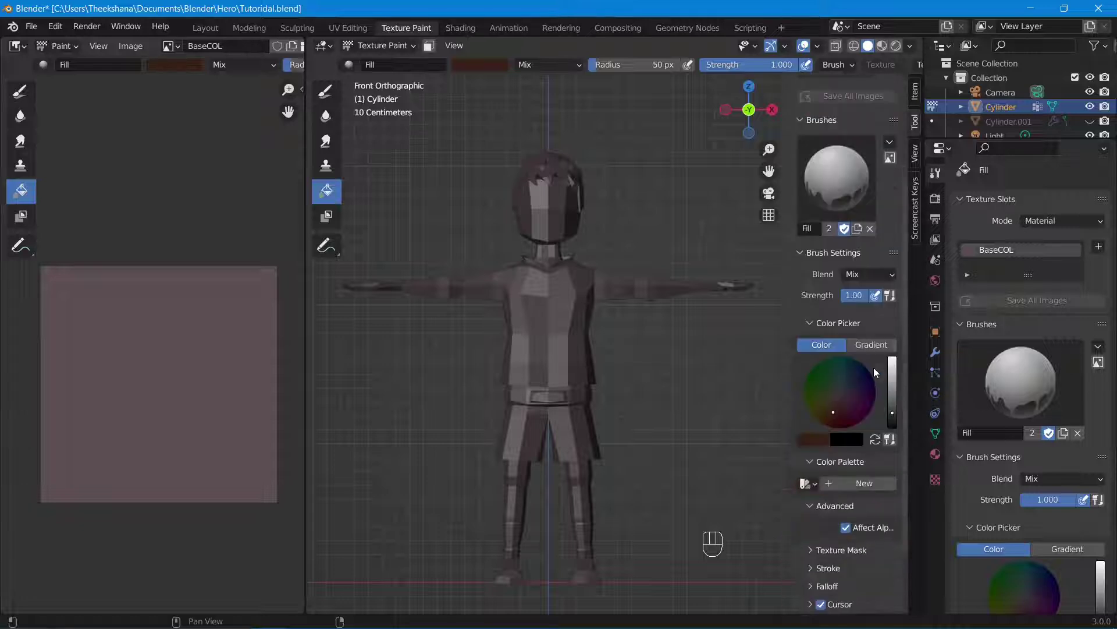
scroll(869, 394, down, 3)
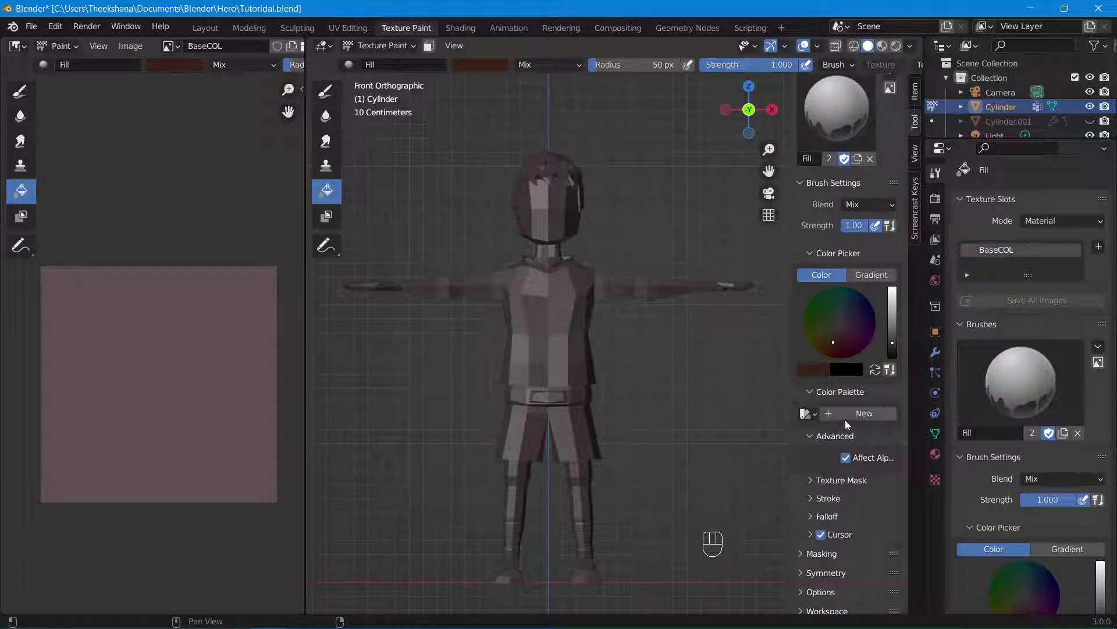
click(850, 414)
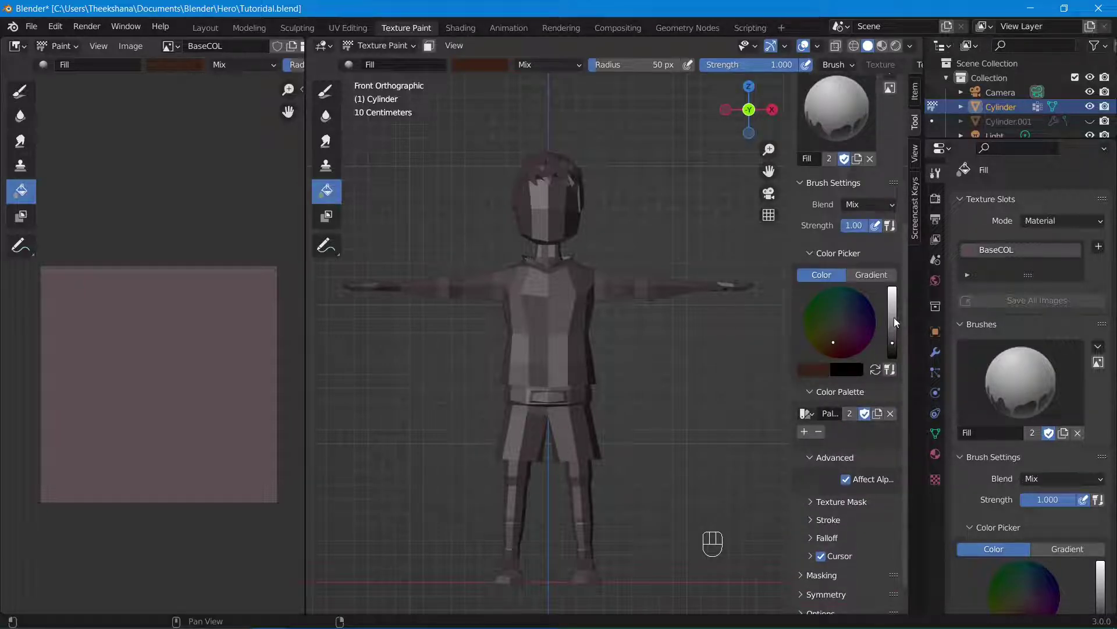
drag(894, 317, 892, 301)
drag(843, 334, 892, 347)
click(805, 432)
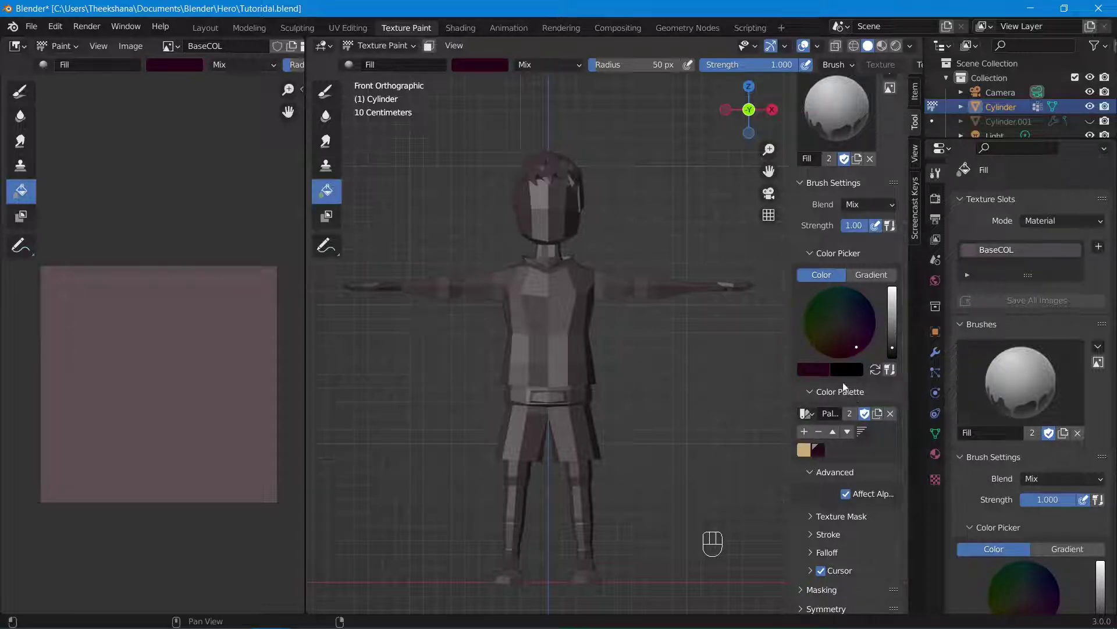
drag(893, 310, 892, 298)
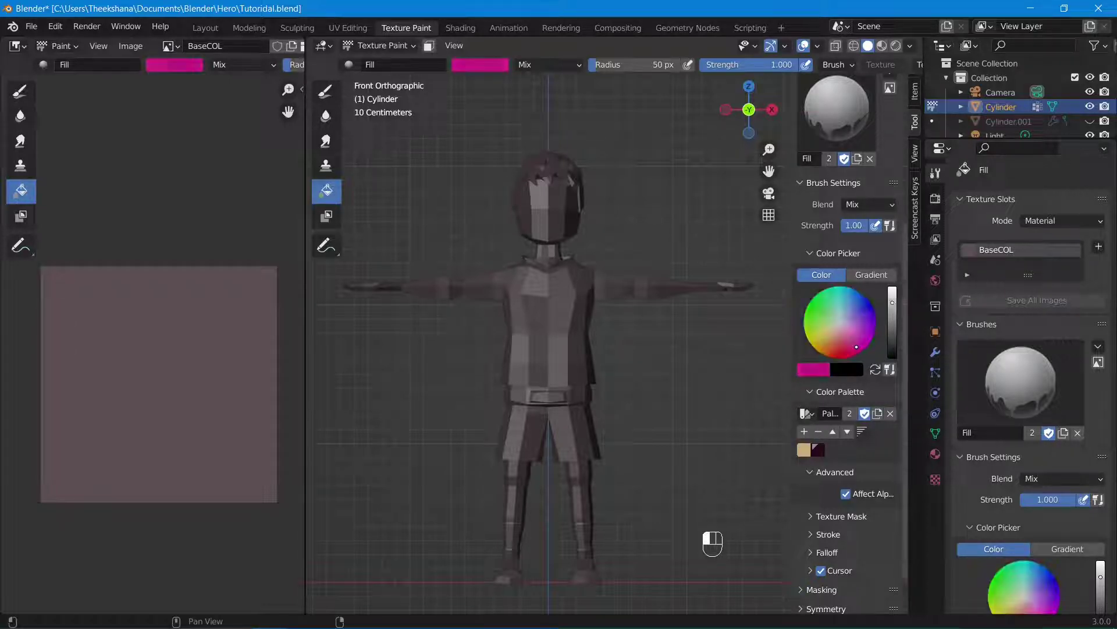
Step: Load the saved colour palette Palette.001 and pick its pale yellow swatch as the Fill colour
click(808, 413)
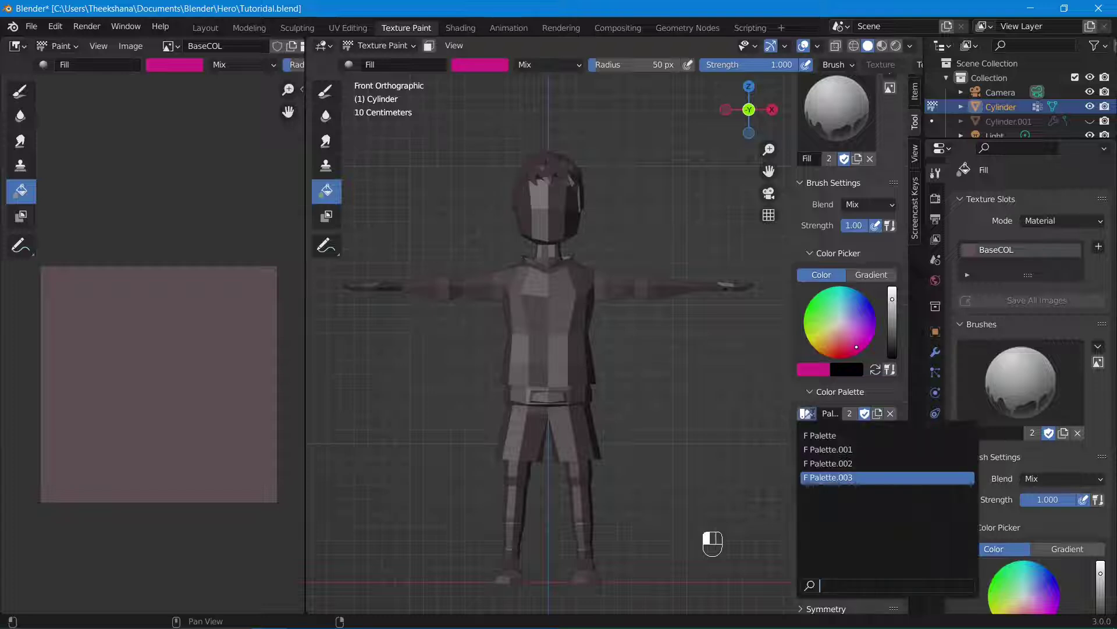
click(844, 462)
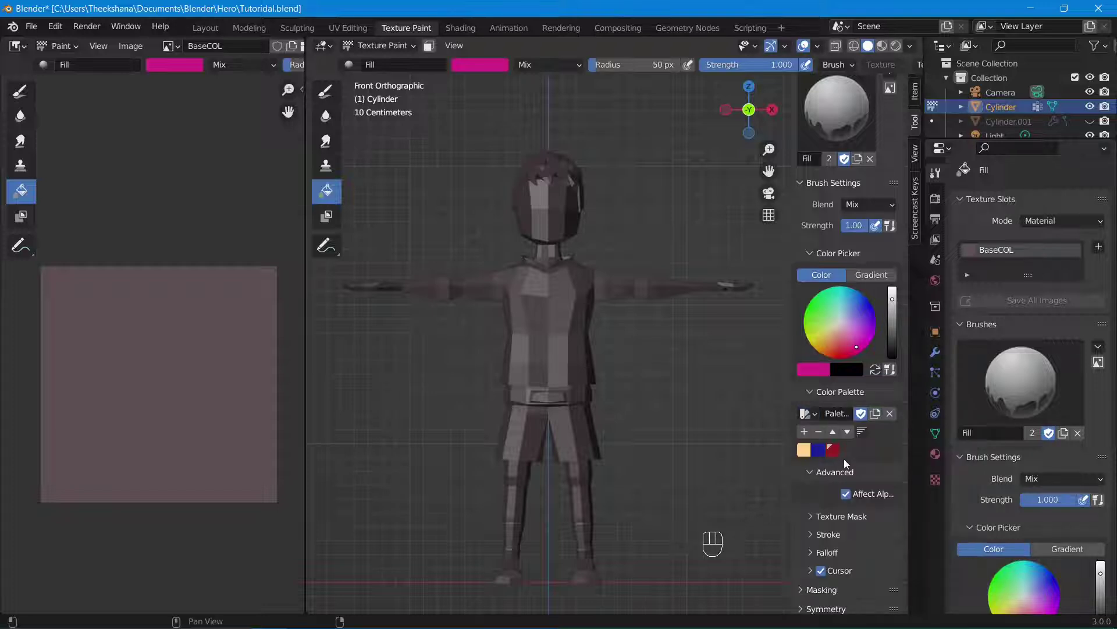
click(810, 413)
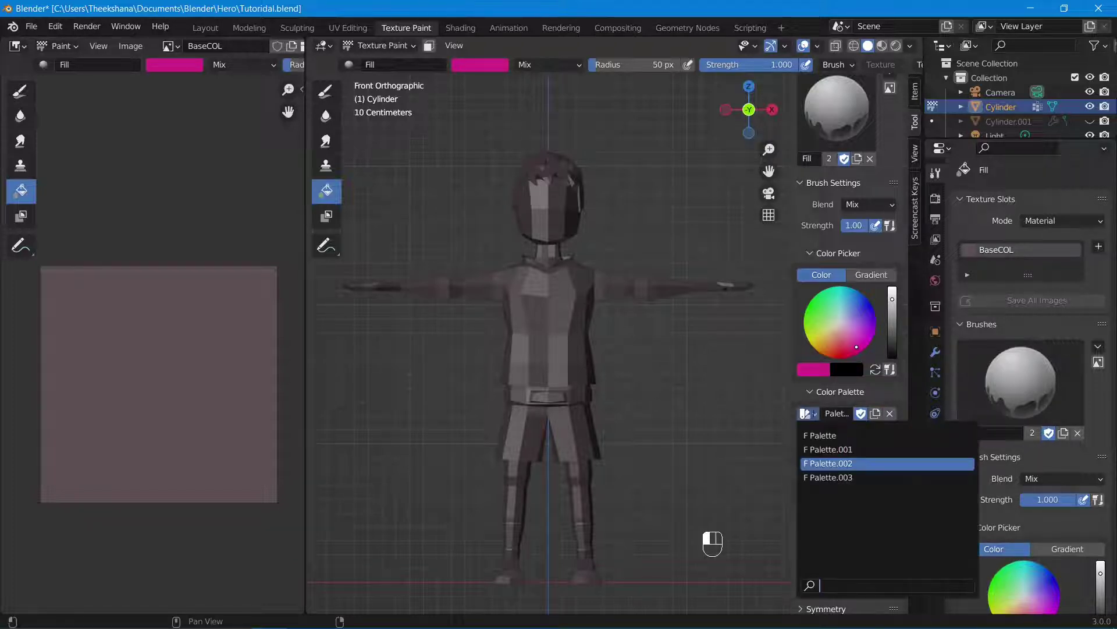
click(835, 452)
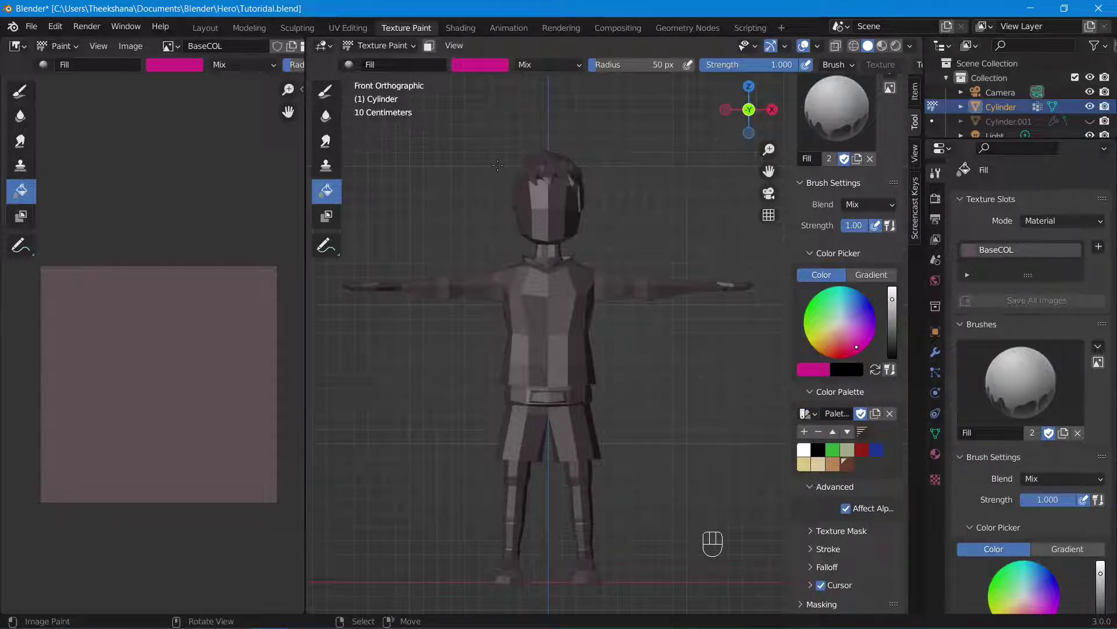
click(805, 465)
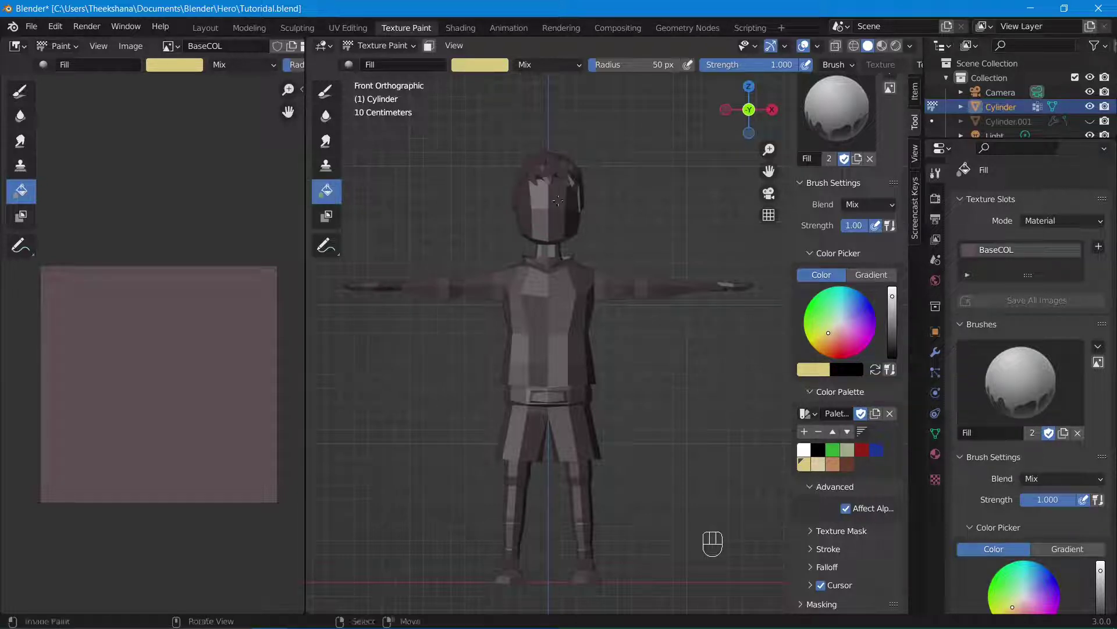
Step: Enable the face selection paint mask and select the lower front polygon of the character's face
click(429, 46)
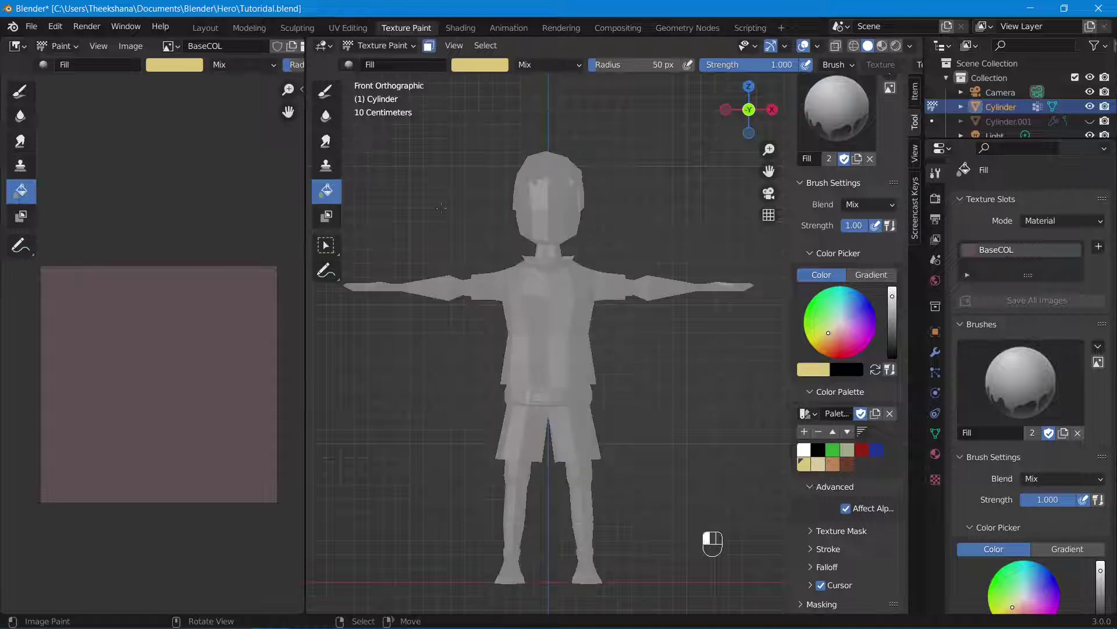
scroll(641, 199, up, 2)
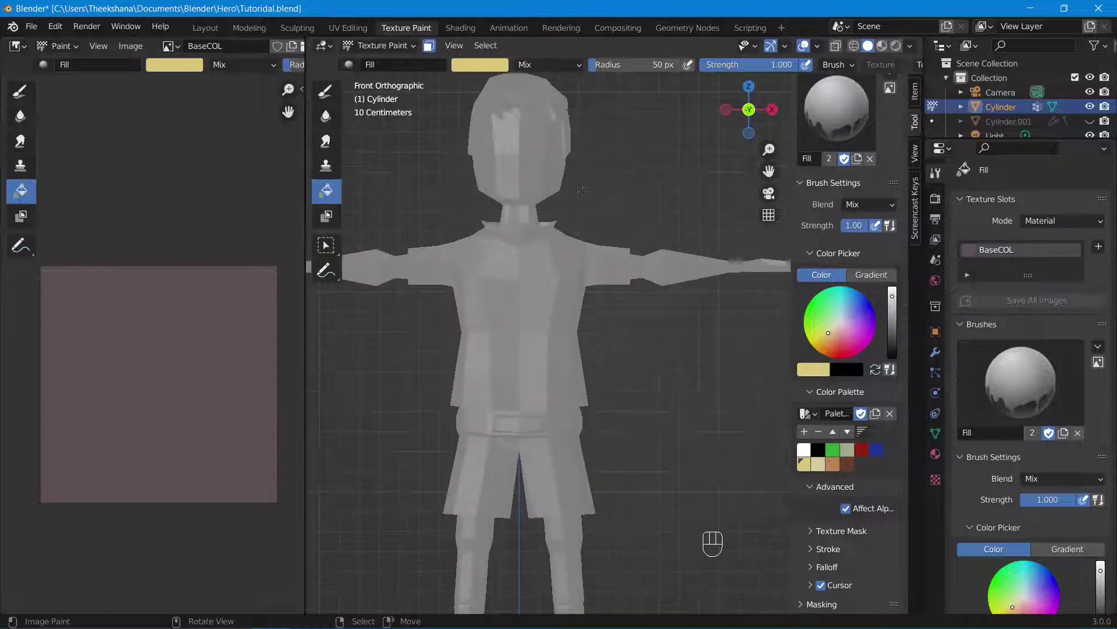
scroll(583, 191, down, 2)
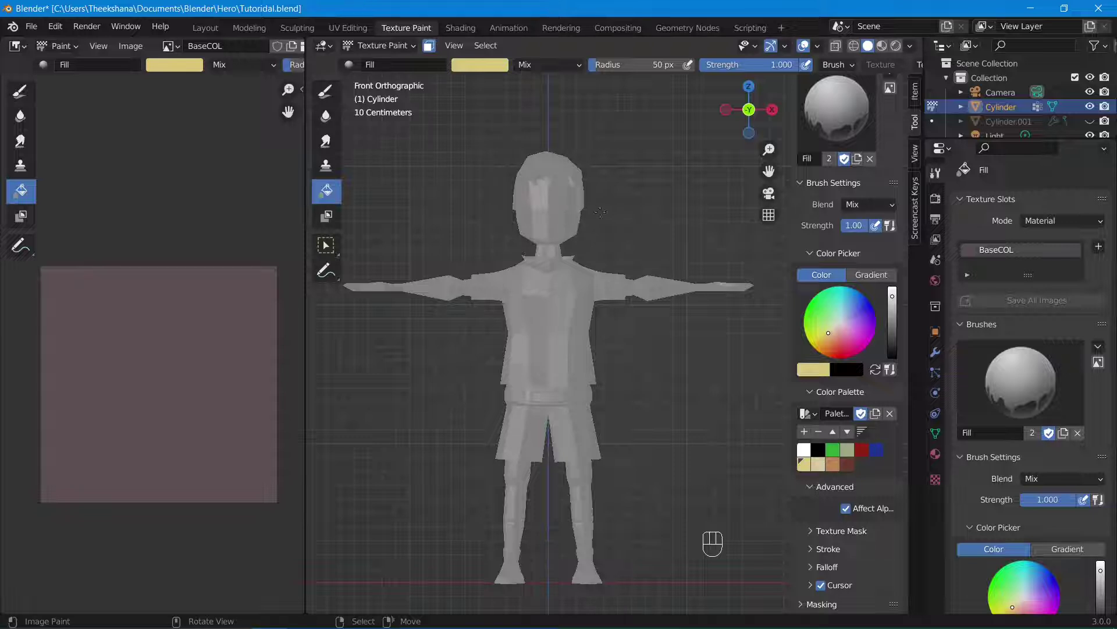
middle_drag(600, 212, 553, 216)
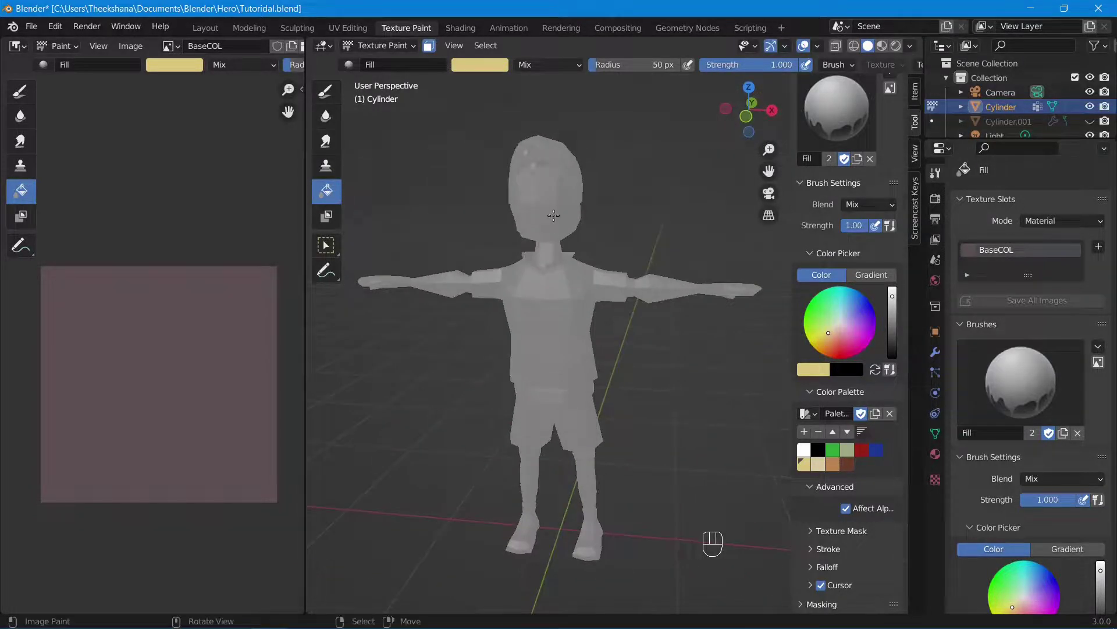
click(558, 208)
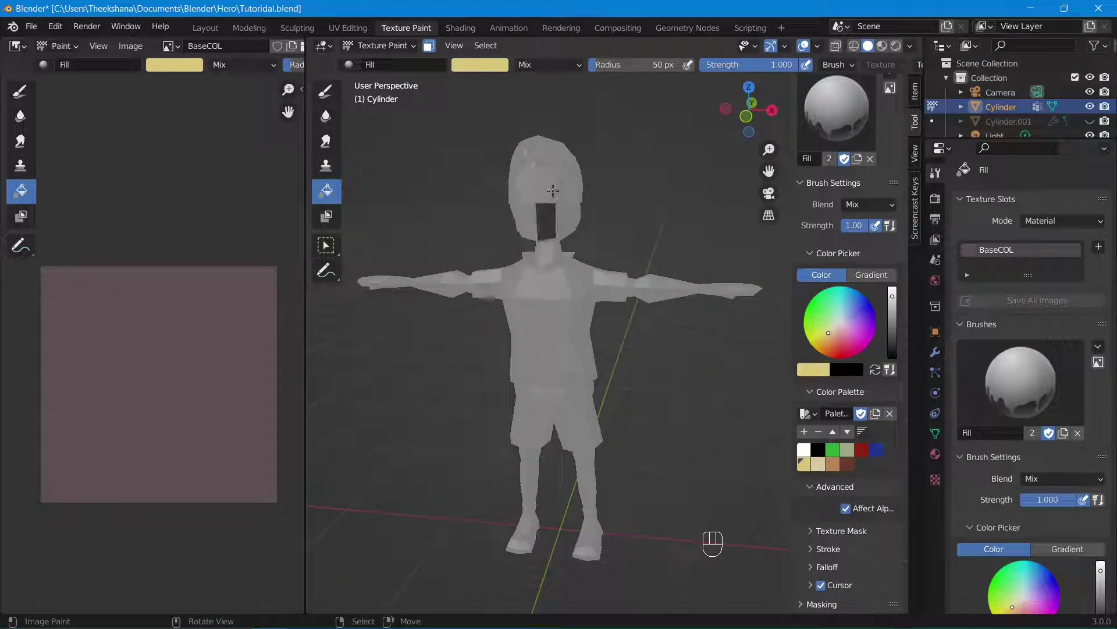
Step: Try filling the selected face polygon with pale yellow, and undo the fill
click(562, 195)
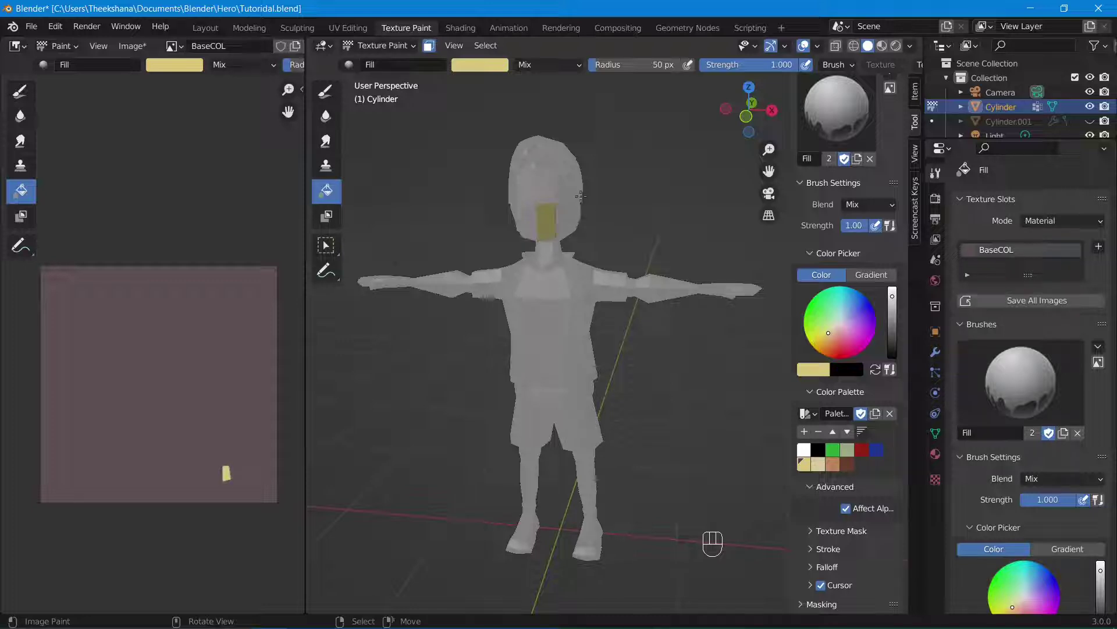
key(ctrl+z)
Step: Extend the mask selection polygon by polygon across the front and side of the character's face
scroll(546, 166, up, 6)
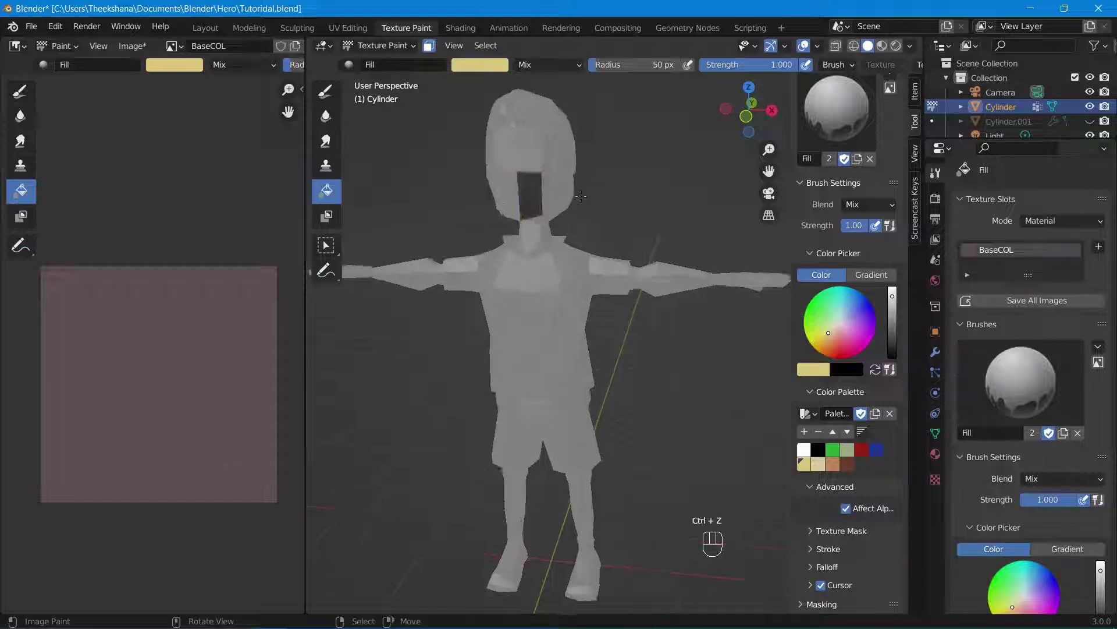
shift+middle_drag(546, 167, 558, 274)
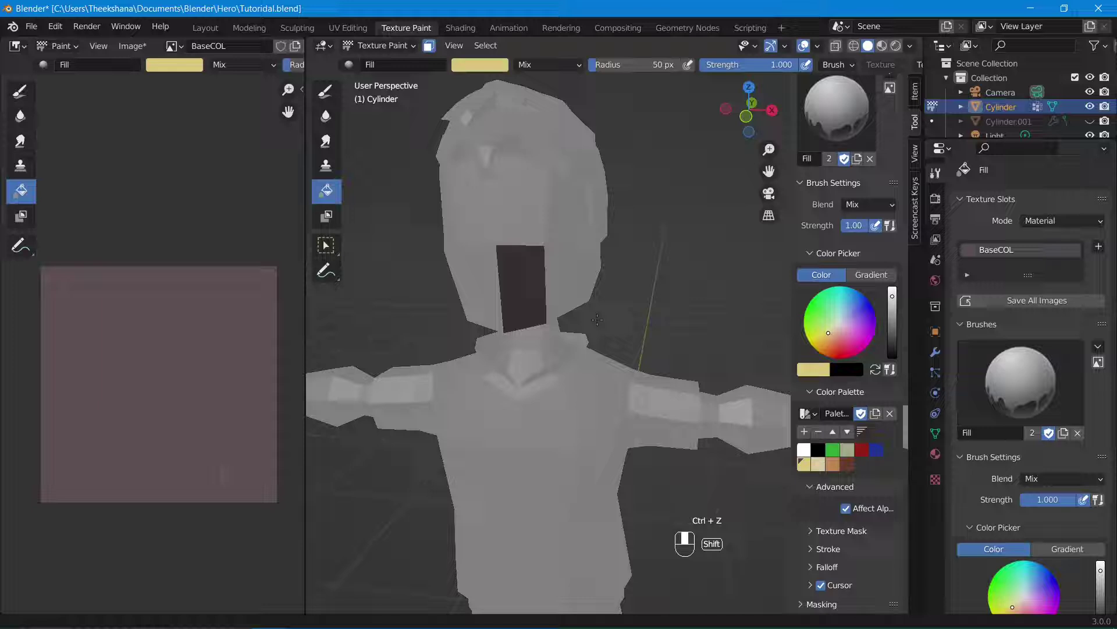
click(558, 273)
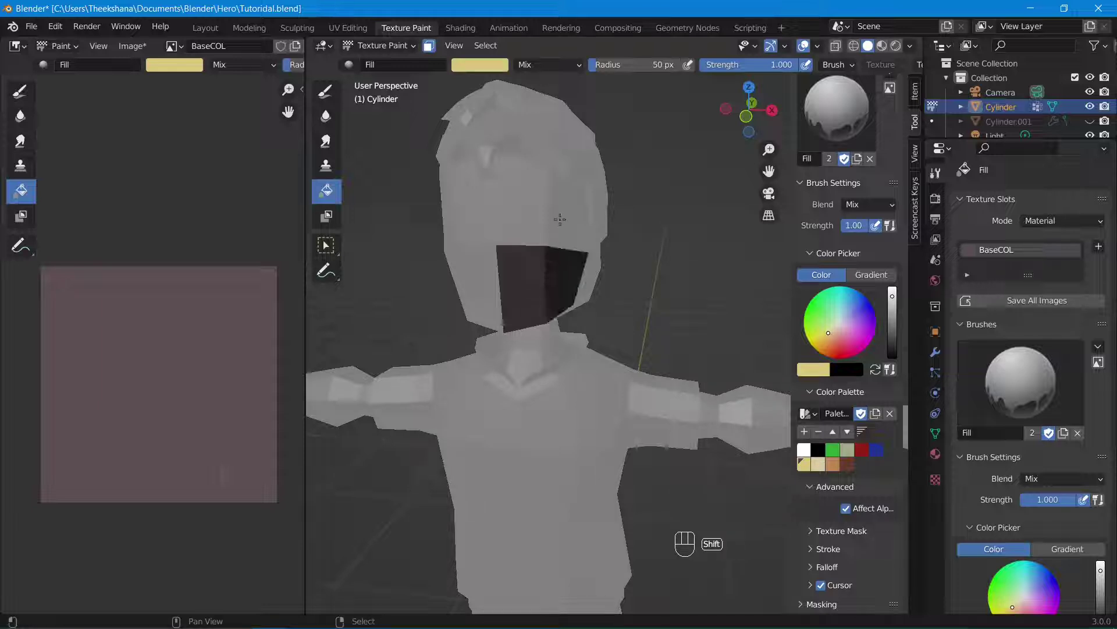
click(560, 220)
click(493, 231)
middle_drag(470, 264, 556, 303)
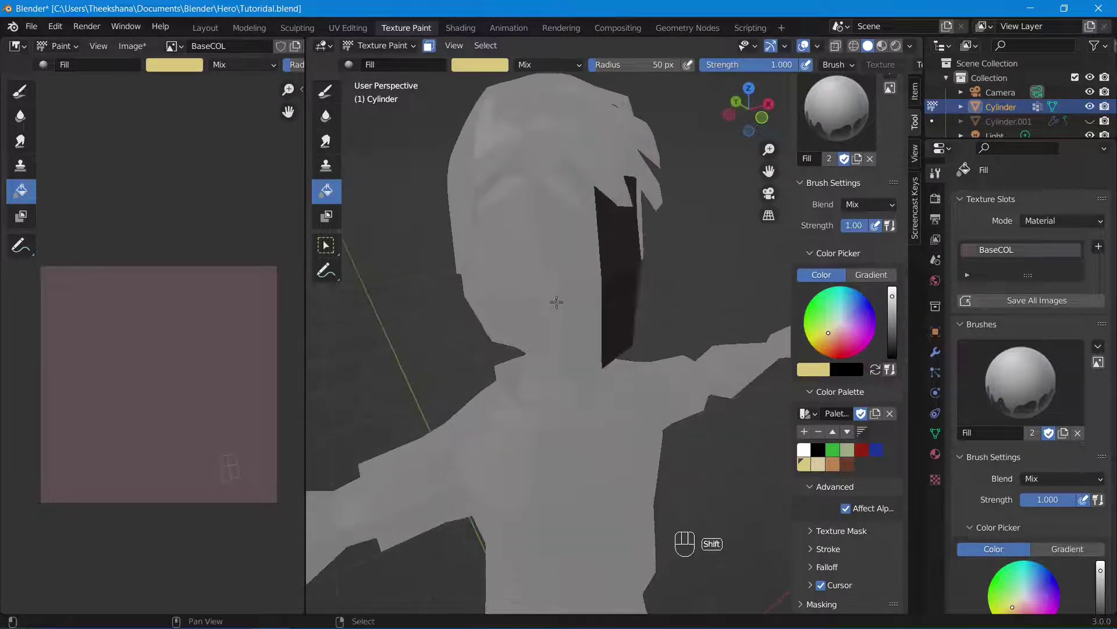
shift+right_click(557, 302)
shift+right_click(575, 239)
shift+right_click(524, 240)
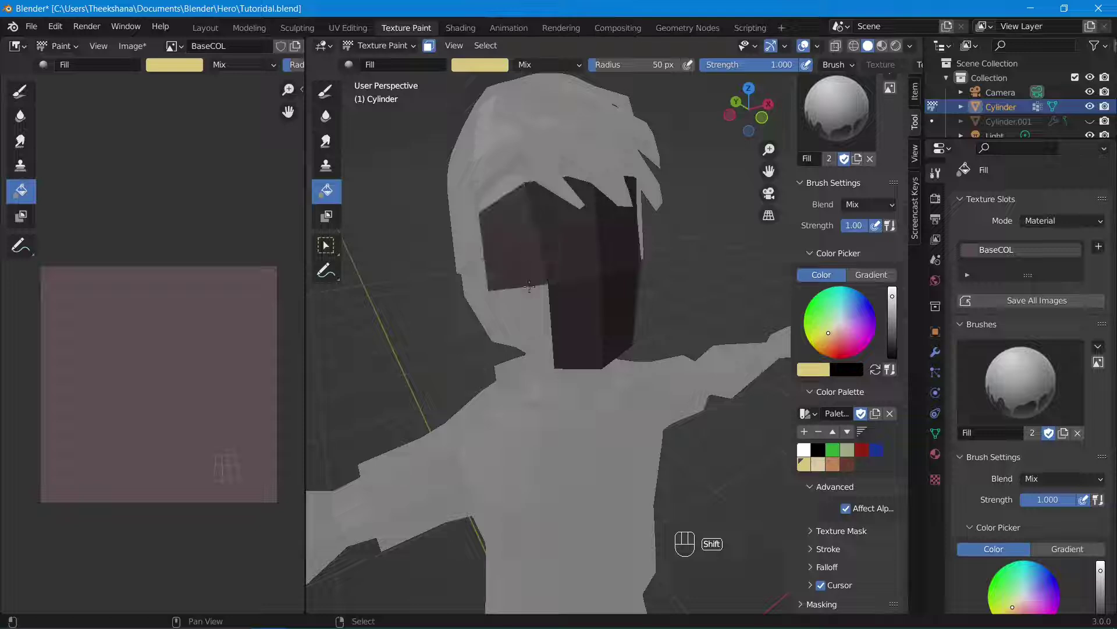
shift+right_click(523, 306)
shift+right_click(498, 301)
shift+right_click(490, 299)
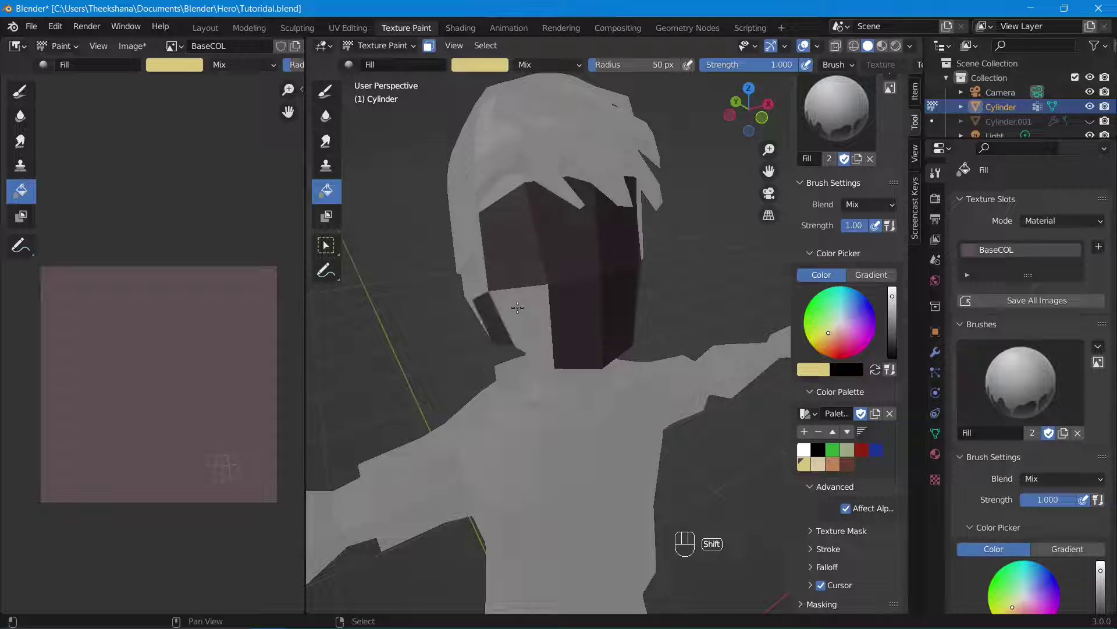
shift+right_click(516, 306)
shift+right_click(485, 287)
Step: Select all linked faces of the hair and hide them from the mask view
middle_drag(635, 270, 603, 161)
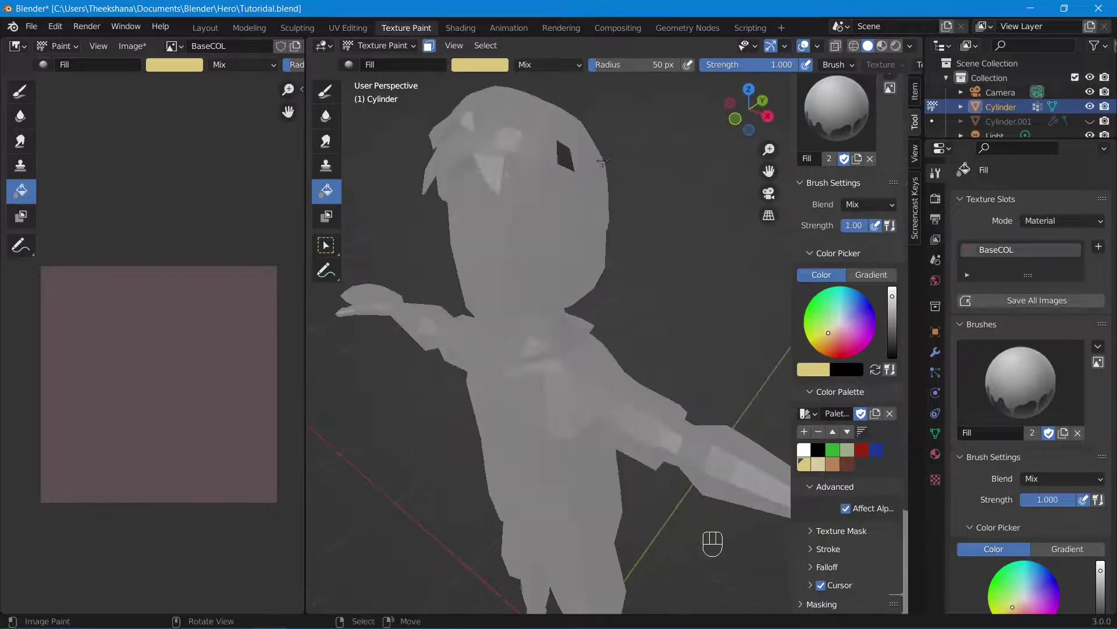
click(560, 158)
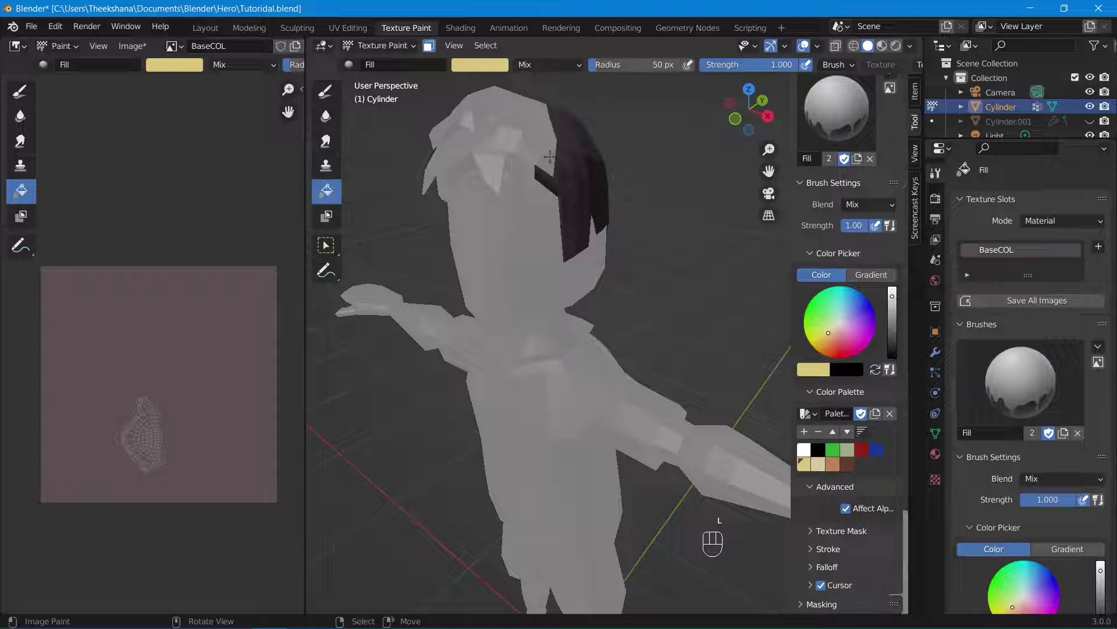
click(516, 148)
mouse_move(516, 149)
middle_down()
mouse_move(546, 199)
mouse_move(614, 216)
mouse_move(601, 377)
middle_up()
key(h)
Step: Select the linked faces of the shirt's torso and hide them
scroll(602, 377, up, 2)
key(l)
click(592, 381)
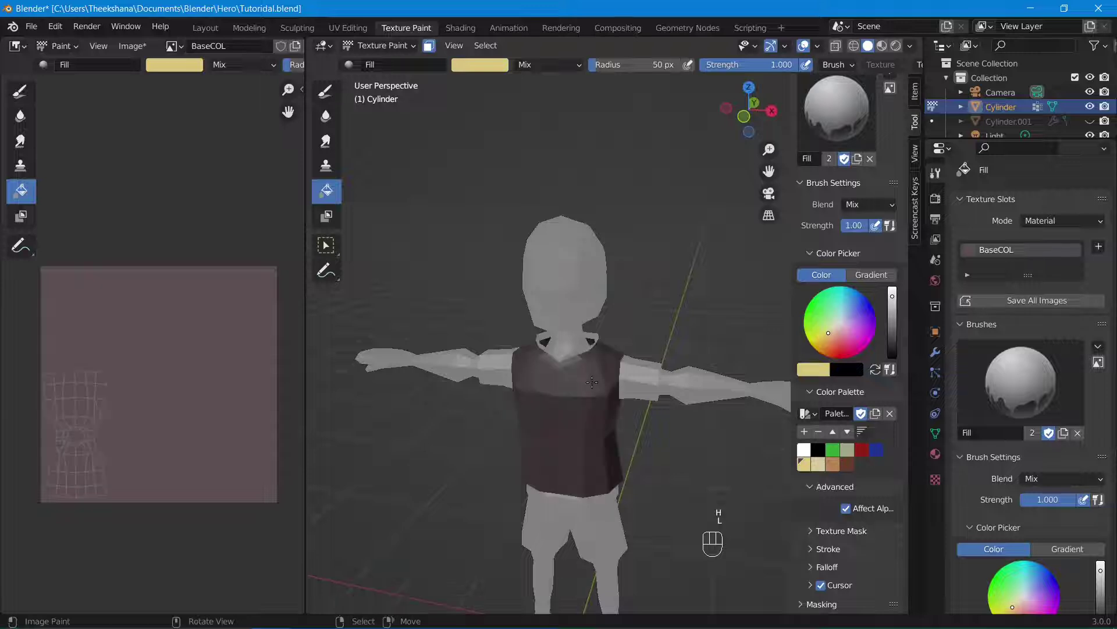
scroll(592, 382, up, 1)
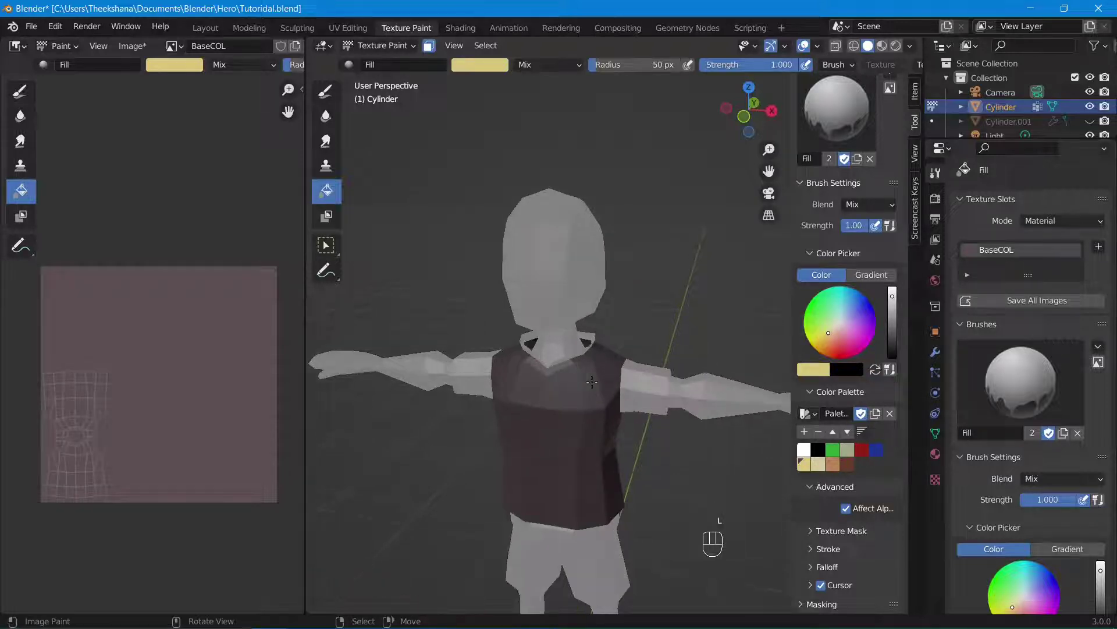
key(h)
key(h)
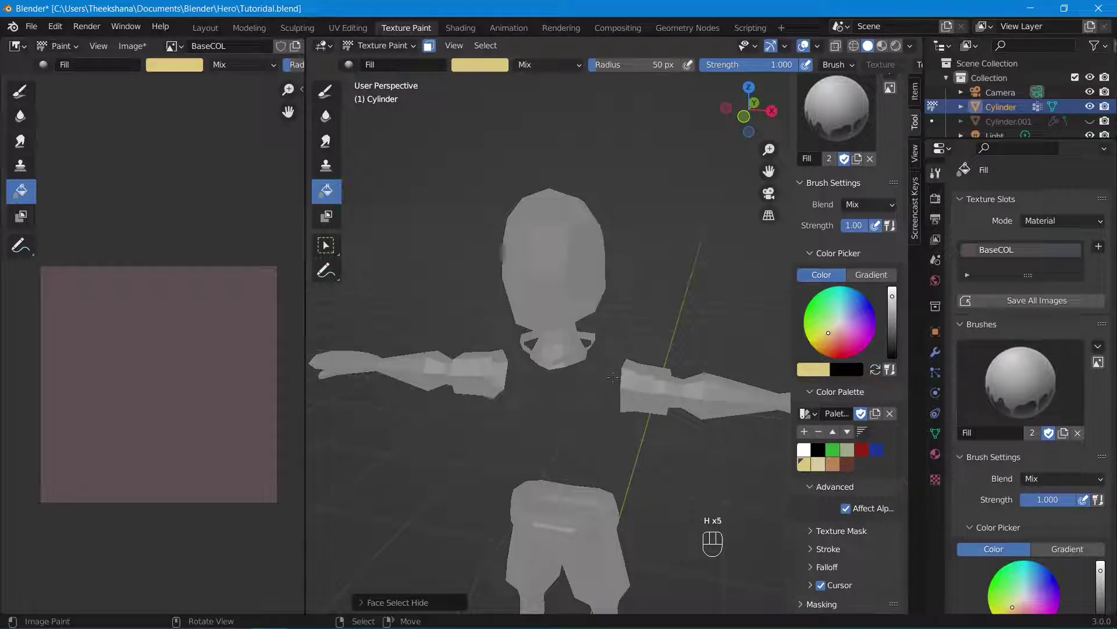
Step: Select the linked faces of the character's left sleeve and hide them
middle_drag(709, 389, 621, 443)
scroll(569, 379, up, 7)
click(579, 438)
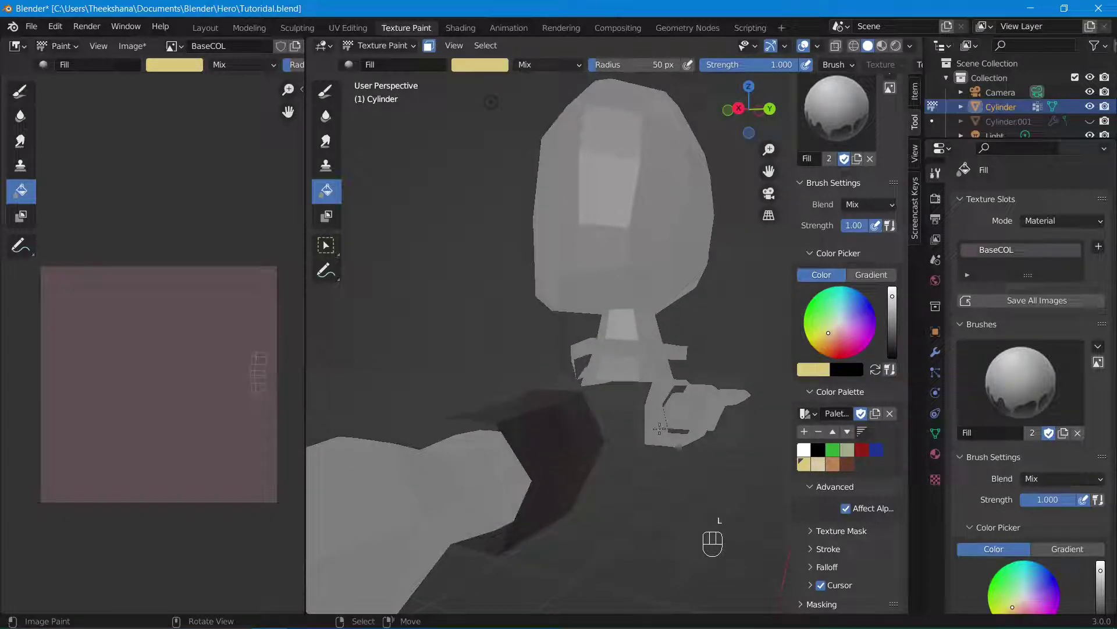
key(h)
Step: Select the linked faces of the head and neck and fill them with pale yellow
middle_drag(659, 429, 378, 216)
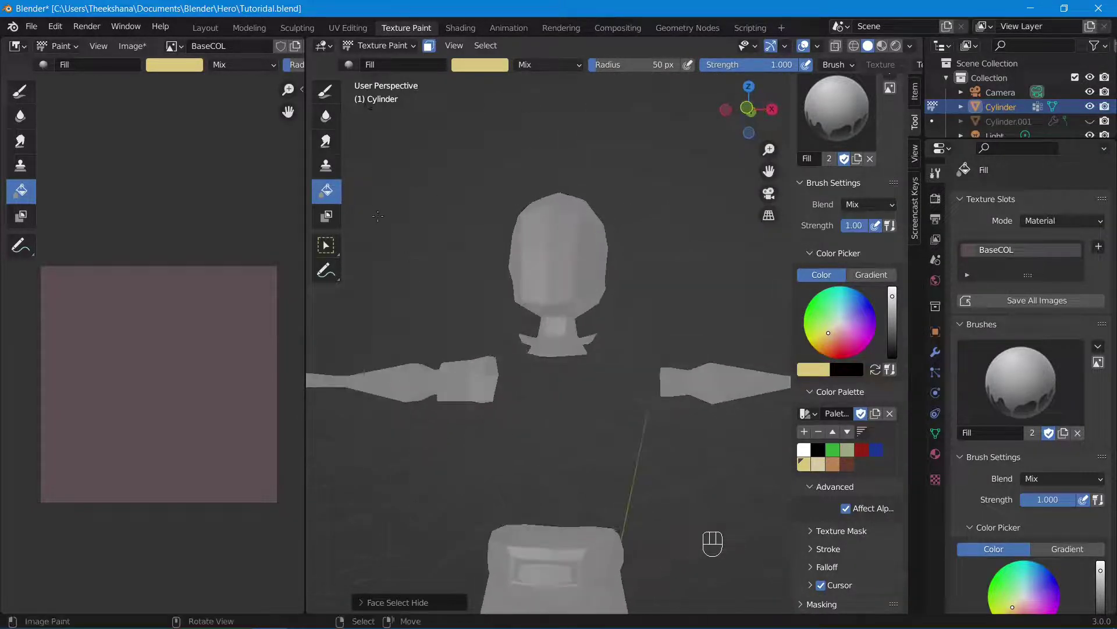
click(537, 258)
click(554, 302)
click(558, 307)
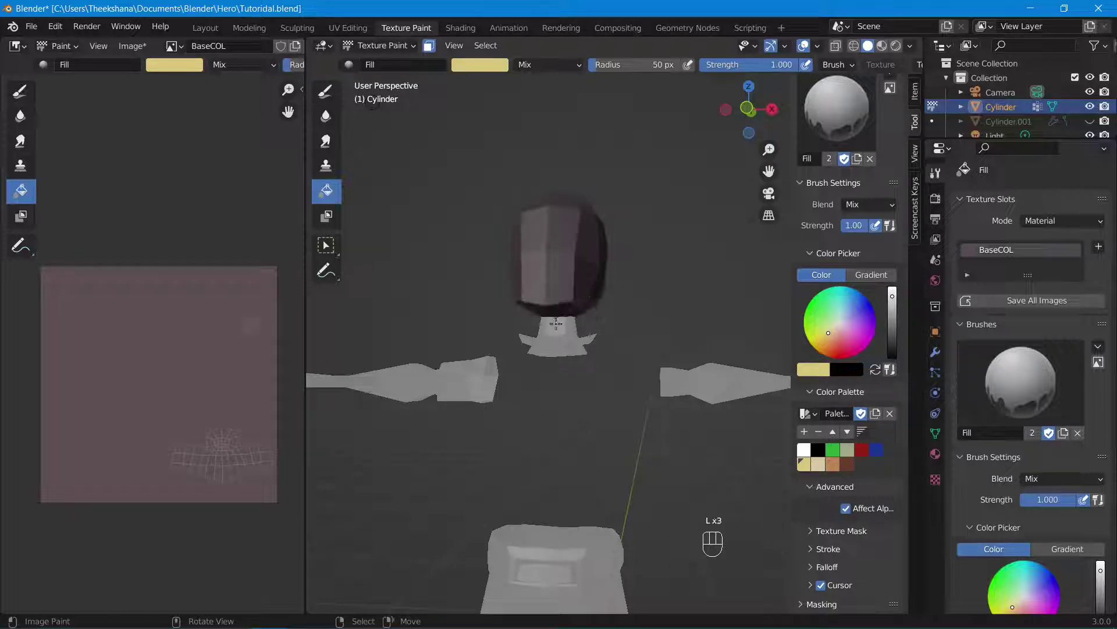
click(585, 324)
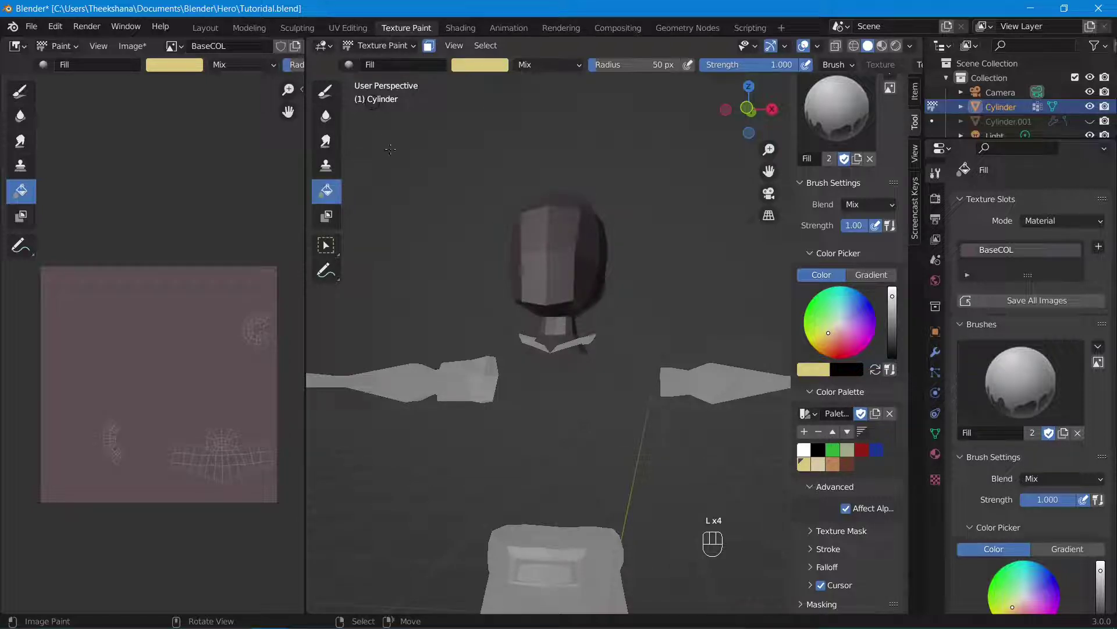
click(558, 256)
drag(599, 247, 616, 243)
Step: Select the linked faces of the character's left arm and hand and fill them with pale yellow
middle_drag(651, 227, 589, 304)
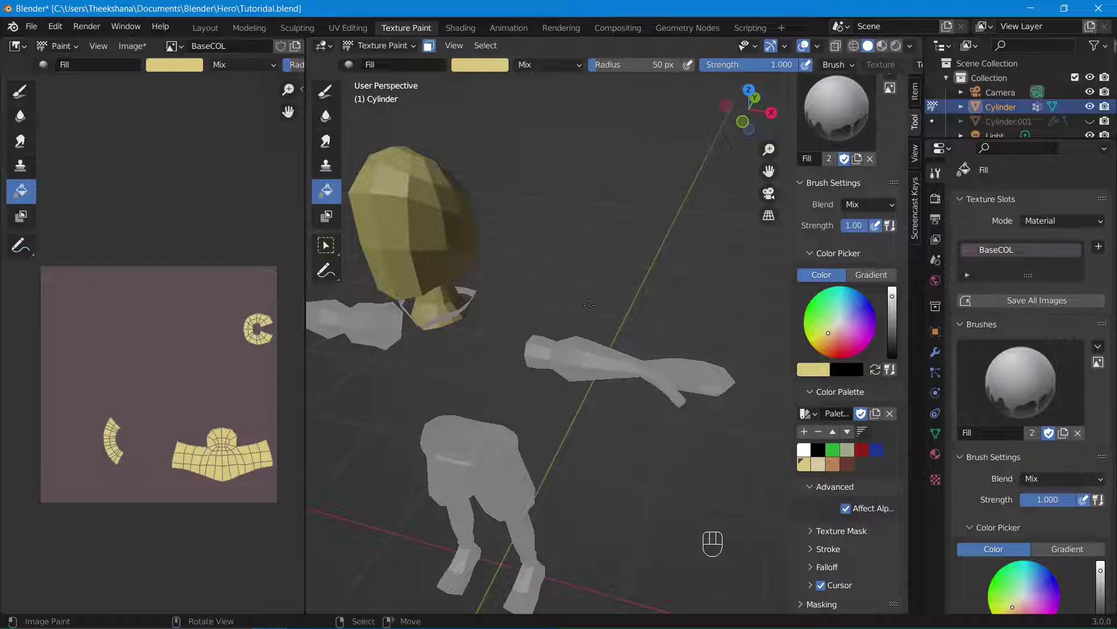
click(585, 352)
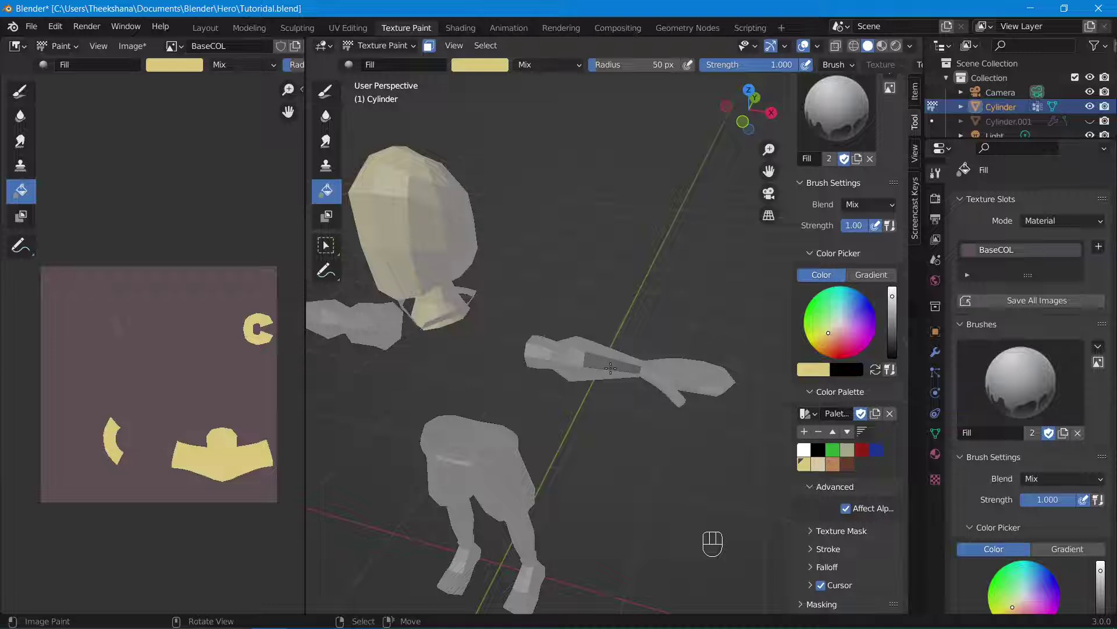
click(610, 367)
click(597, 366)
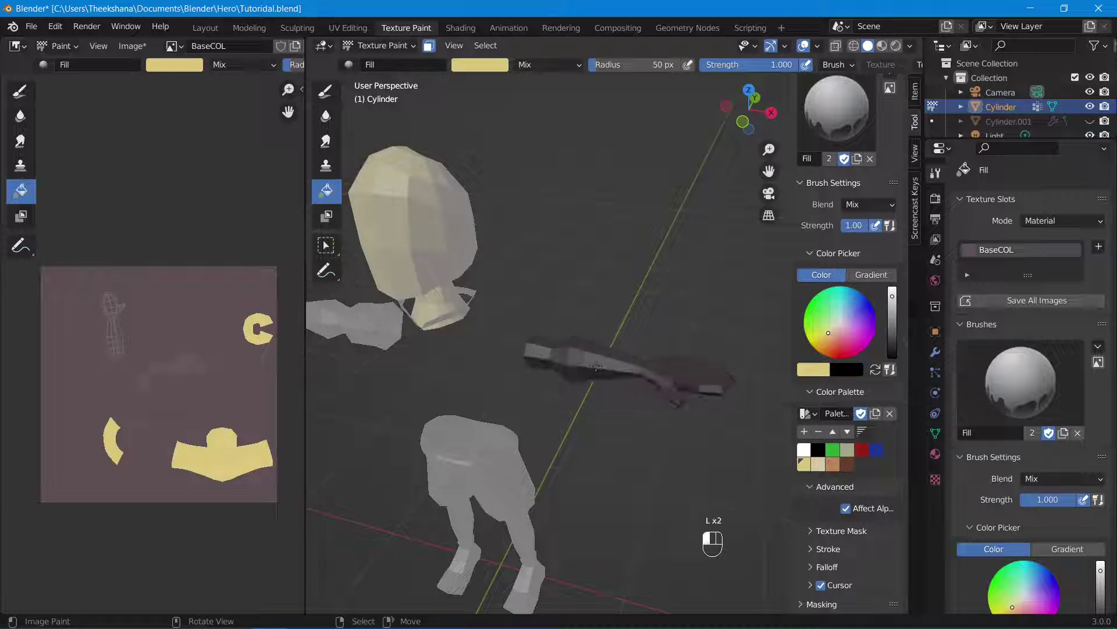
click(596, 366)
Step: Select the linked faces of the character's right arm and hand and fill them with pale yellow
middle_drag(512, 365, 608, 372)
scroll(609, 372, down, 5)
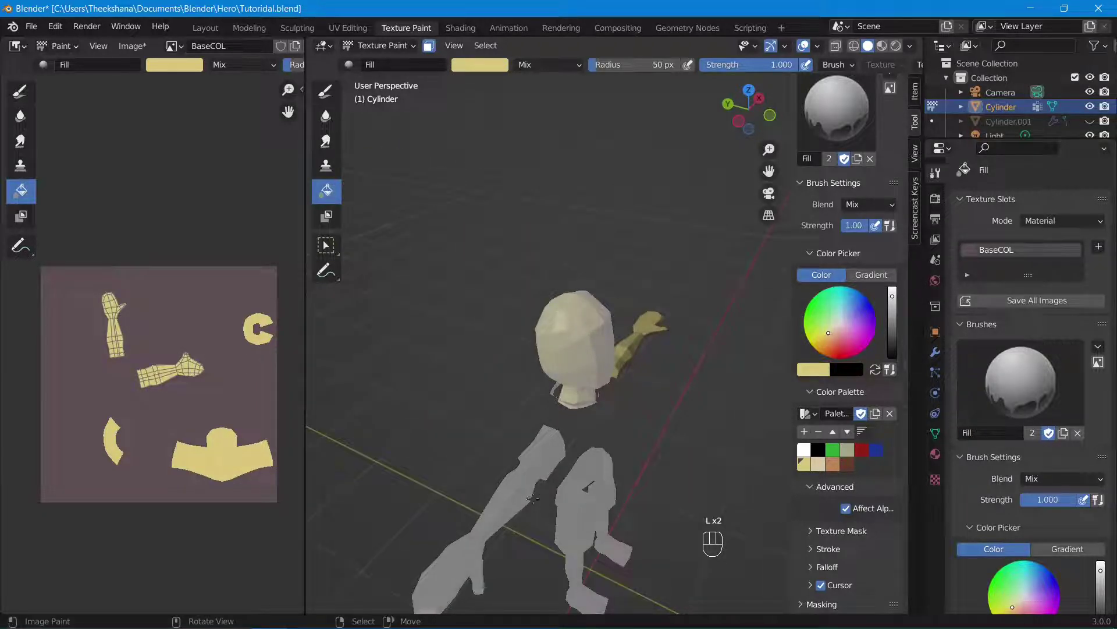
click(515, 511)
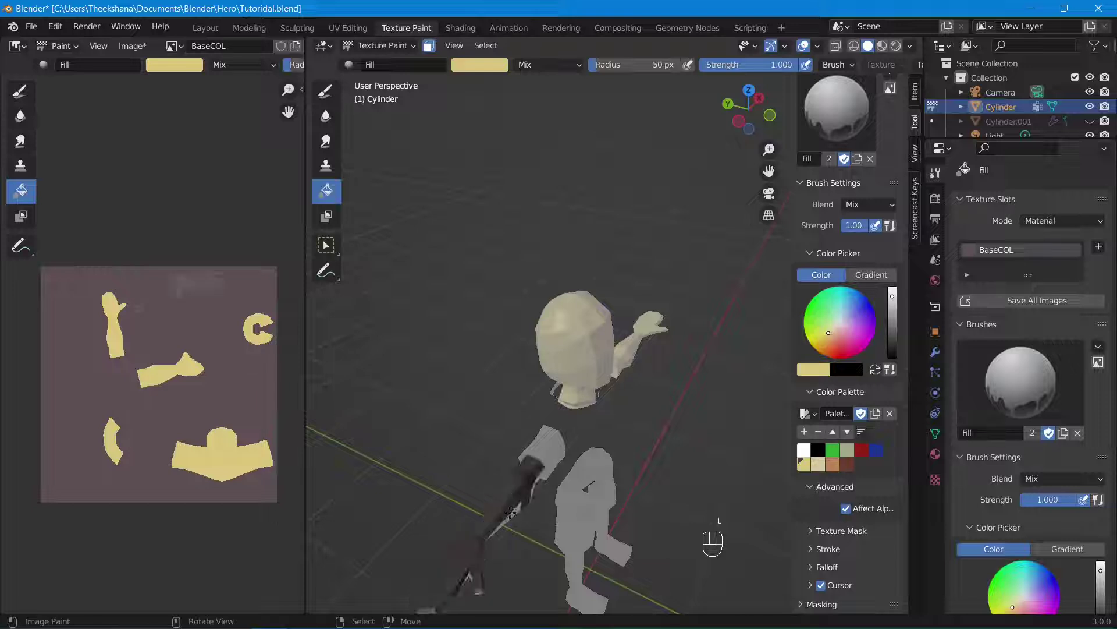
click(514, 512)
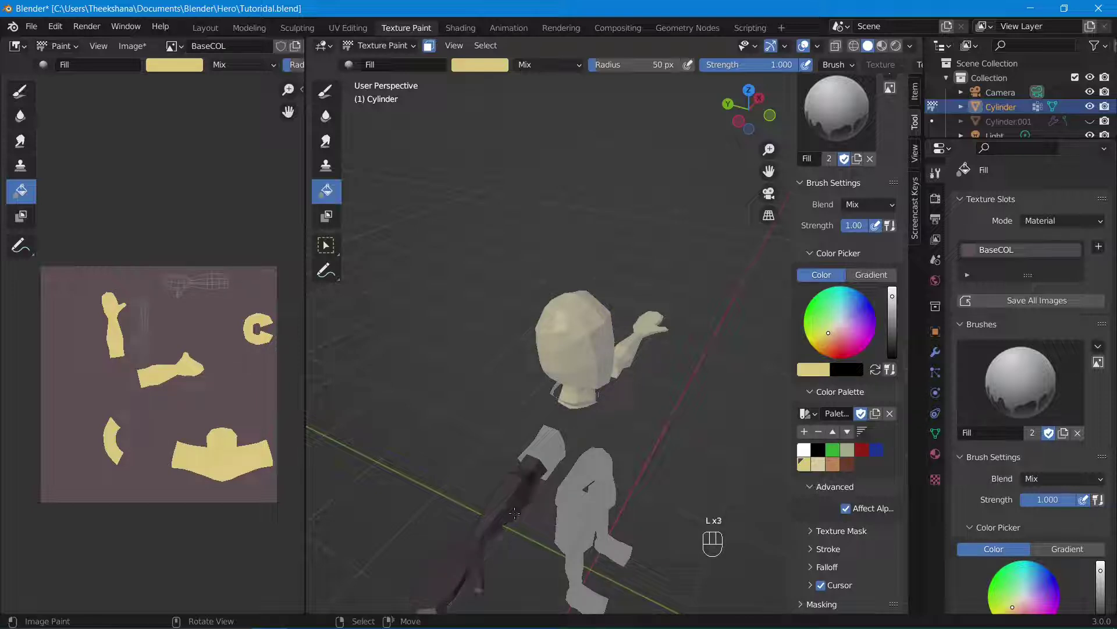
click(515, 507)
Step: Examine the shorts, legs and feet, selecting single polygons on the foot and shin
middle_drag(693, 506, 641, 342)
scroll(641, 343, up, 5)
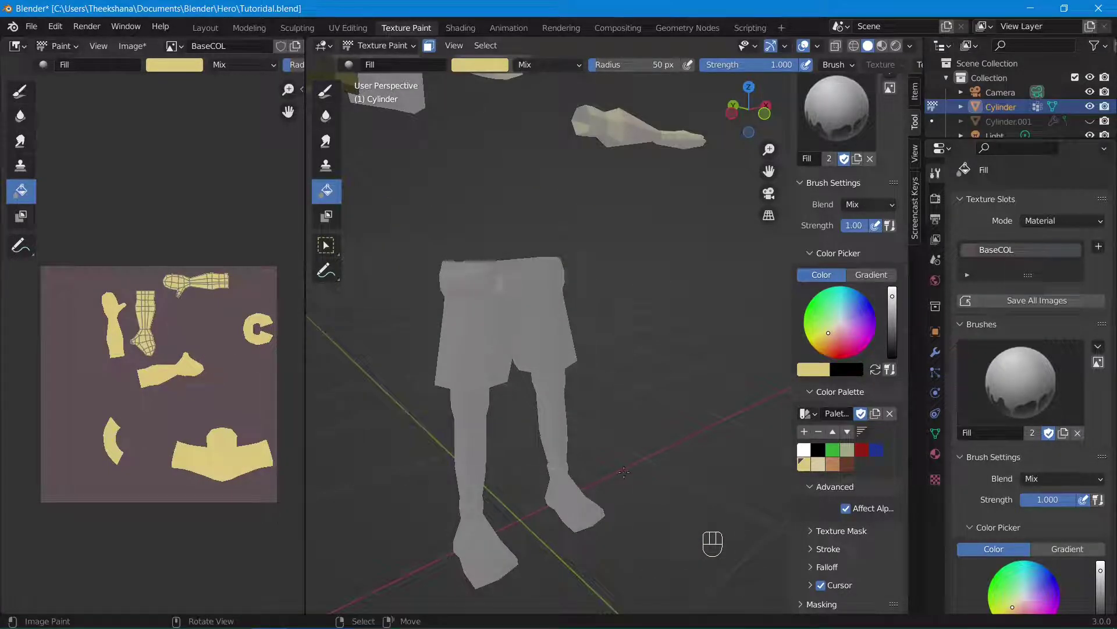
middle_drag(701, 331, 627, 301)
scroll(627, 301, up, 3)
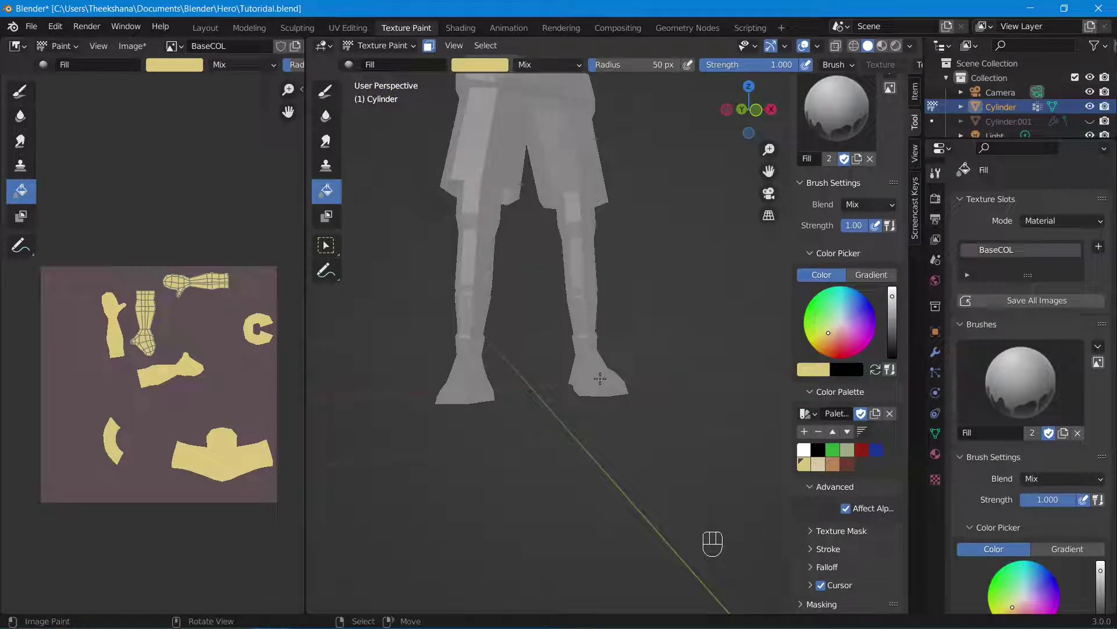
click(601, 379)
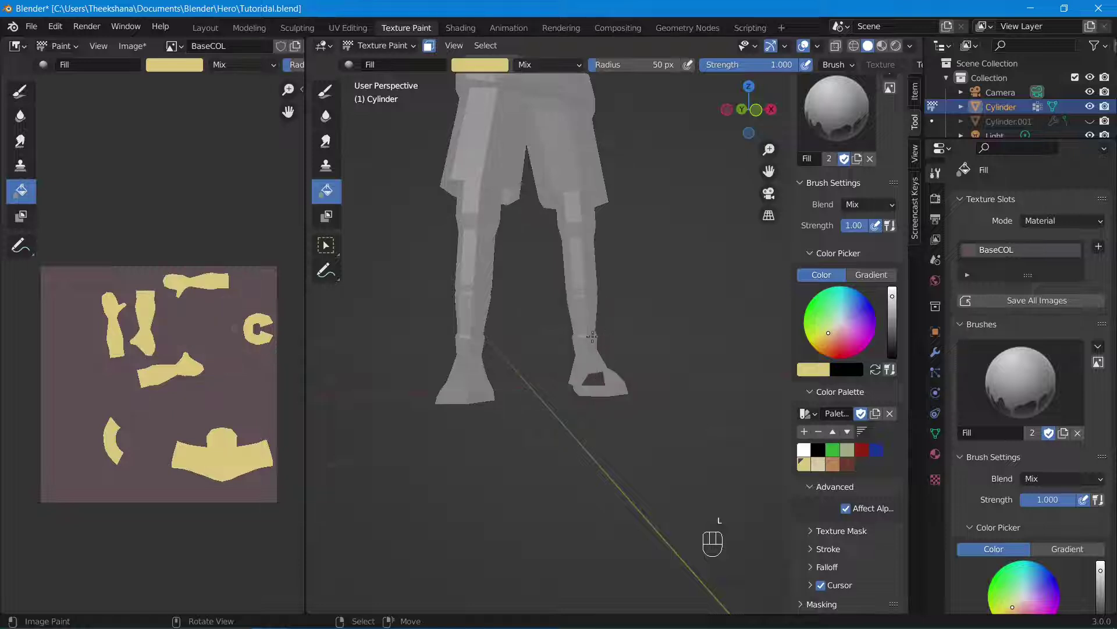
scroll(592, 336, up, 4)
click(554, 310)
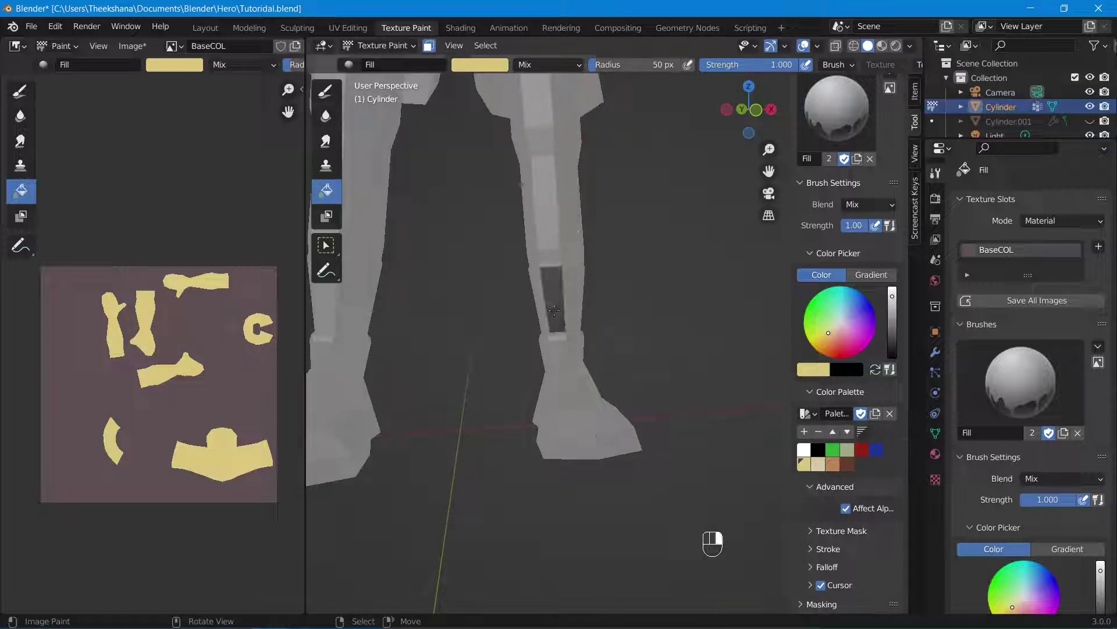
scroll(600, 281, down, 4)
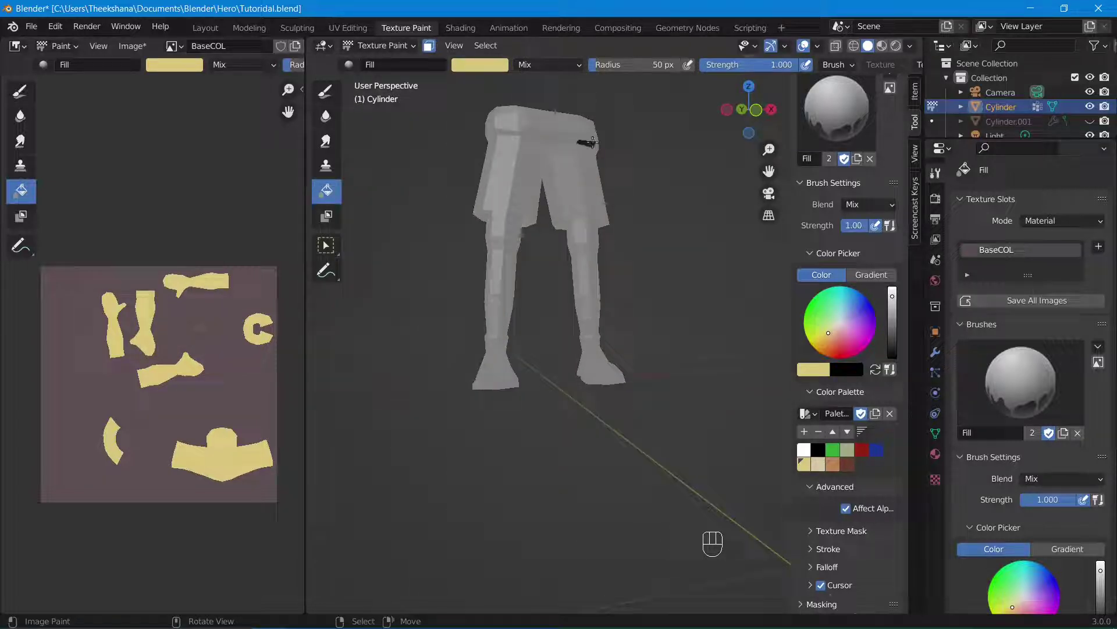
Step: Reveal all hidden faces and turn off the face selection mask to check the painted skin
key(alt+h)
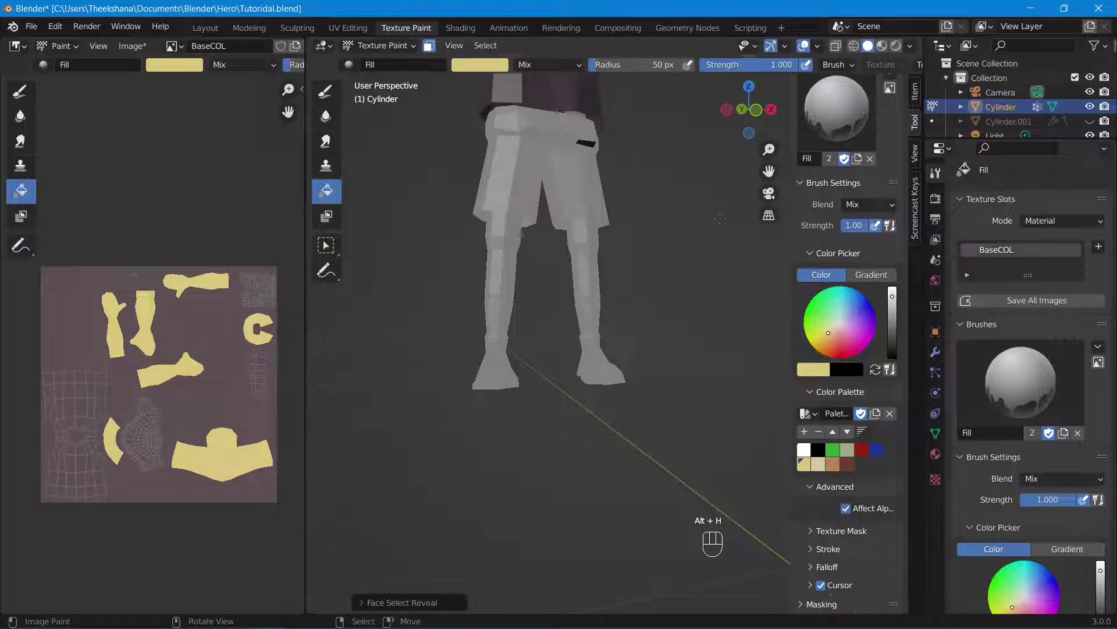
shift+middle_drag(720, 218, 582, 331)
shift+middle_drag(582, 332, 575, 449)
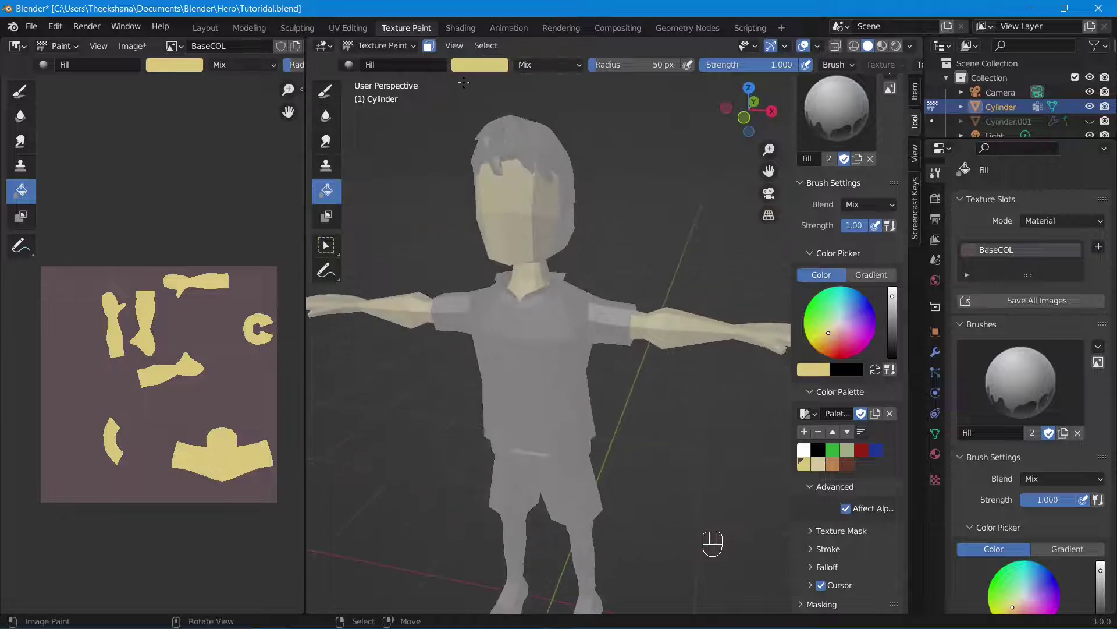
click(429, 50)
mouse_move(611, 273)
middle_down()
mouse_move(778, 278)
mouse_move(757, 218)
mouse_move(634, 279)
middle_up()
scroll(611, 233, up, 6)
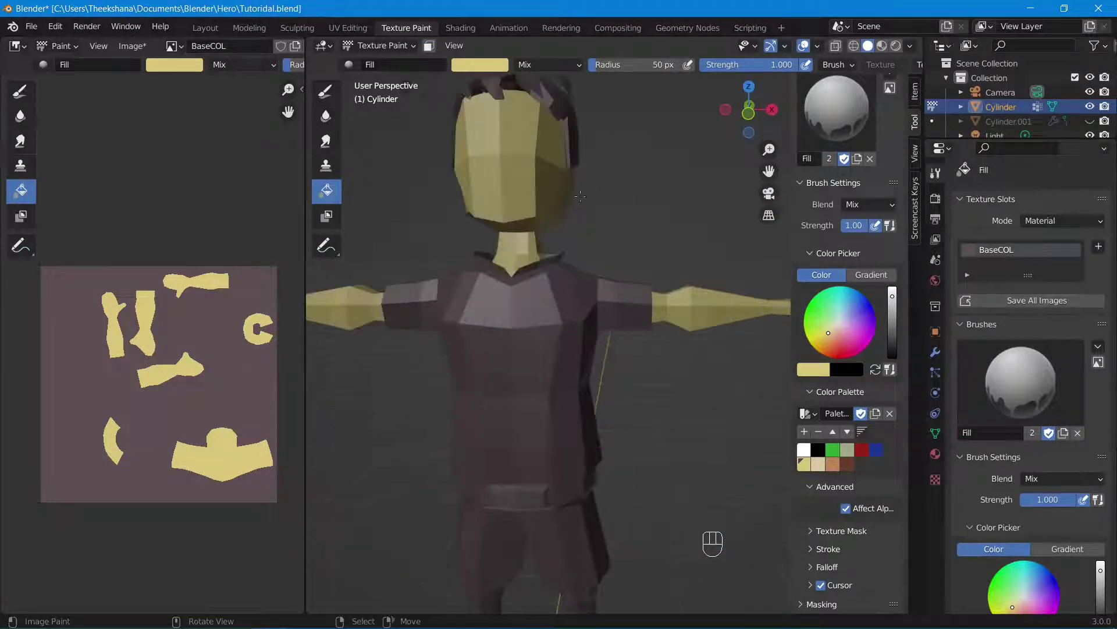
shift+middle_drag(589, 175, 593, 254)
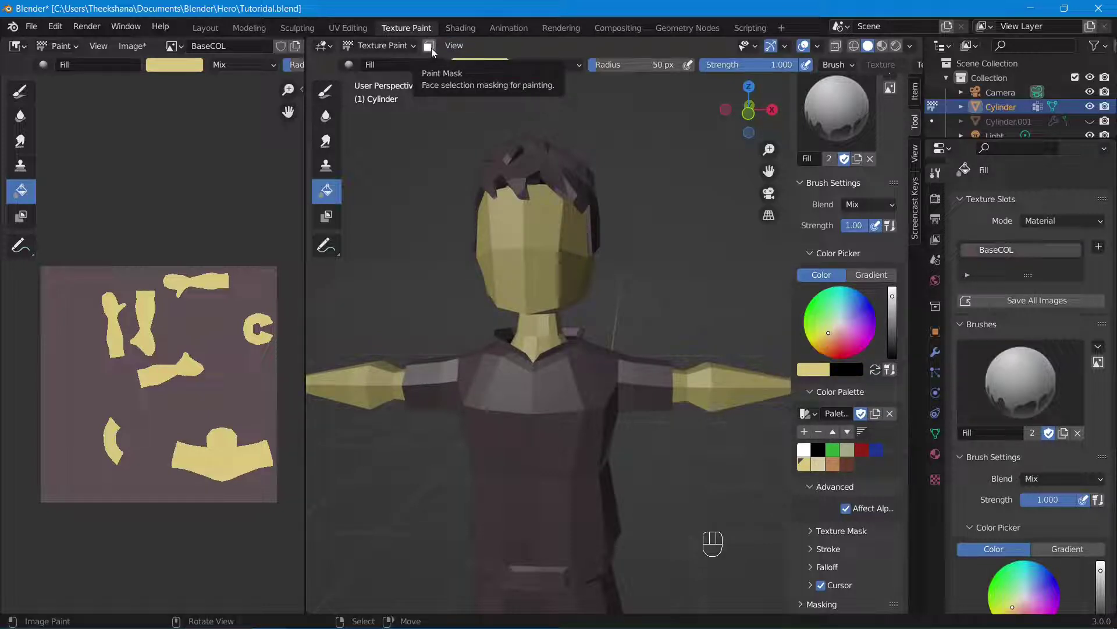
mouse_move(582, 186)
middle_down()
mouse_move(588, 215)
mouse_move(570, 245)
mouse_move(580, 256)
mouse_move(577, 233)
middle_up()
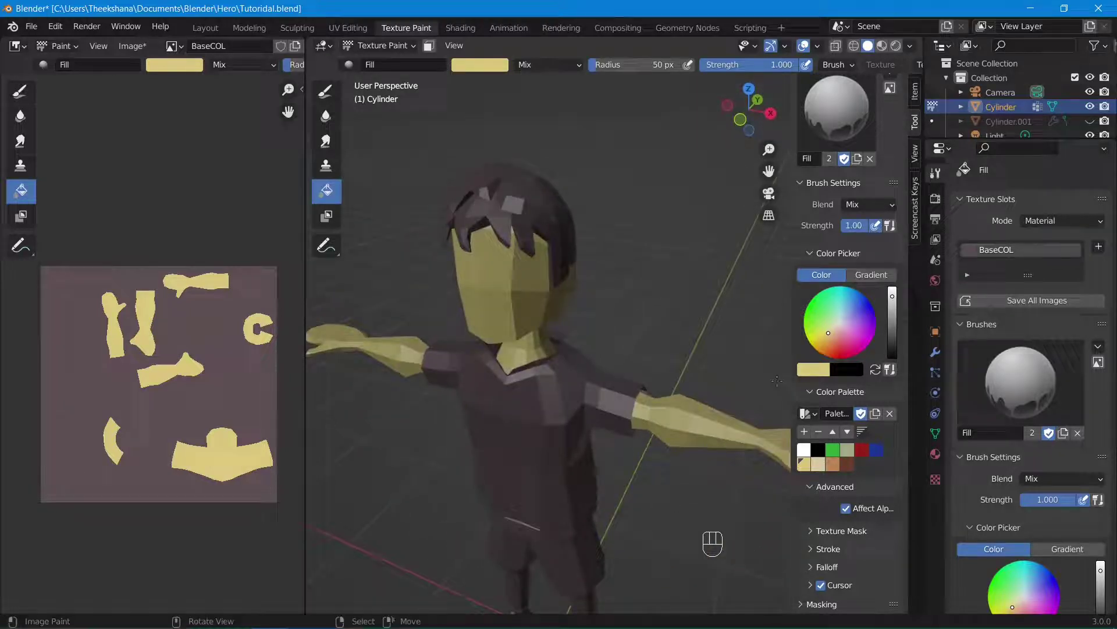
Step: Set a near-black fill colour based on the black swatch and mask the linked hair faces
click(818, 450)
drag(892, 335, 892, 347)
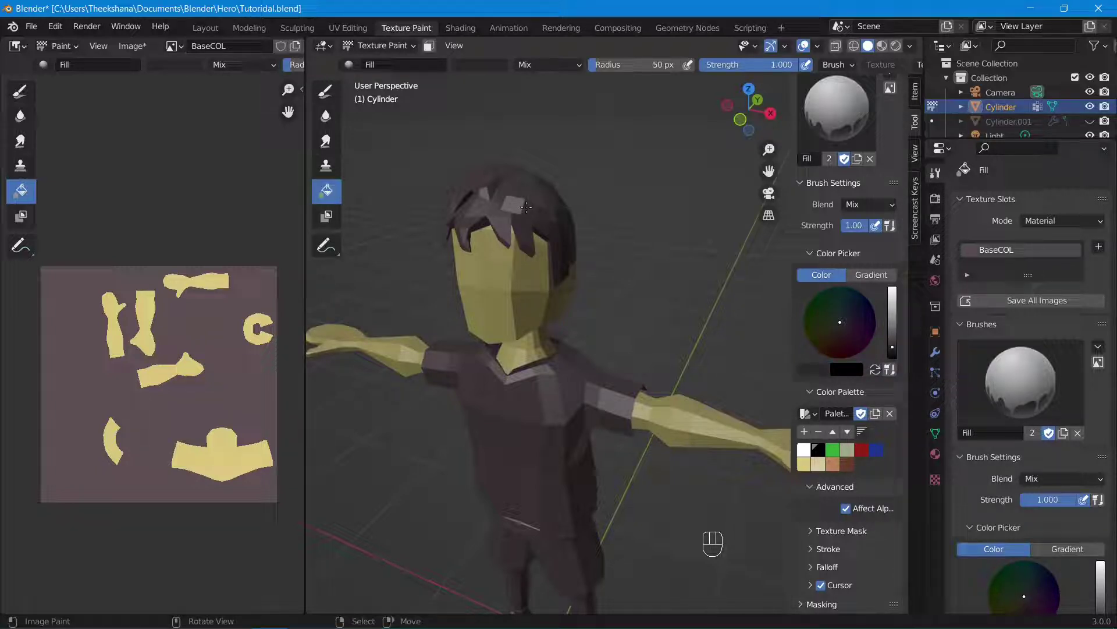
middle_drag(526, 206, 559, 175)
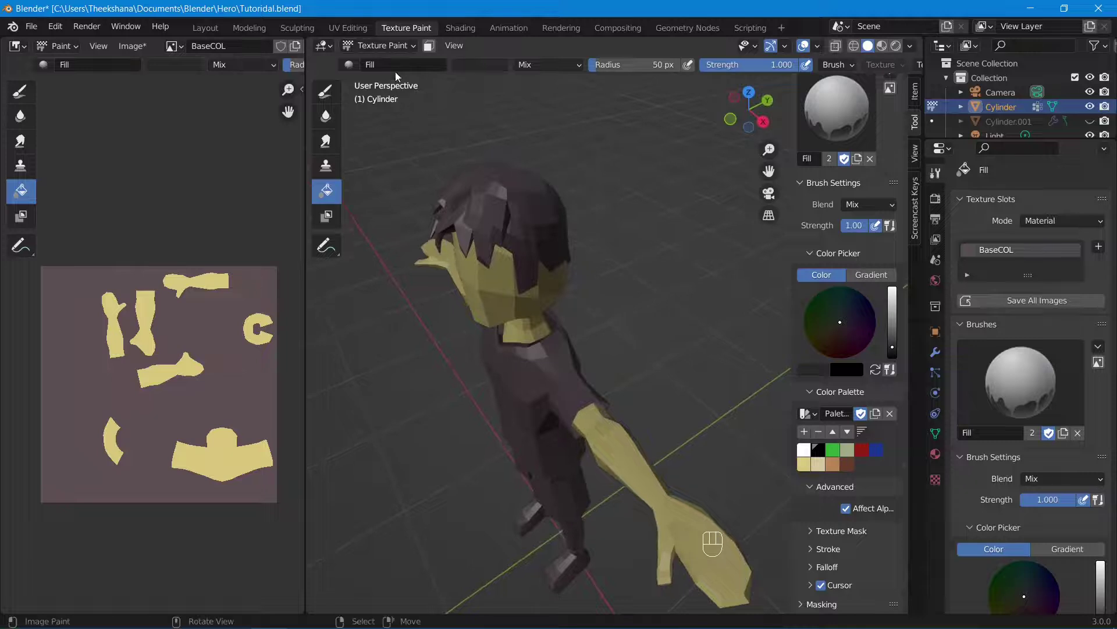
click(429, 46)
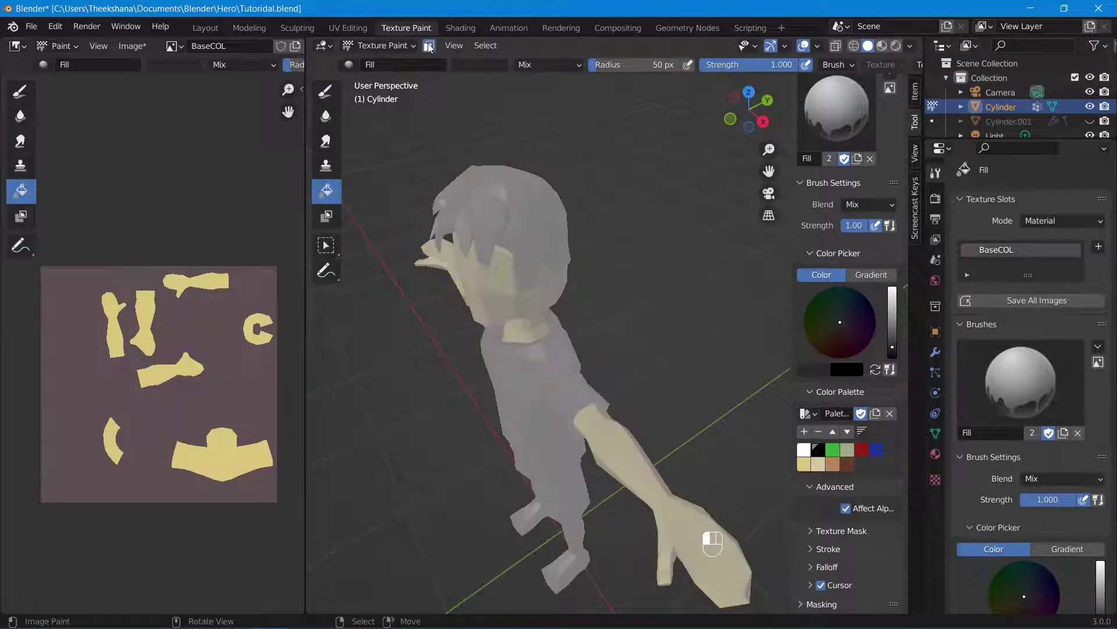
click(529, 215)
key(l)
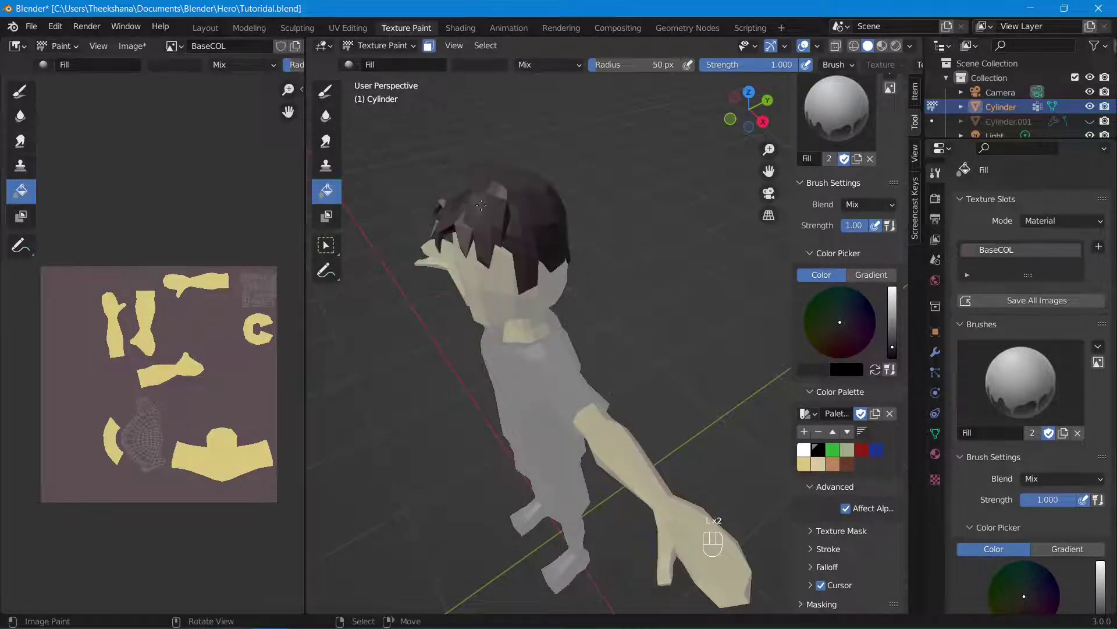
Step: Fill the masked hair faces with the near-black colour and deselect all faces
mouse_move(669, 240)
middle_down()
mouse_move(809, 203)
mouse_move(742, 189)
mouse_move(660, 224)
middle_up()
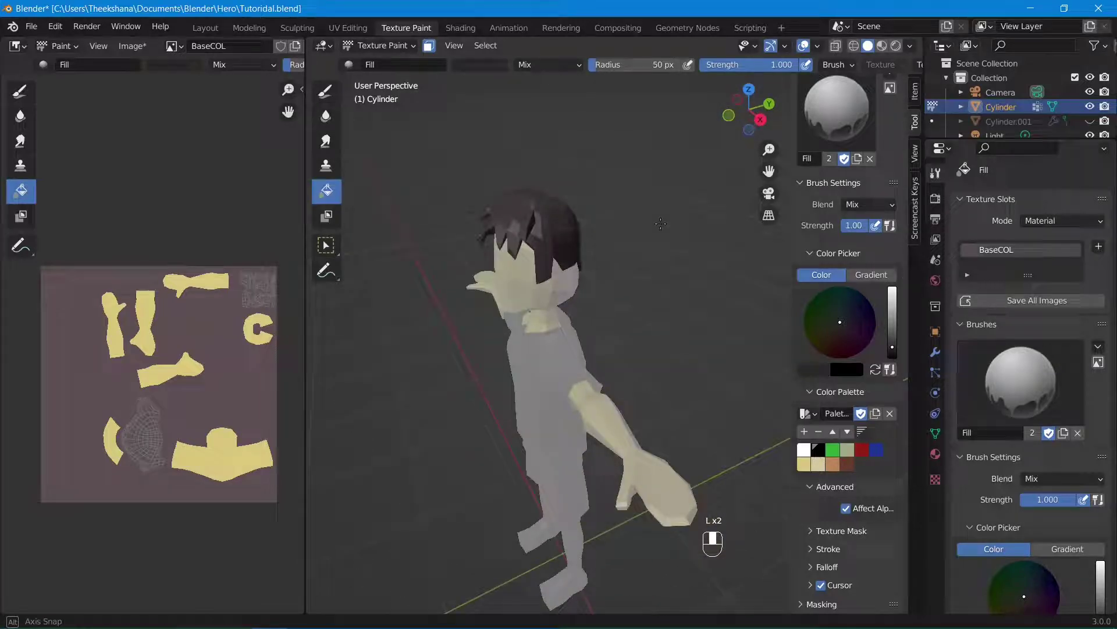
click(548, 216)
middle_drag(548, 216, 640, 249)
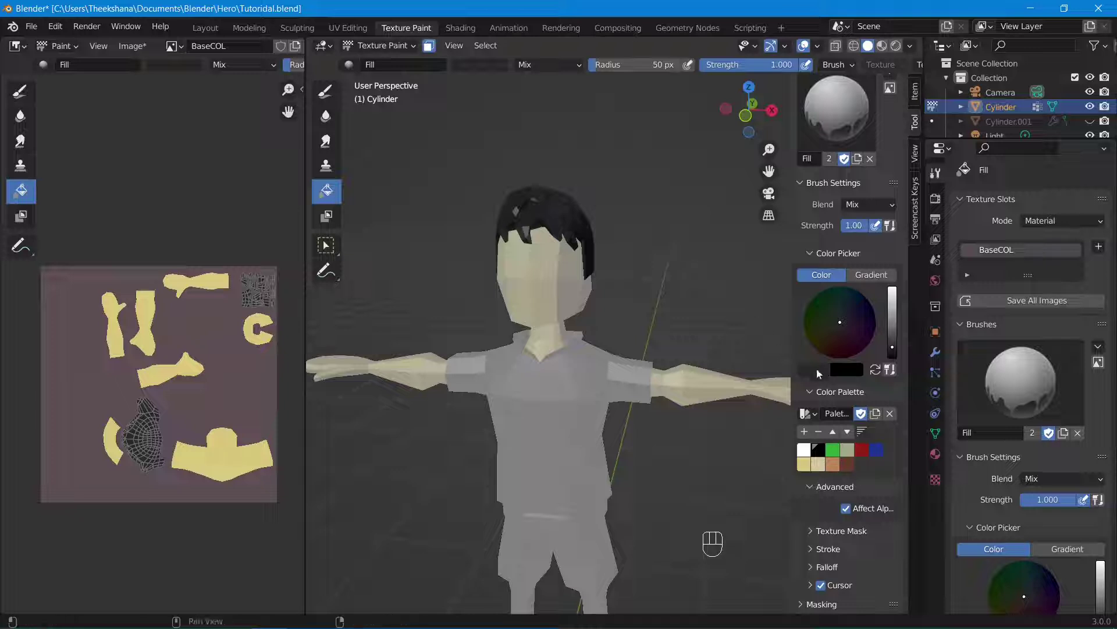
key(alt+a)
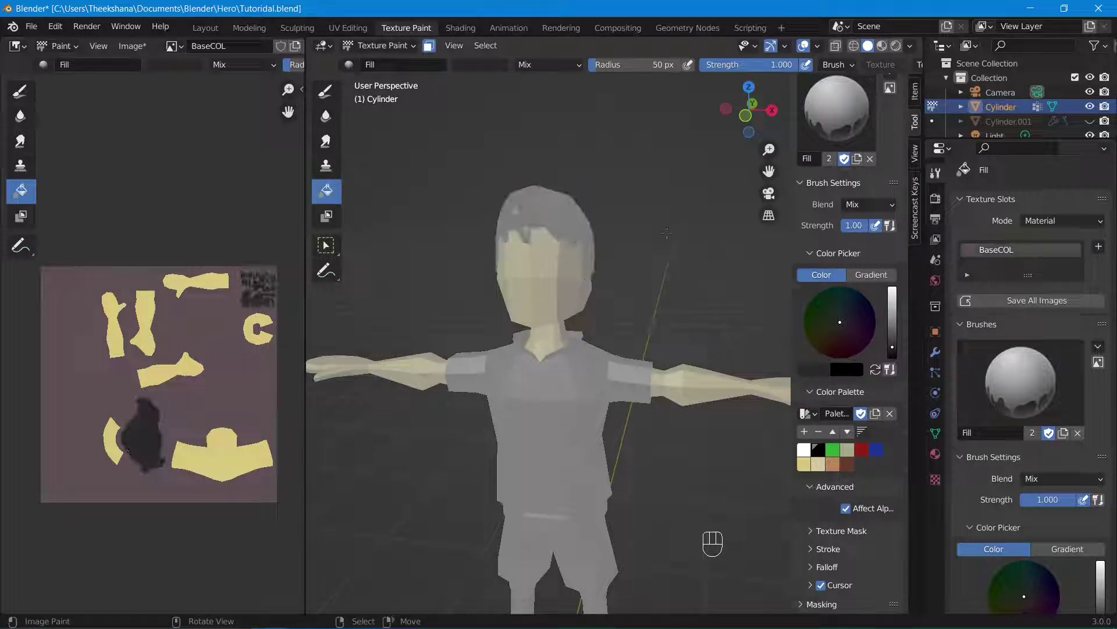
Step: Turn the face selection mask off to check the painted hair and skin, and turn it back on
click(429, 46)
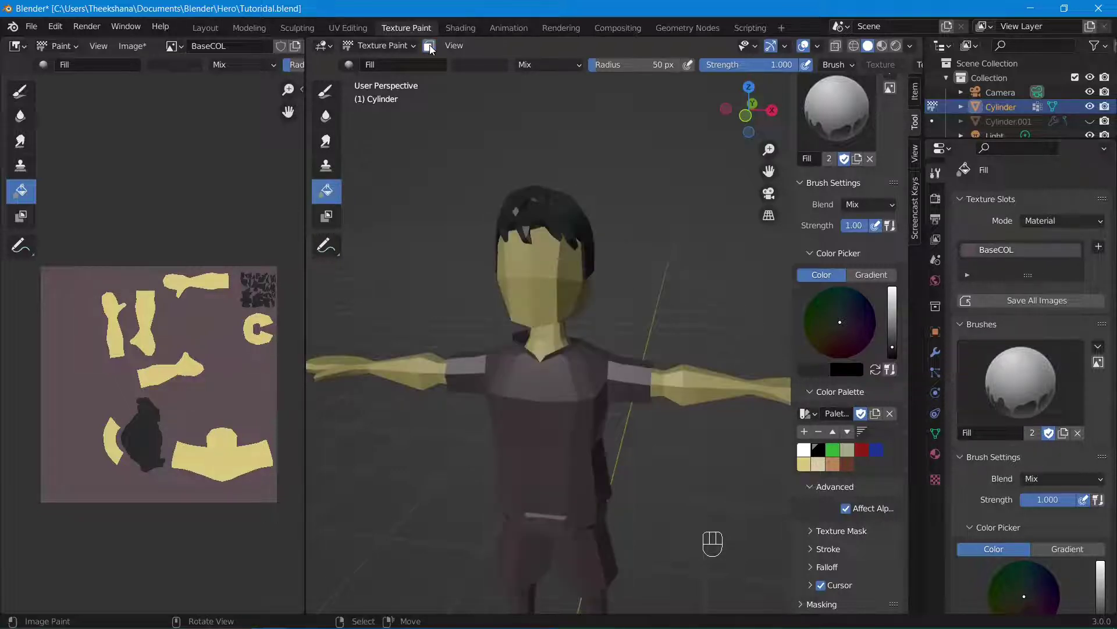
scroll(633, 310, down, 2)
scroll(640, 370, up, 5)
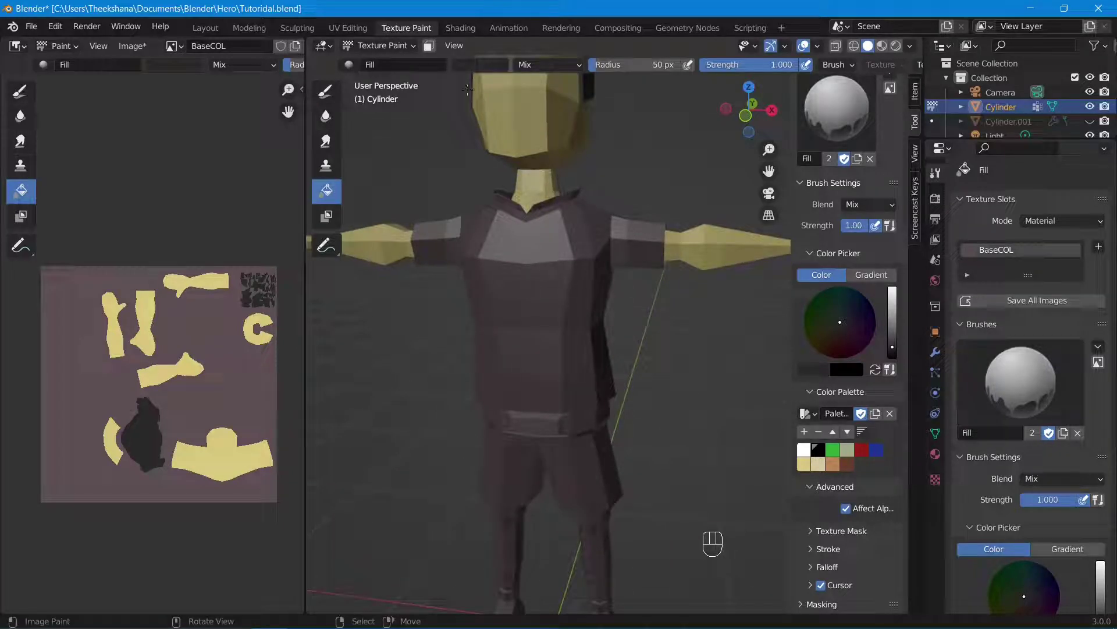
click(429, 46)
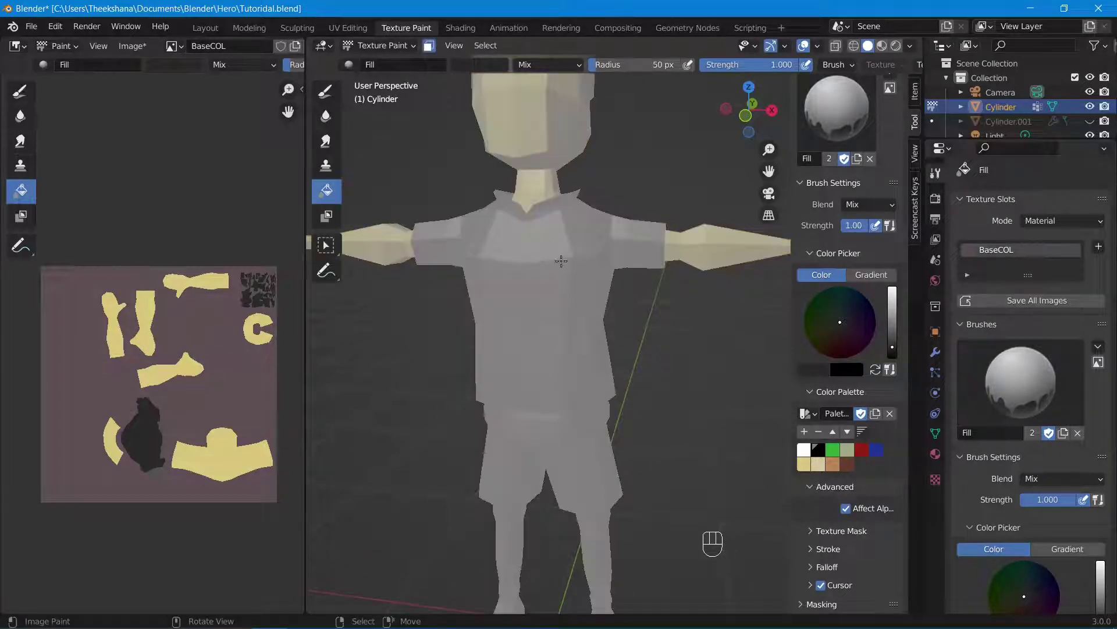
Step: Mask the linked faces of the shirt body and both sleeves and fill them with the dark red palette colour
key(l)
key(l)
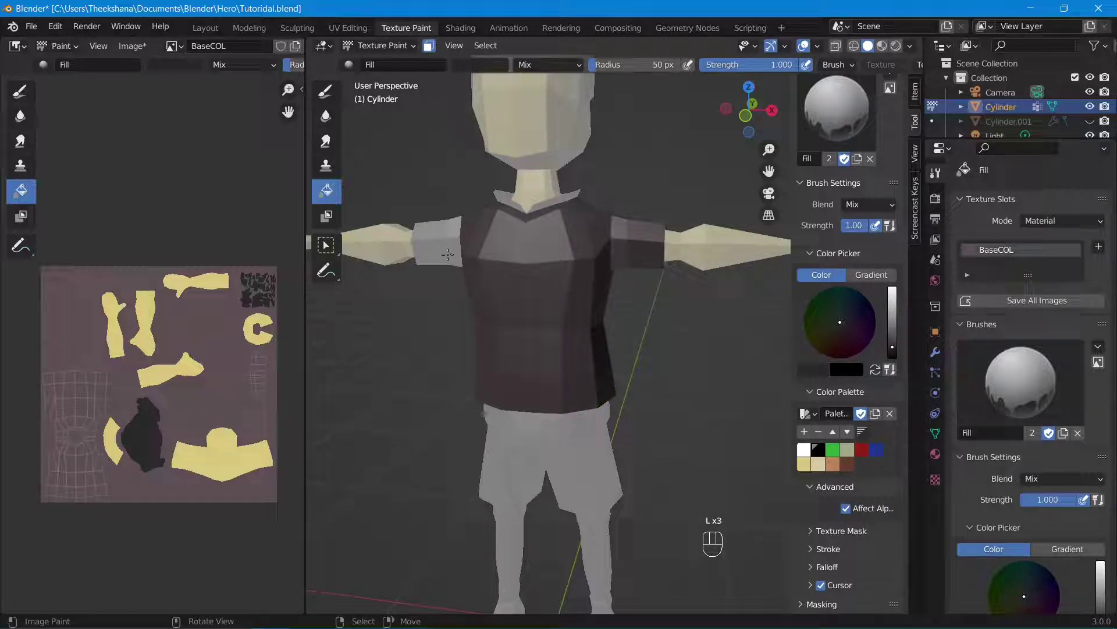
key(l)
click(862, 449)
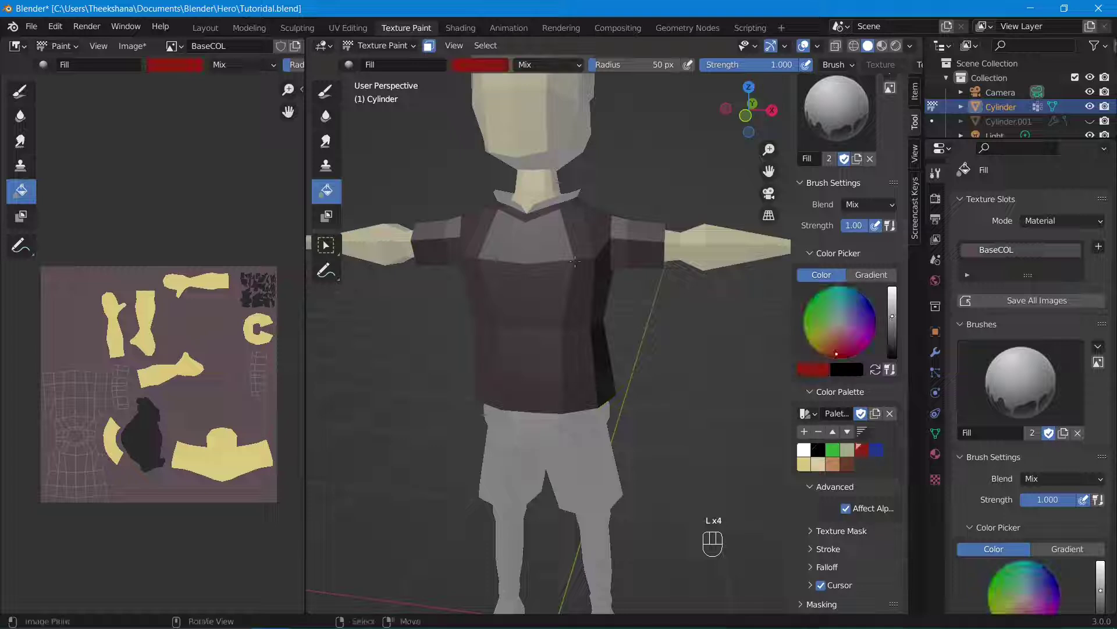
click(592, 266)
Step: Mask the linked faces of the shirt collar and fill them with the green palette colour
mouse_move(592, 266)
middle_down()
mouse_move(596, 277)
mouse_move(563, 212)
middle_up()
right_click(563, 187)
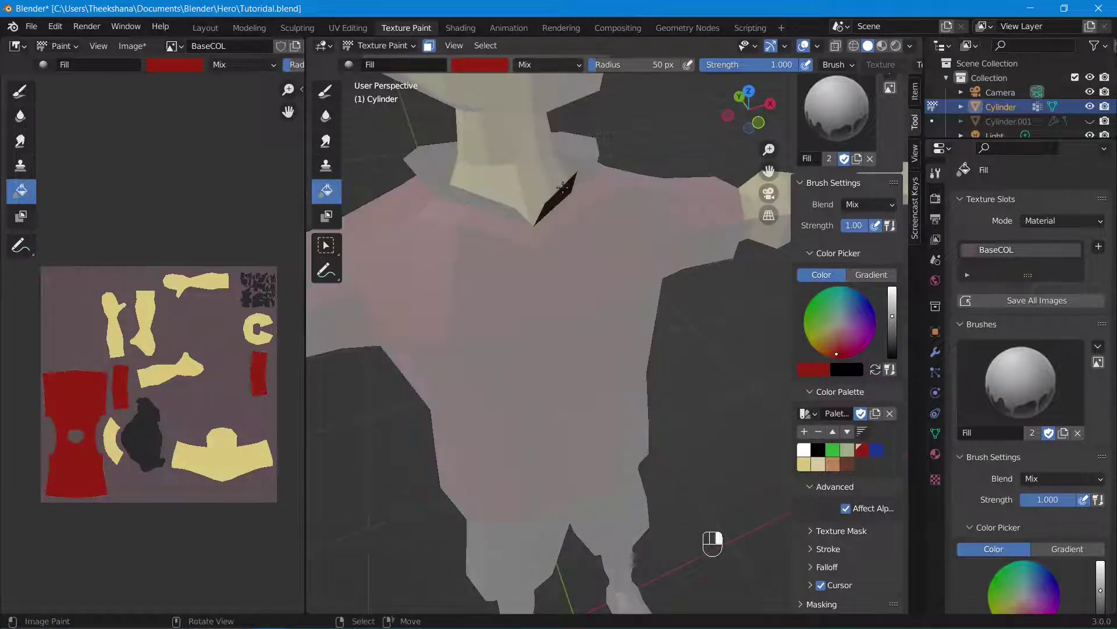
key(l)
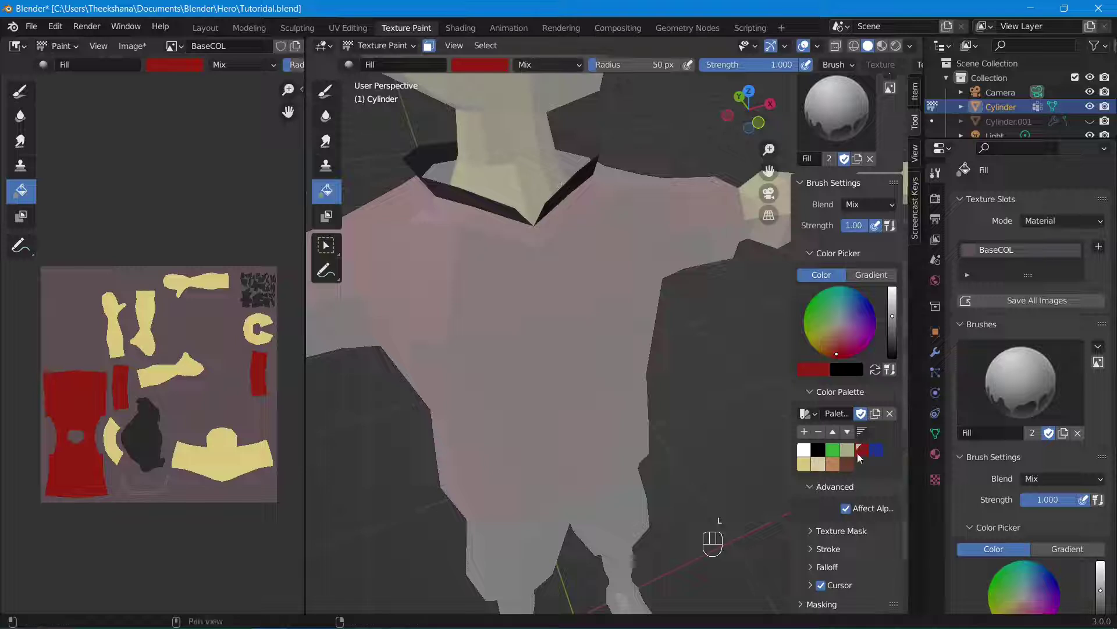
click(833, 450)
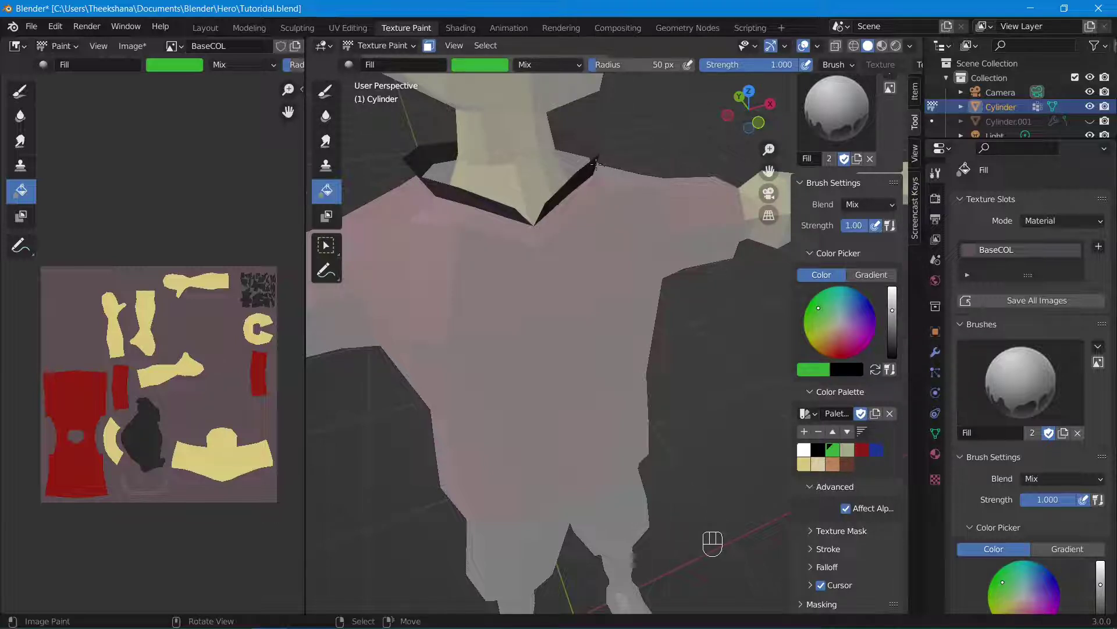
click(595, 164)
Step: Mask the linked faces of both shorts legs and fill them with the blue palette colour
scroll(640, 192, down, 5)
middle_drag(670, 210, 638, 365)
click(579, 458)
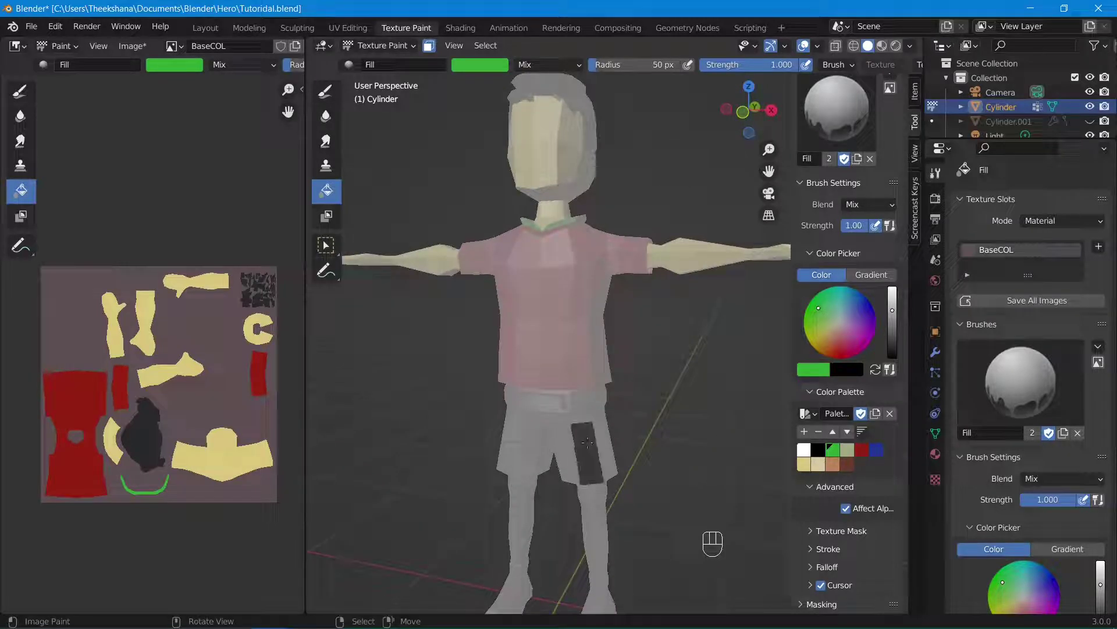
click(532, 449)
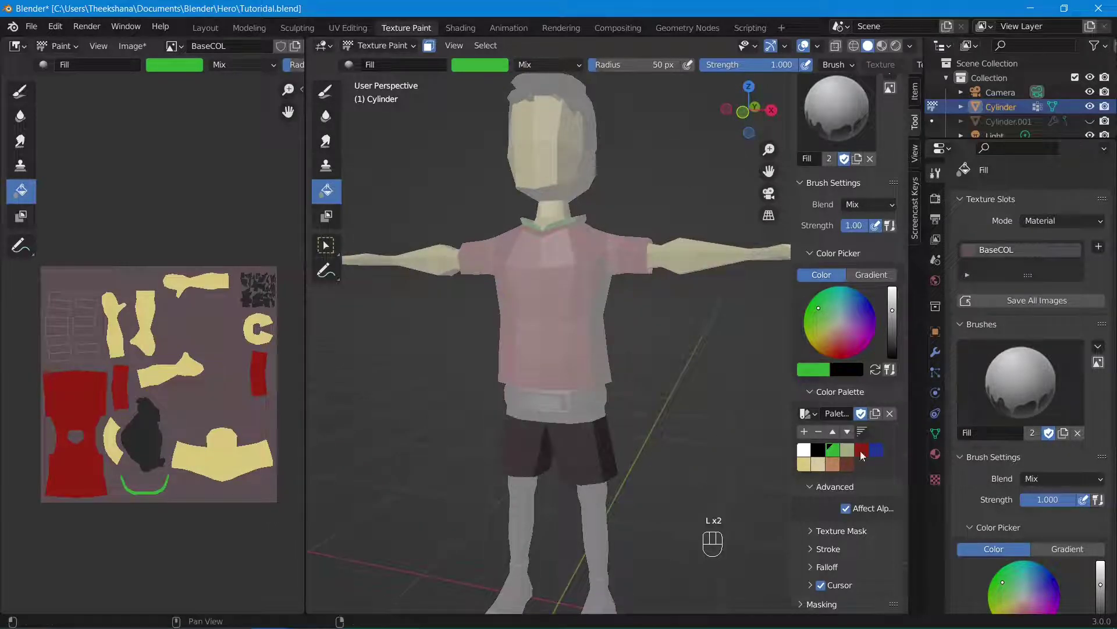
click(877, 449)
click(593, 444)
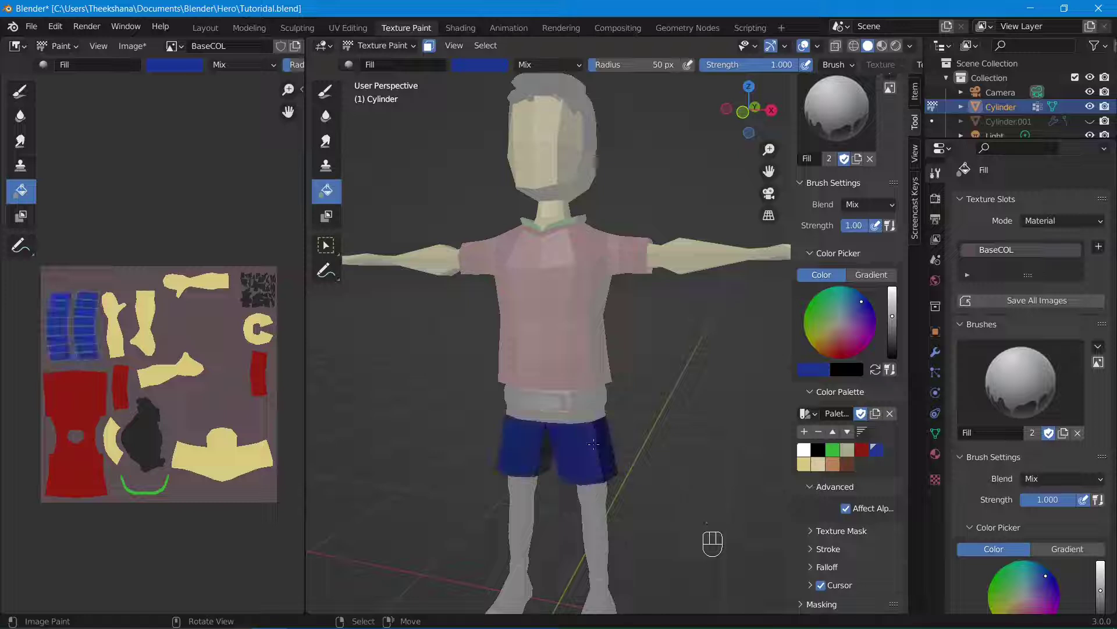
Step: Select one face of the waist strip directly above the shorts, try a linked selection from it and undo that
scroll(622, 433, up, 5)
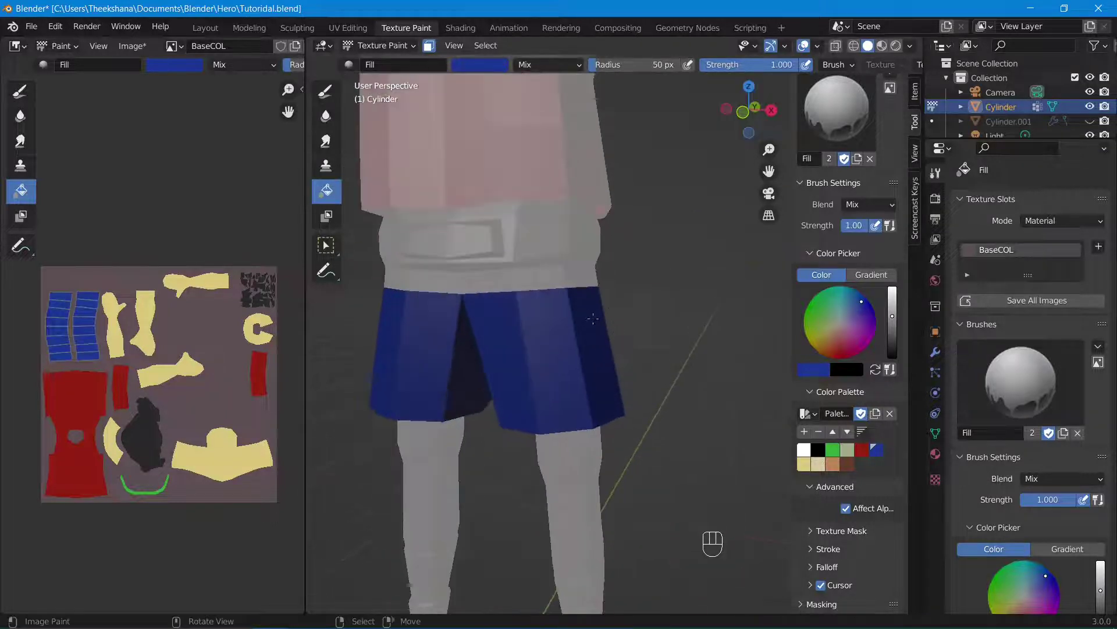
click(535, 284)
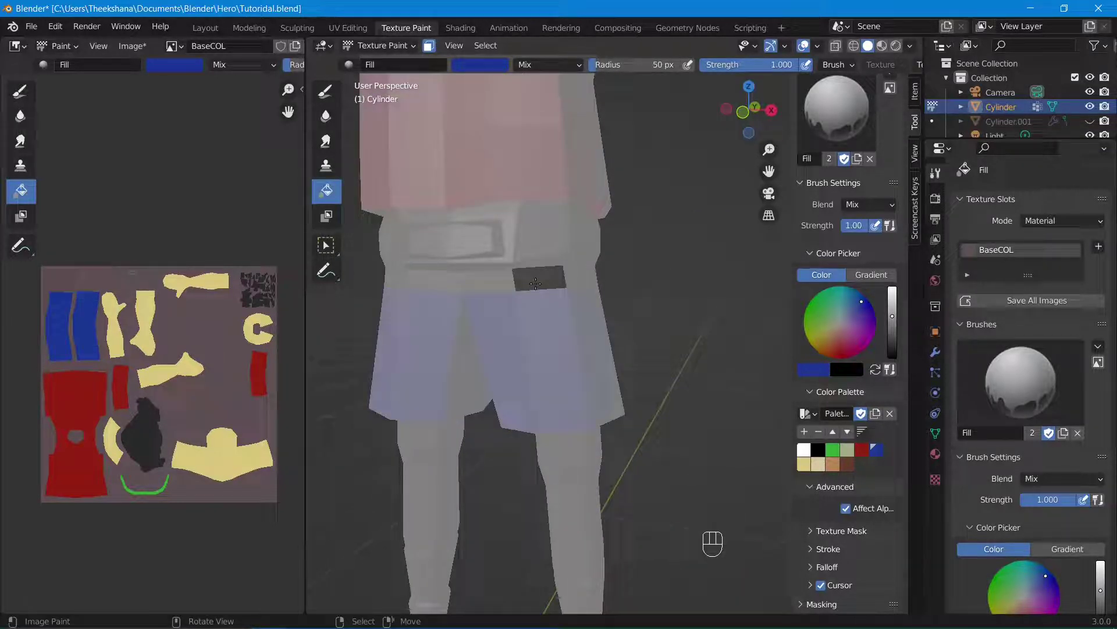
click(536, 283)
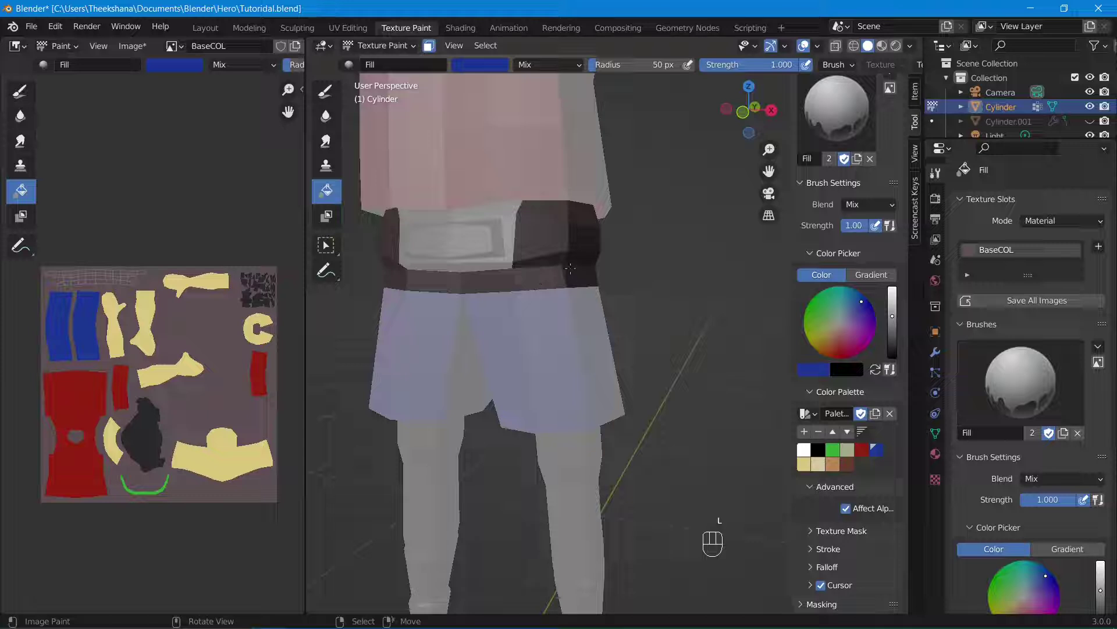
key(ctrl+z)
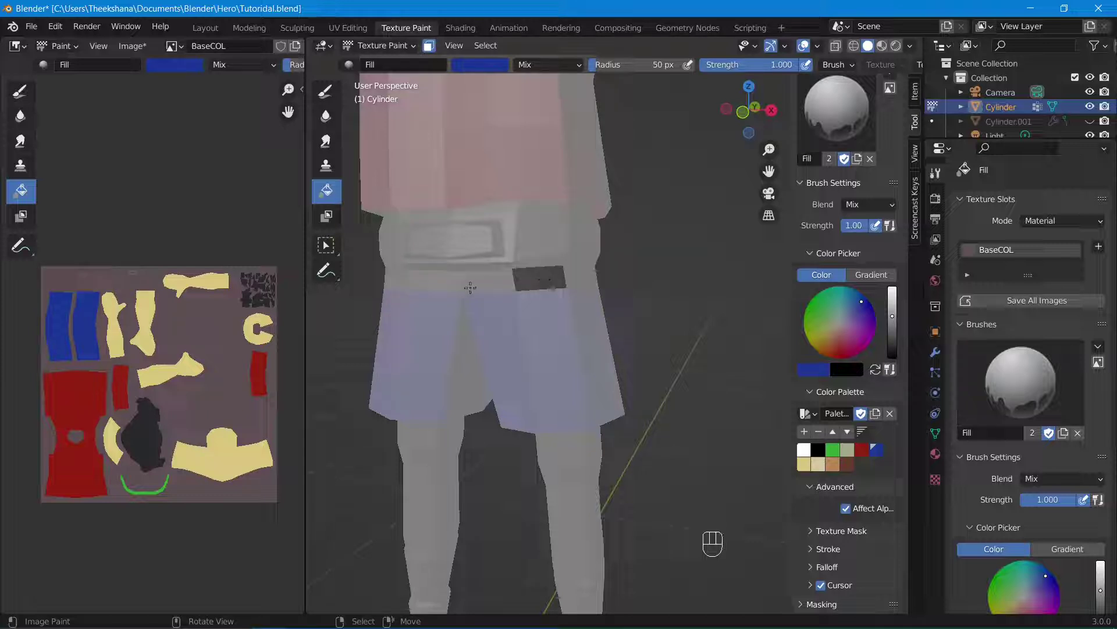
Step: Extend the face selection along the strip between belt and shorts, across the front and around the character's left hip
middle_drag(522, 283, 497, 297)
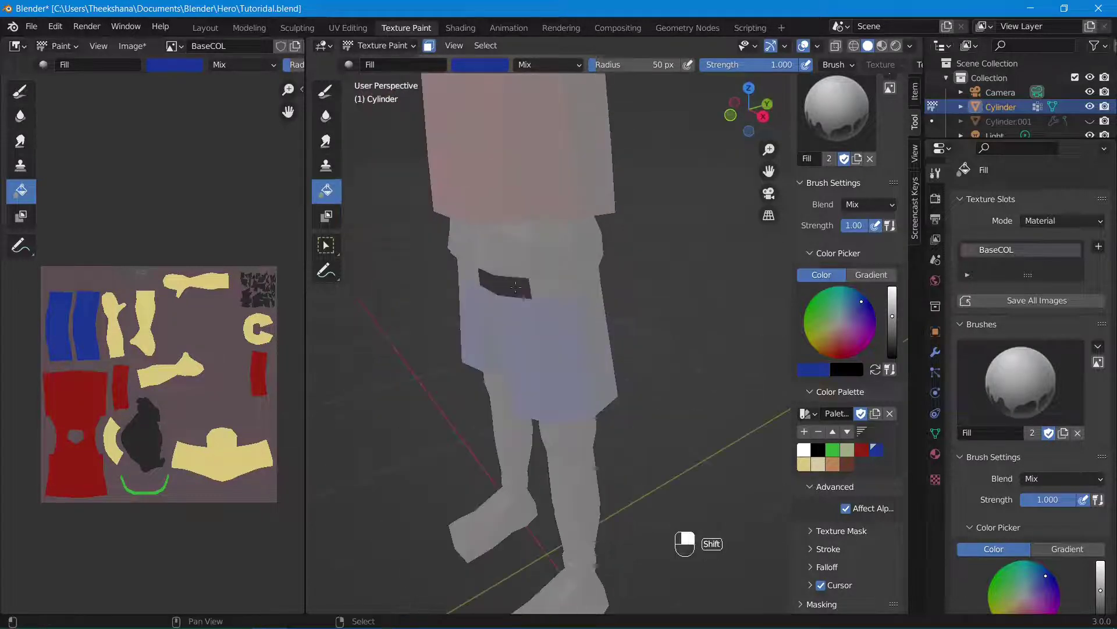
click(556, 285)
middle_drag(605, 286, 558, 273)
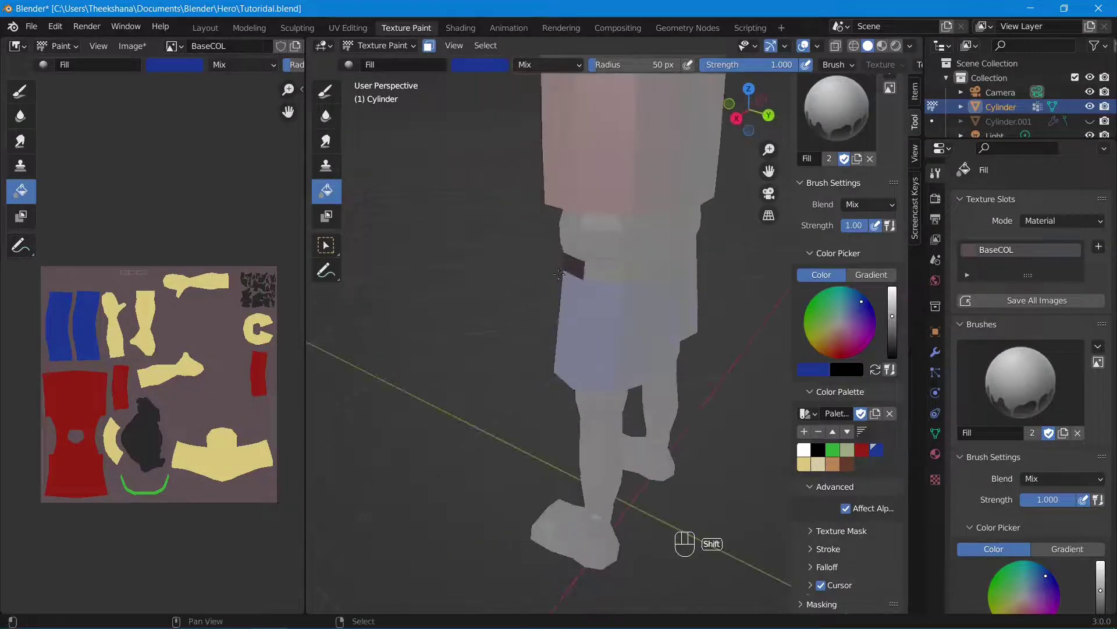
shift+right_click(596, 276)
shift+right_click(621, 275)
shift+right_click(625, 276)
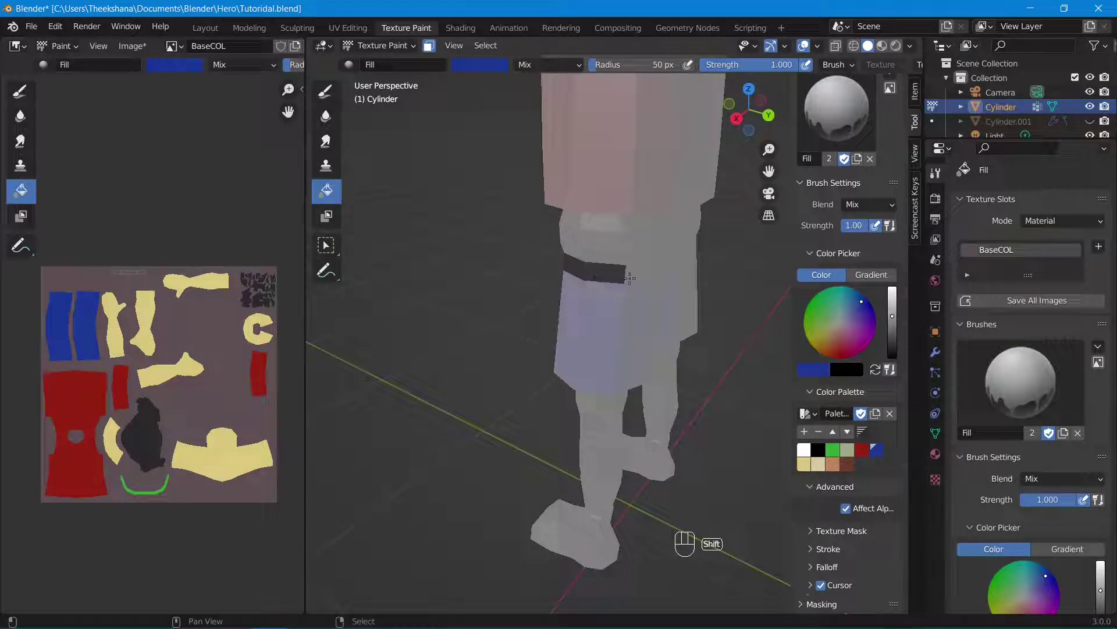
shift+right_click(645, 276)
Step: Continue the strip's face selection around the back and the character's right hip until the ring is closed
middle_drag(664, 274, 465, 259)
middle_drag(629, 325, 527, 350)
shift+right_click(688, 318)
shift+right_click(728, 331)
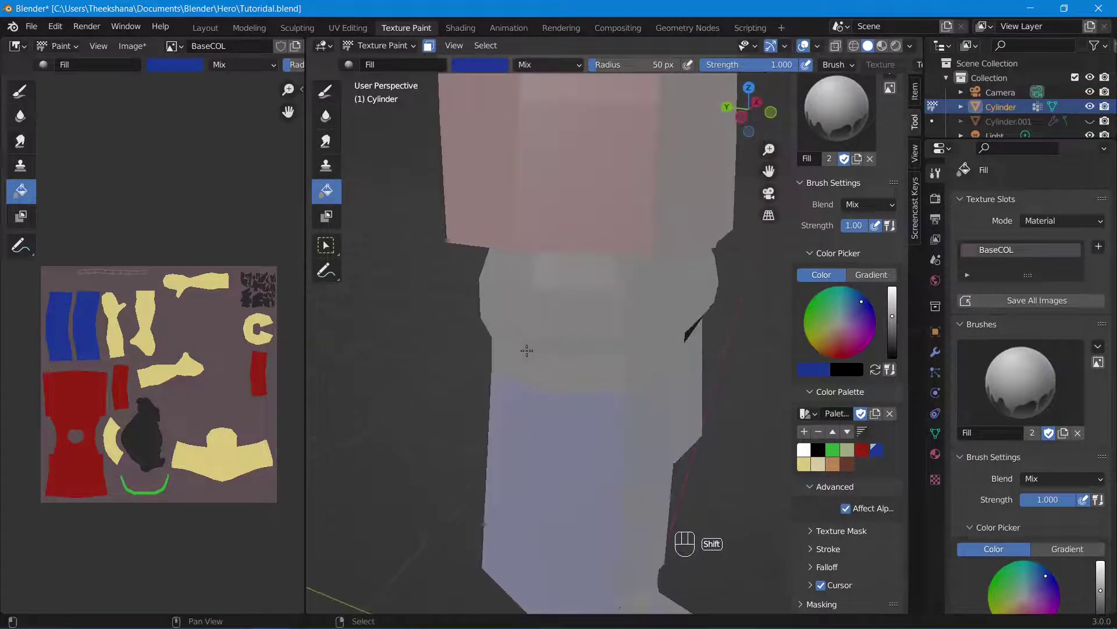
shift+right_click(526, 351)
shift+right_click(573, 369)
shift+right_click(635, 360)
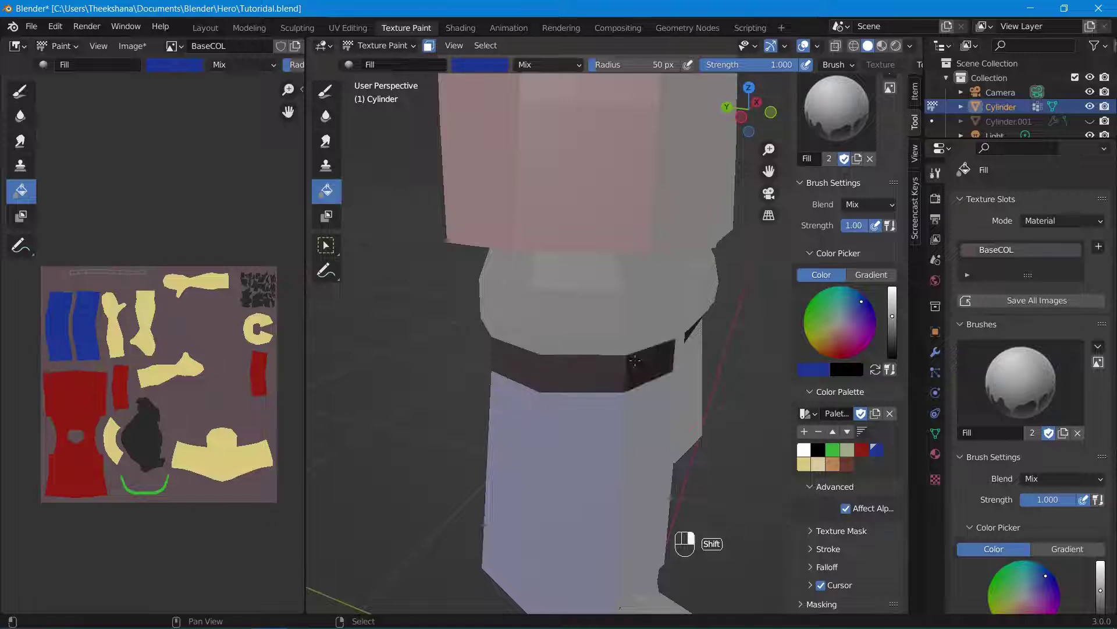
shift+click(675, 353)
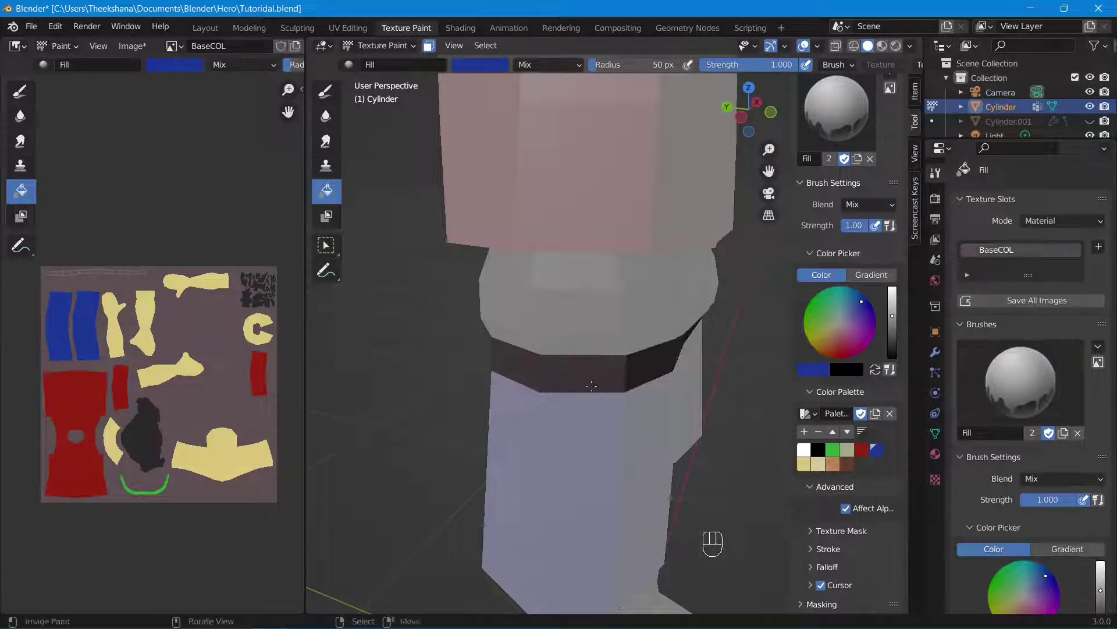
Step: Fill the selected waist strip with blue and hide its faces
middle_drag(675, 354, 565, 361)
click(563, 298)
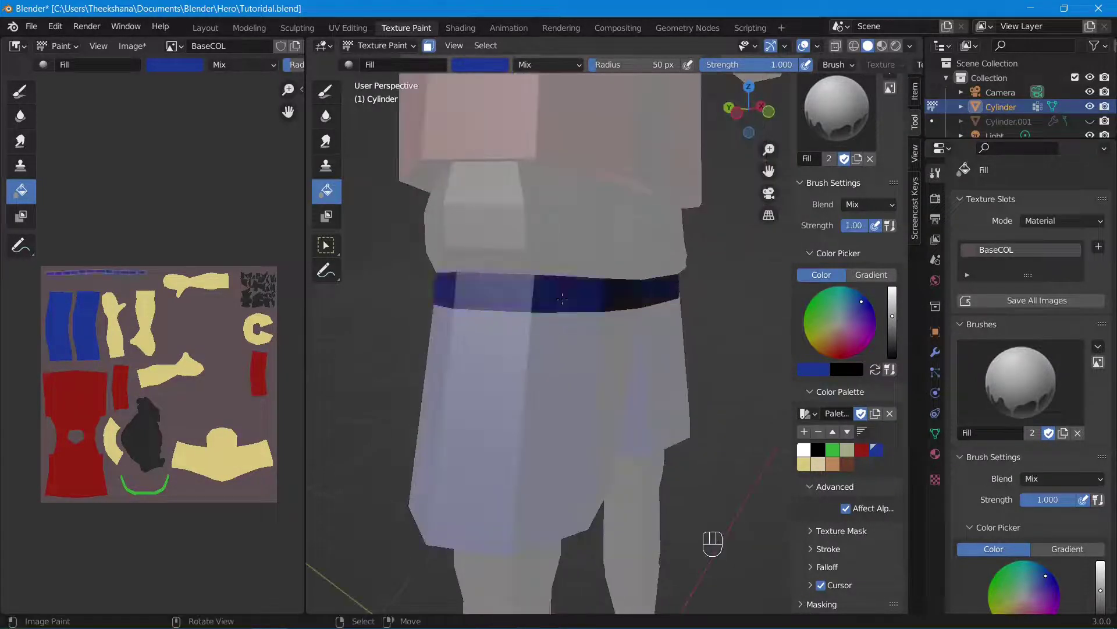
key(h)
Step: Choose the dark brown palette colour and mask the linked faces of the belt
middle_drag(562, 298, 497, 290)
scroll(609, 320, up, 2)
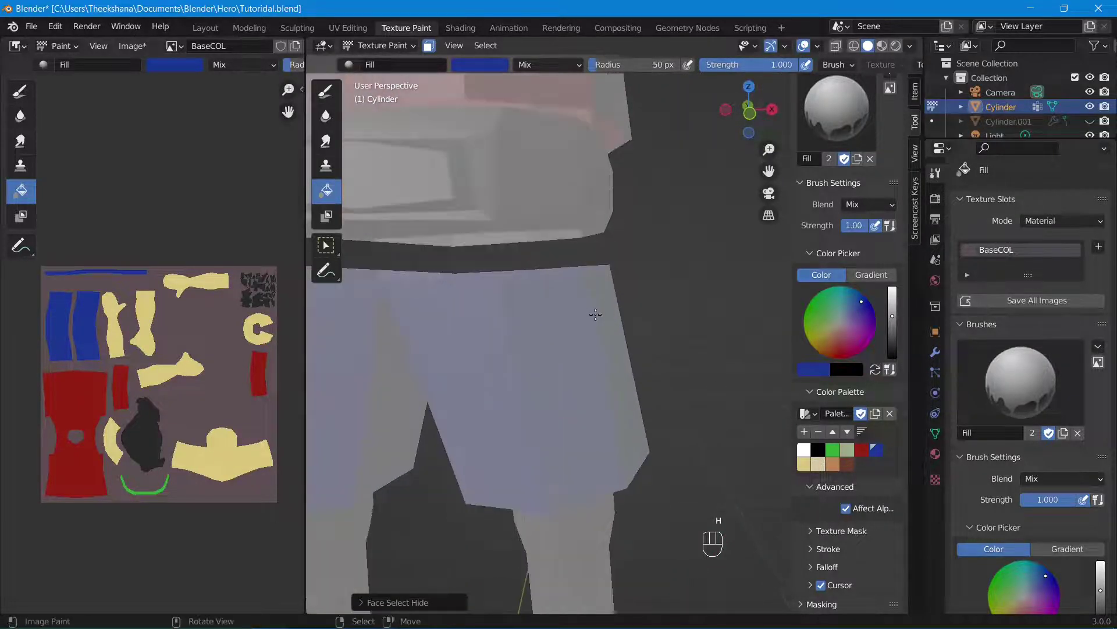
click(850, 459)
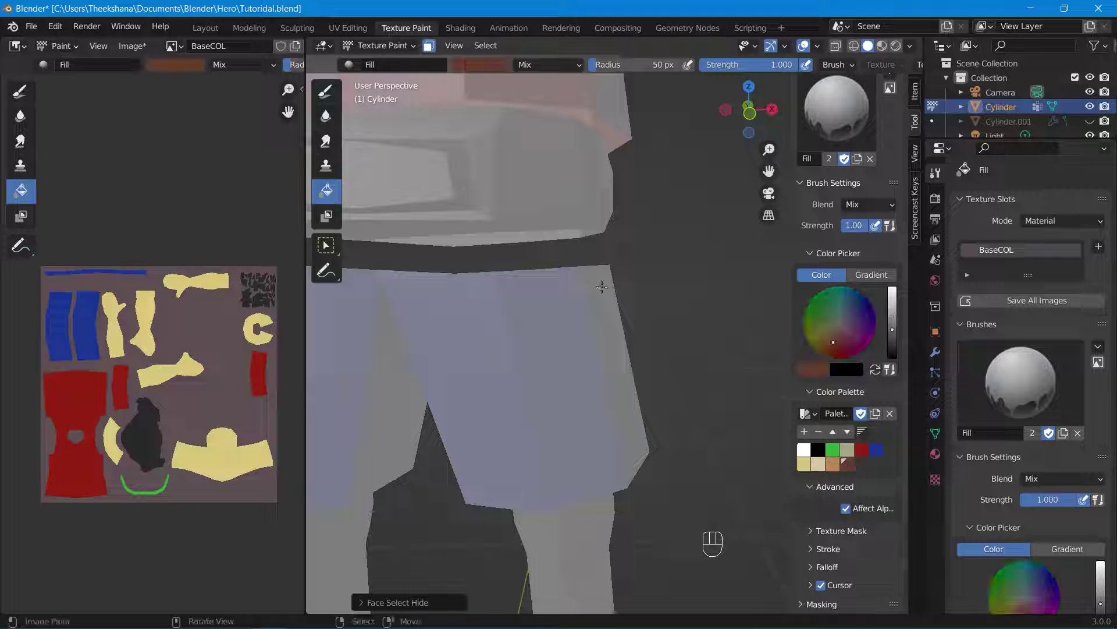
mouse_move(606, 274)
shift+middle_down()
mouse_move(663, 382)
mouse_move(668, 374)
shift+middle_up()
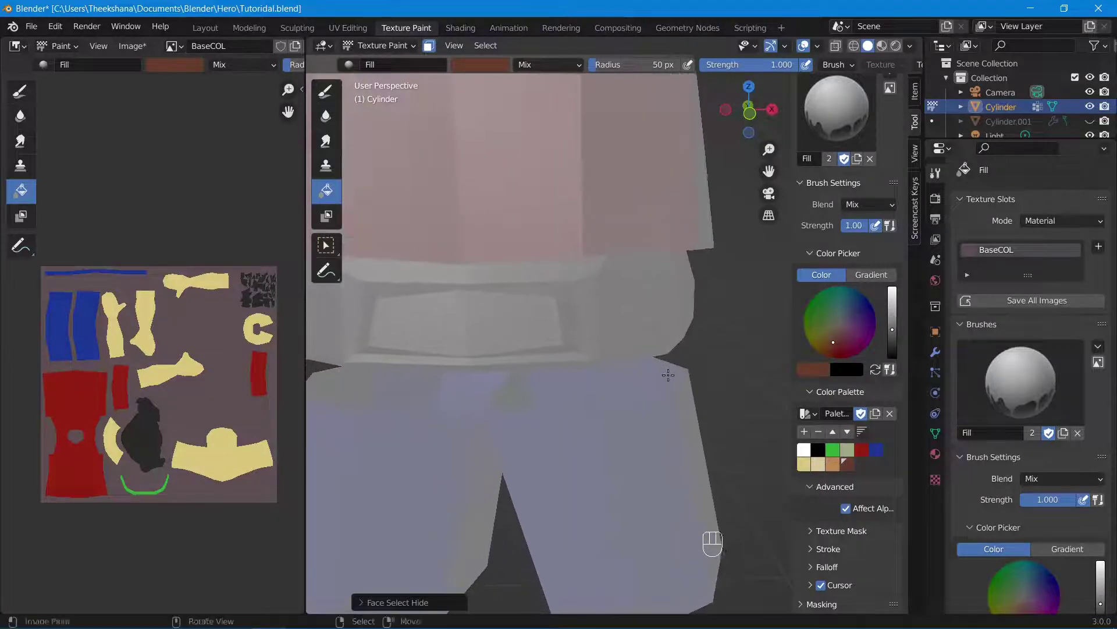
click(628, 313)
key(l)
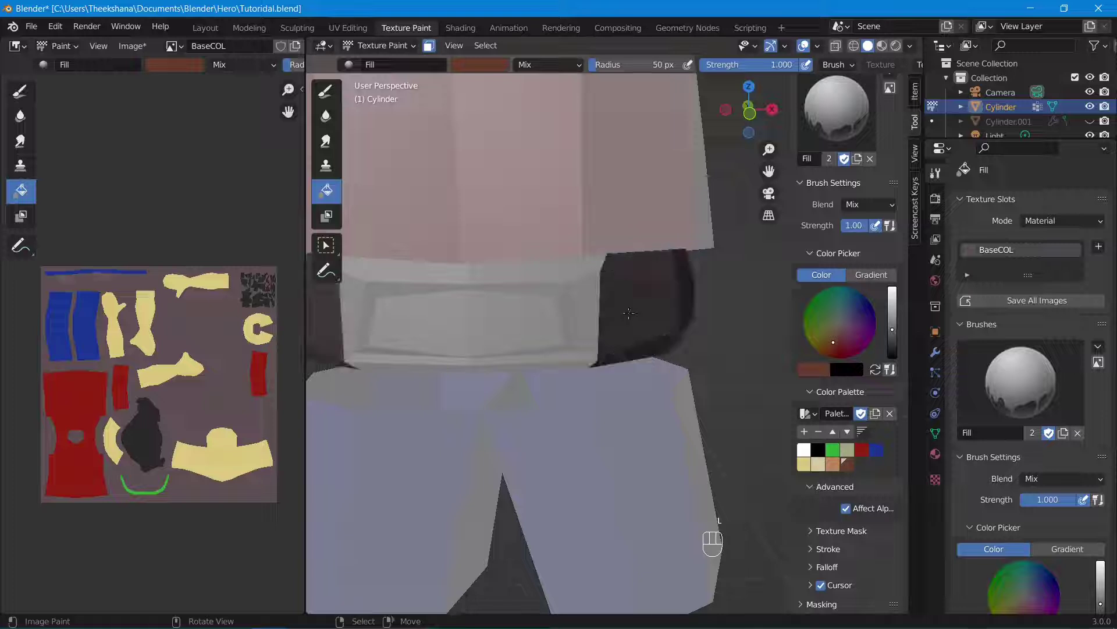
Step: Fill the masked belt faces with dark brown and hide them
scroll(629, 313, down, 2)
scroll(628, 313, up, 1)
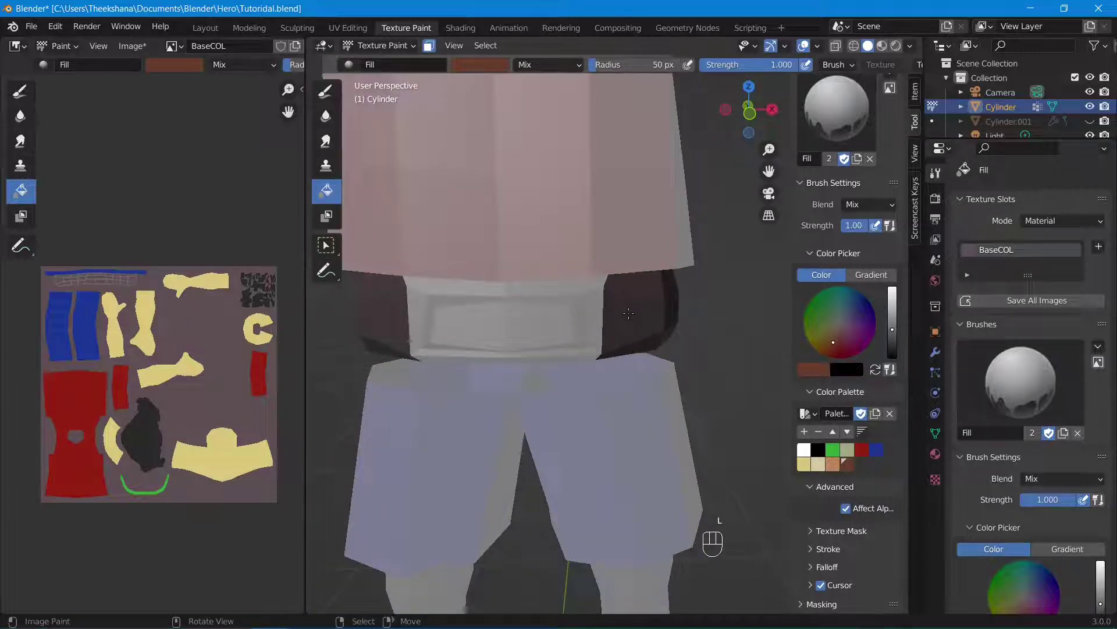
click(628, 313)
middle_drag(628, 314, 714, 321)
middle_drag(572, 331, 619, 323)
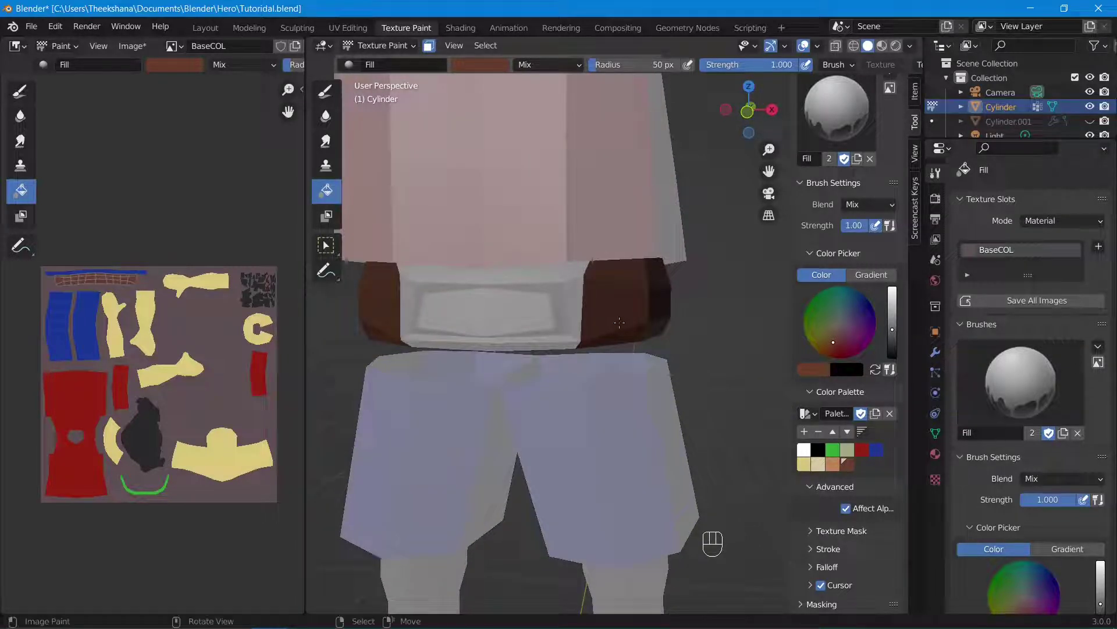
key(h)
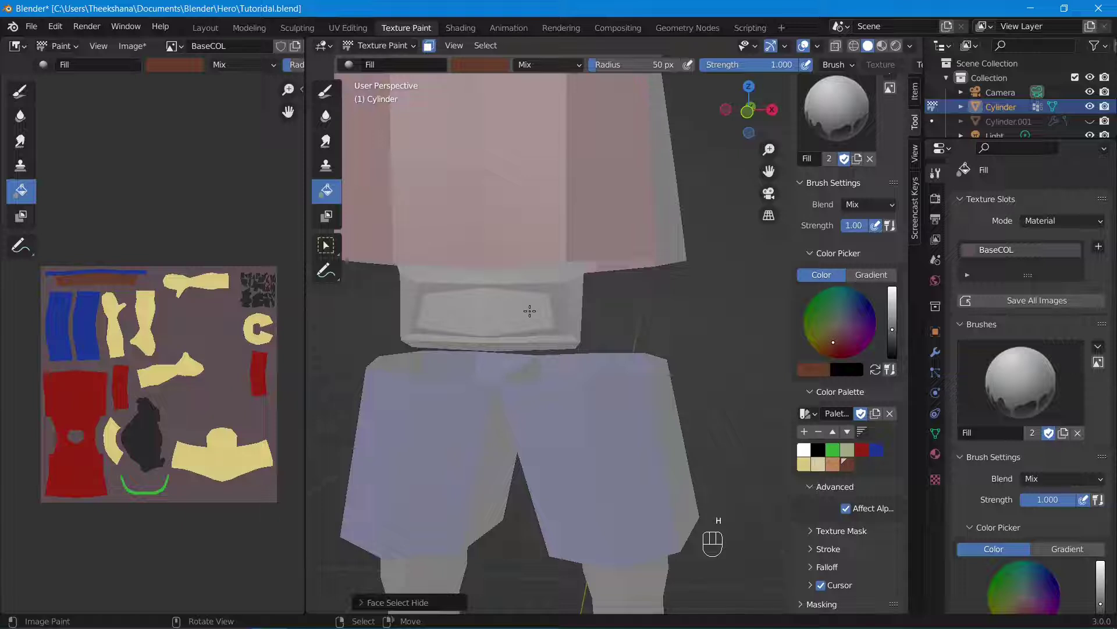
Step: Start masking the belt buckle's central panel by selecting its side and front faces
scroll(529, 311, up, 2)
middle_drag(491, 300, 609, 348)
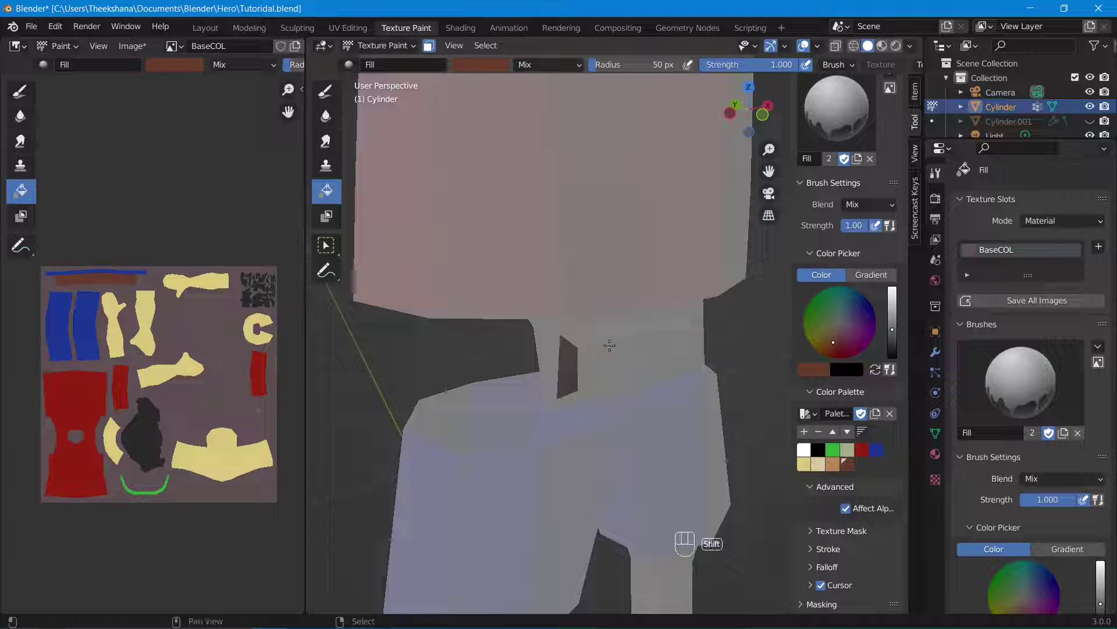
shift+right_click(609, 345)
shift+right_click(642, 332)
shift+right_click(629, 337)
shift+right_click(639, 340)
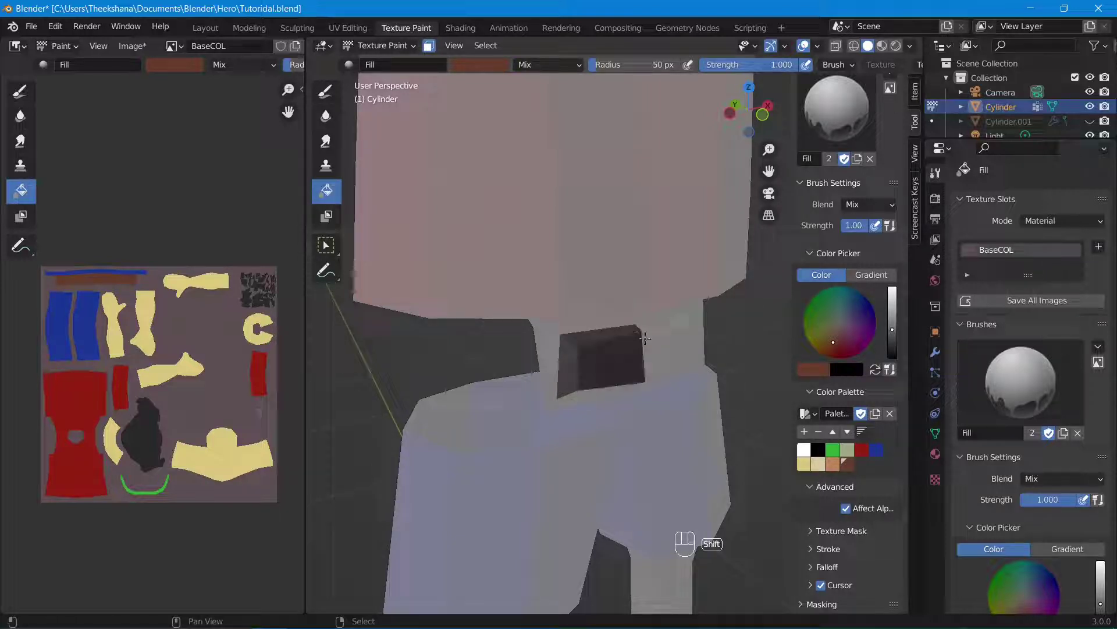
shift+right_click(661, 329)
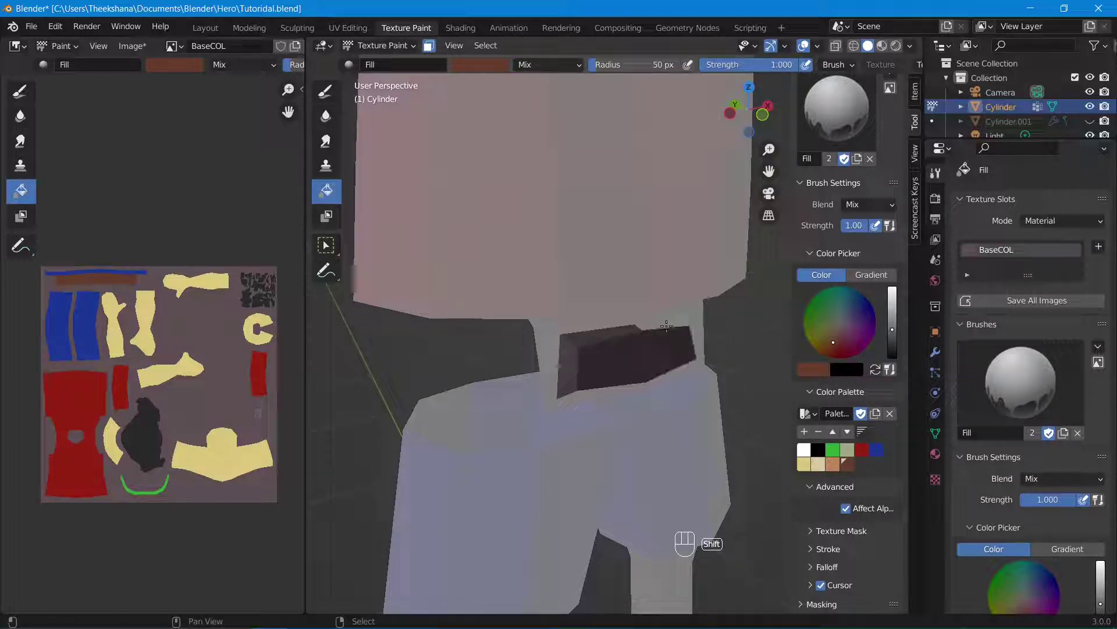
Step: Add the remaining side and lower edge faces of the buckle's central panel to the selection
middle_drag(666, 324, 554, 291)
scroll(554, 291, up, 3)
shift+middle_drag(443, 266, 610, 304)
shift+right_click(672, 241)
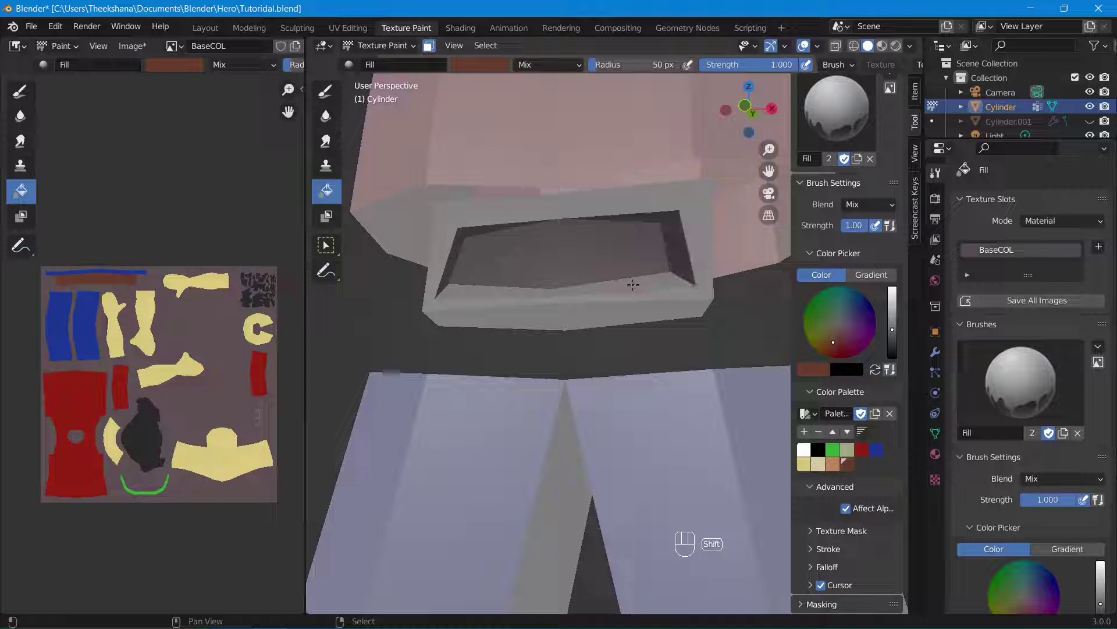
shift+right_click(634, 284)
shift+right_click(498, 287)
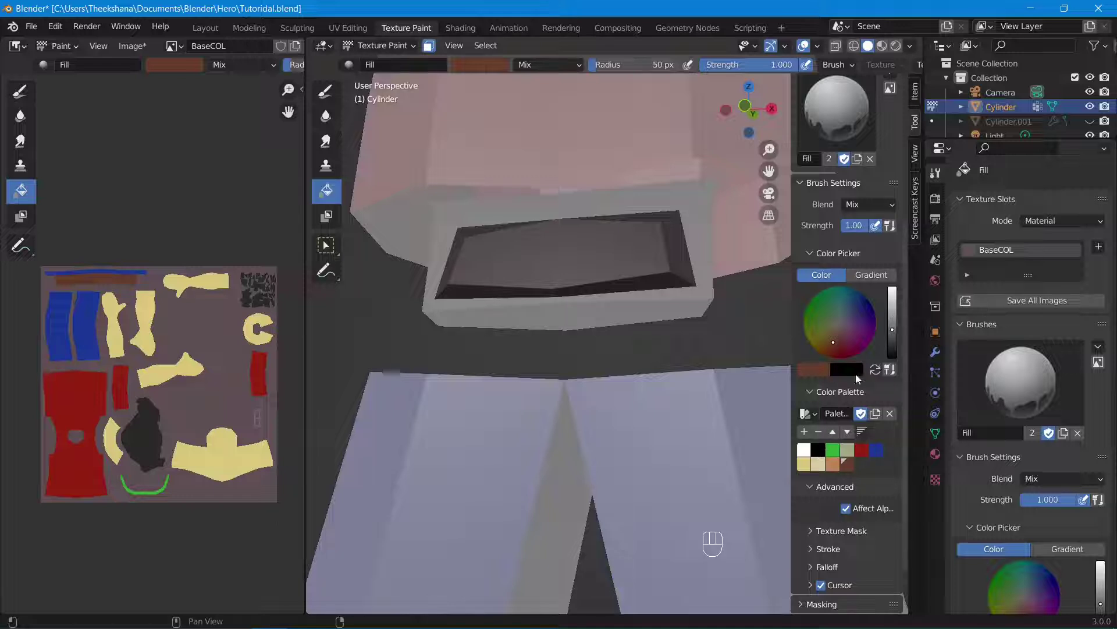
Step: Mix a light peach brush colour and add it to the colour palette
drag(893, 328, 893, 298)
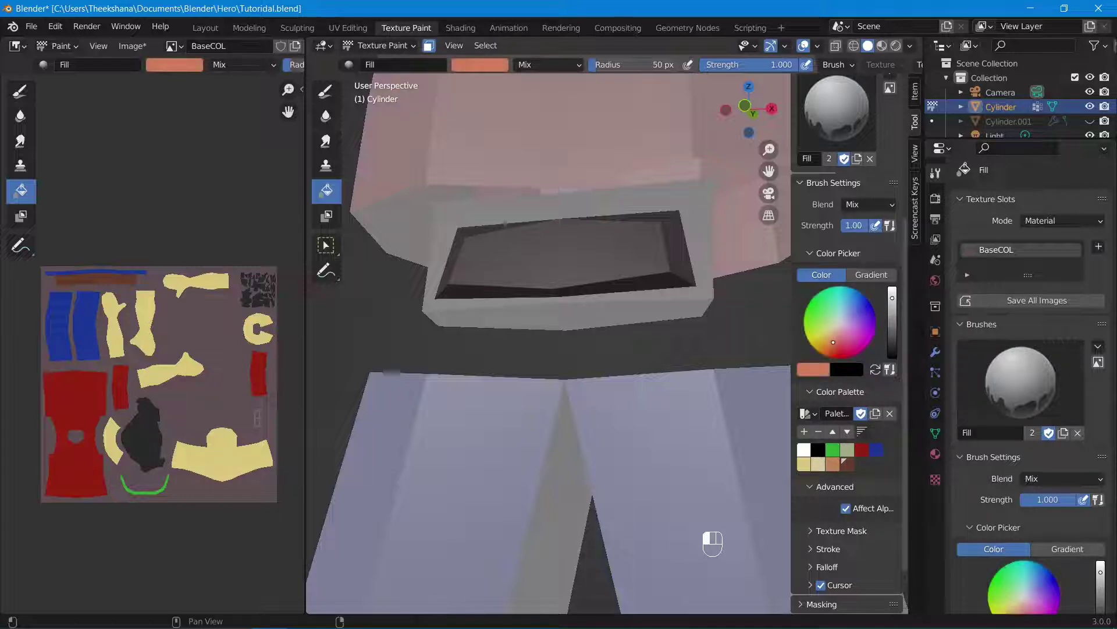
click(832, 329)
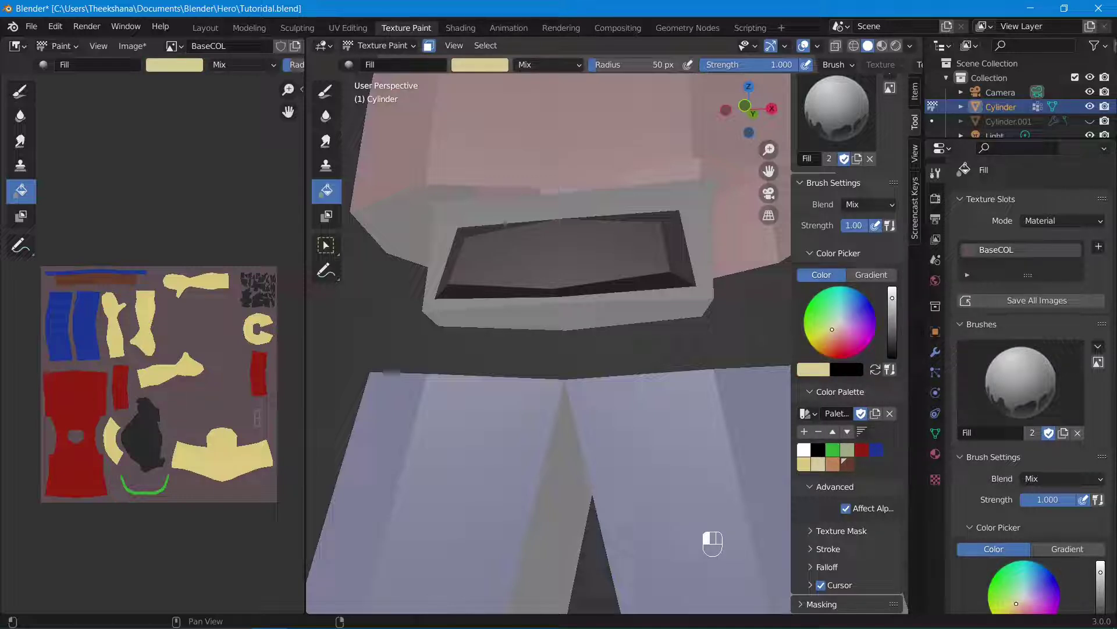
drag(839, 330, 835, 333)
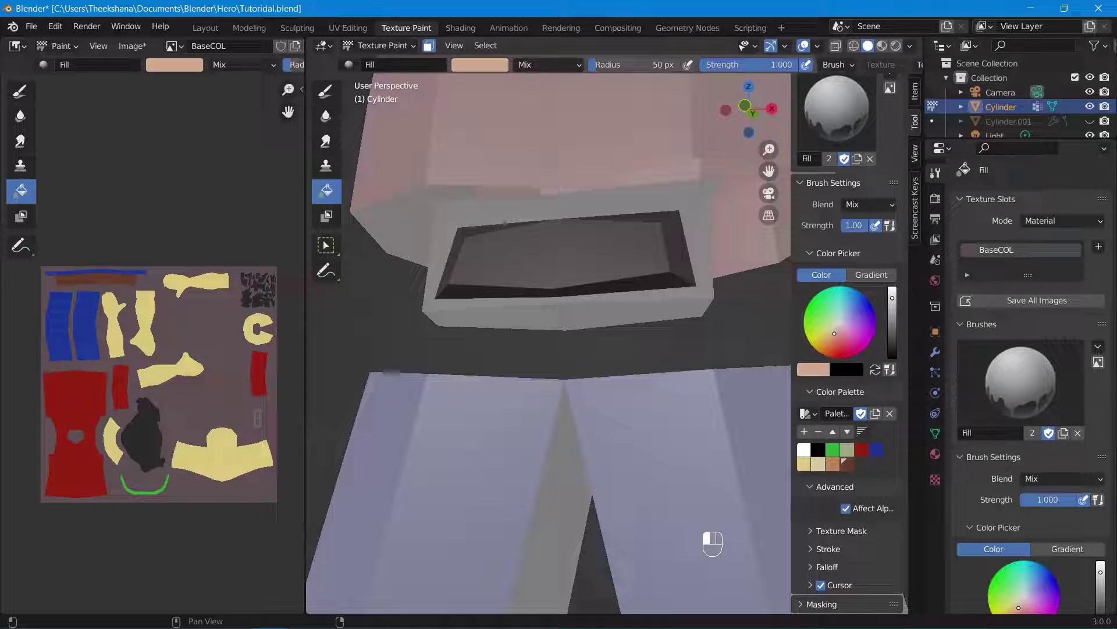
click(803, 432)
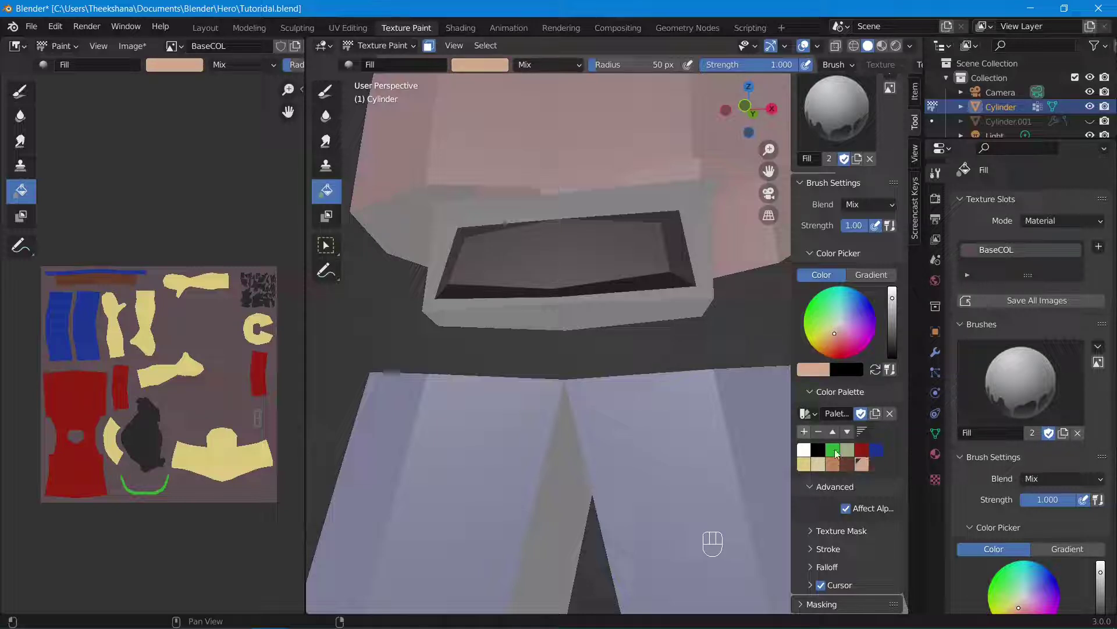
Step: Fill the masked buckle panel with the light peach colour and hide its faces
click(567, 268)
middle_drag(636, 285, 618, 326)
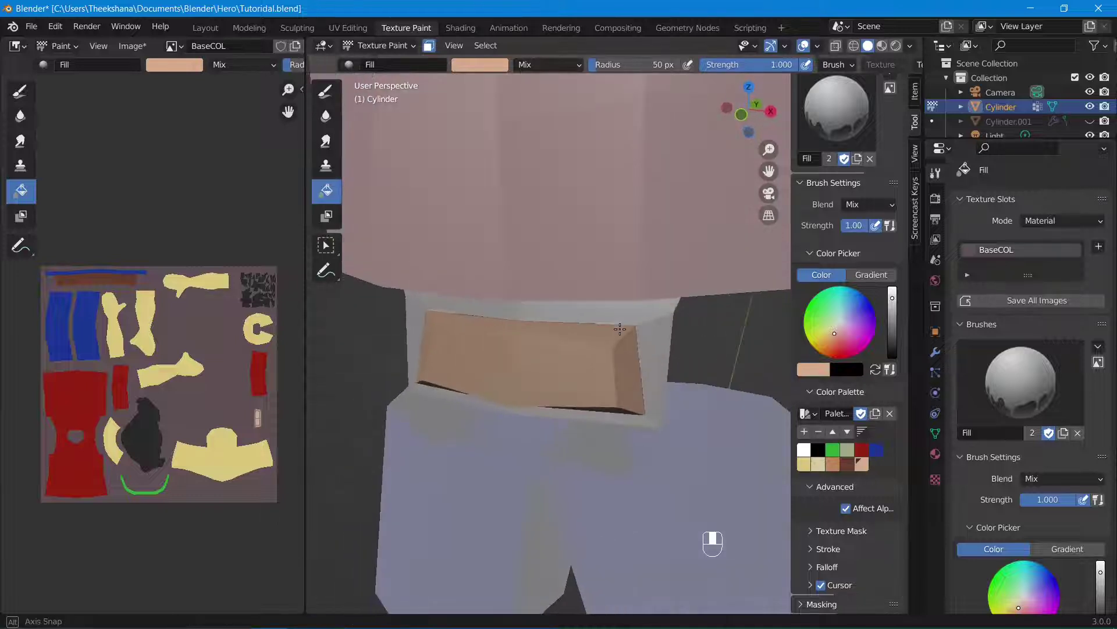
key(h)
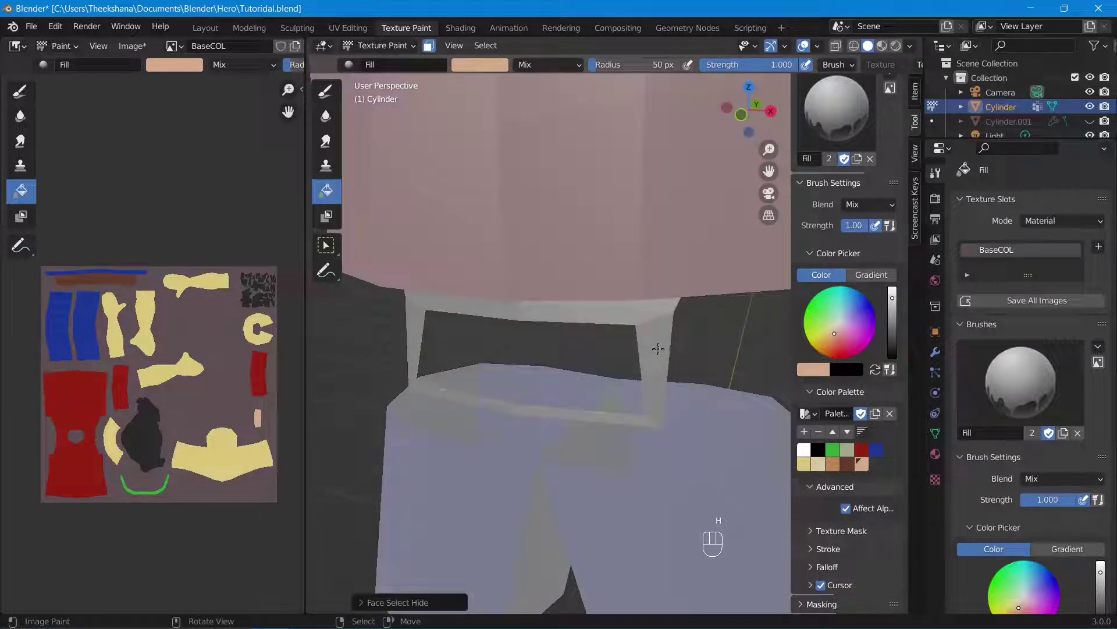
Step: Mask the linked faces of all four sides of the buckle's frame around the hidden panel
key(h)
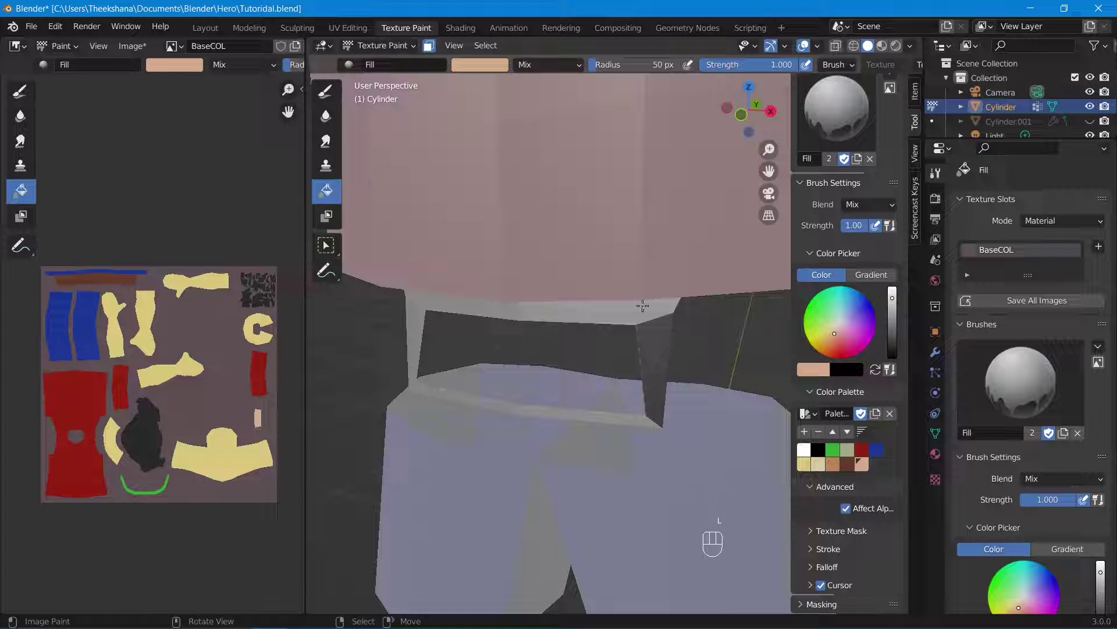
click(642, 309)
click(612, 417)
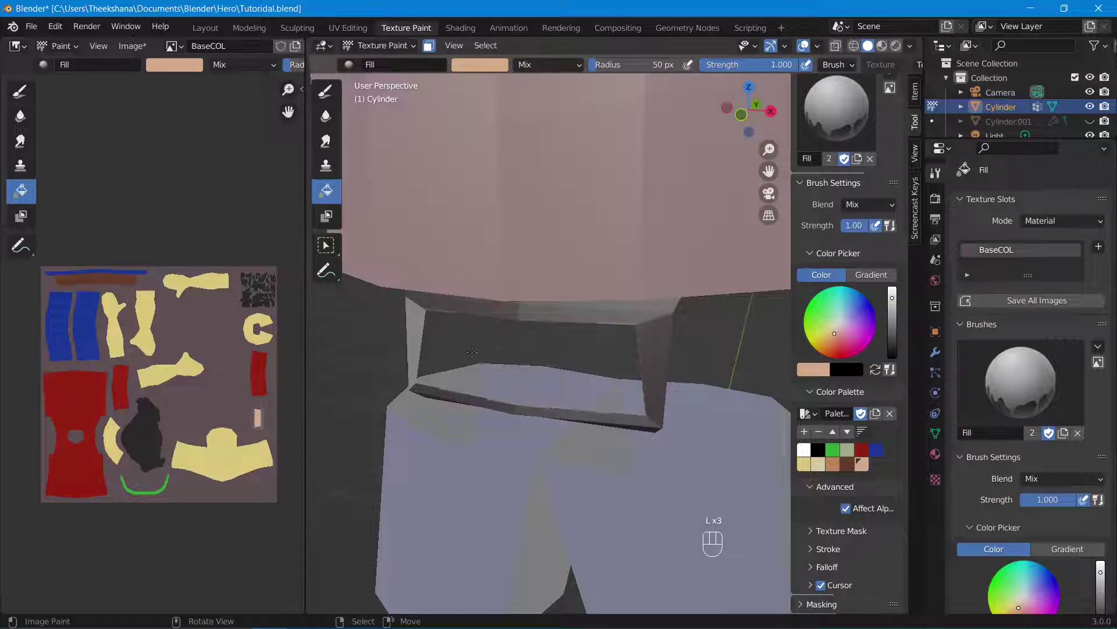
click(415, 335)
middle_drag(668, 392, 661, 345)
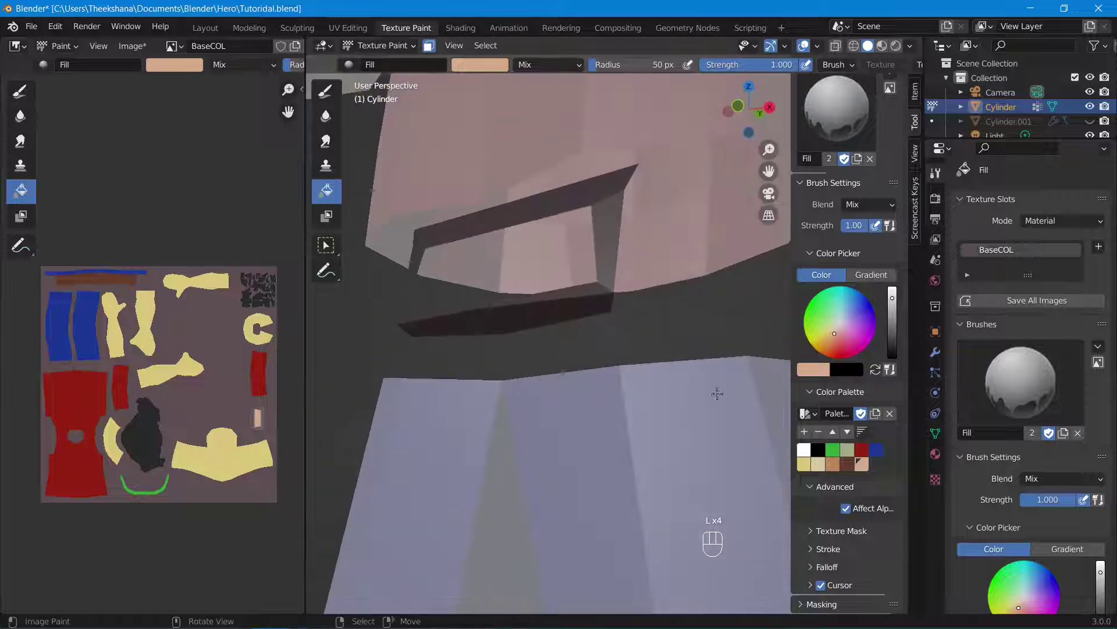
Step: Fill the masked buckle frame with the dark brown palette colour and hide its faces
click(849, 464)
click(592, 194)
middle_drag(592, 193, 531, 266)
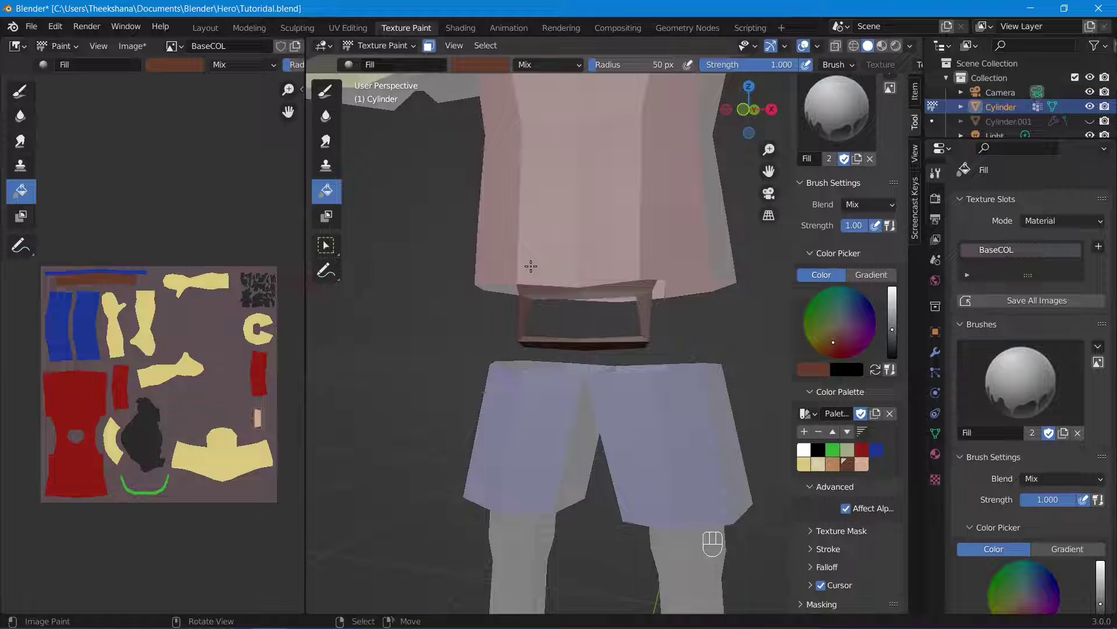
key(h)
scroll(531, 266, down, 5)
scroll(610, 369, up, 3)
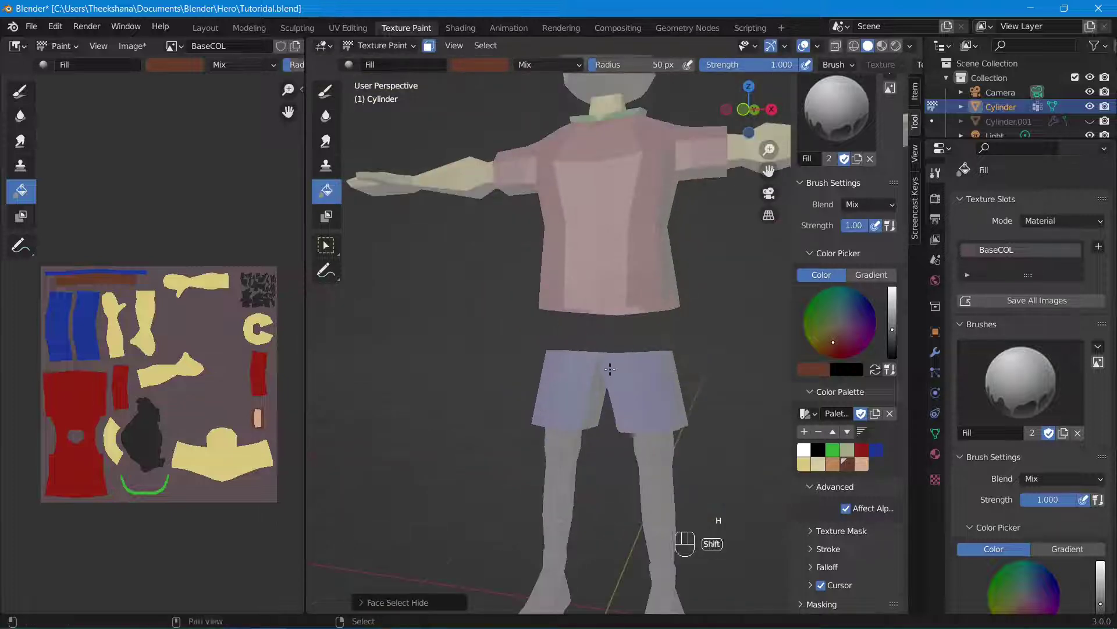
Step: Start masking the ankle band on the character's left leg by selecting its back faces
shift+middle_drag(610, 369, 556, 226)
scroll(609, 362, up, 3)
shift+middle_drag(609, 363, 467, 330)
scroll(602, 348, up, 3)
right_click(581, 302)
shift+right_click(520, 337)
click(552, 342)
click(598, 309)
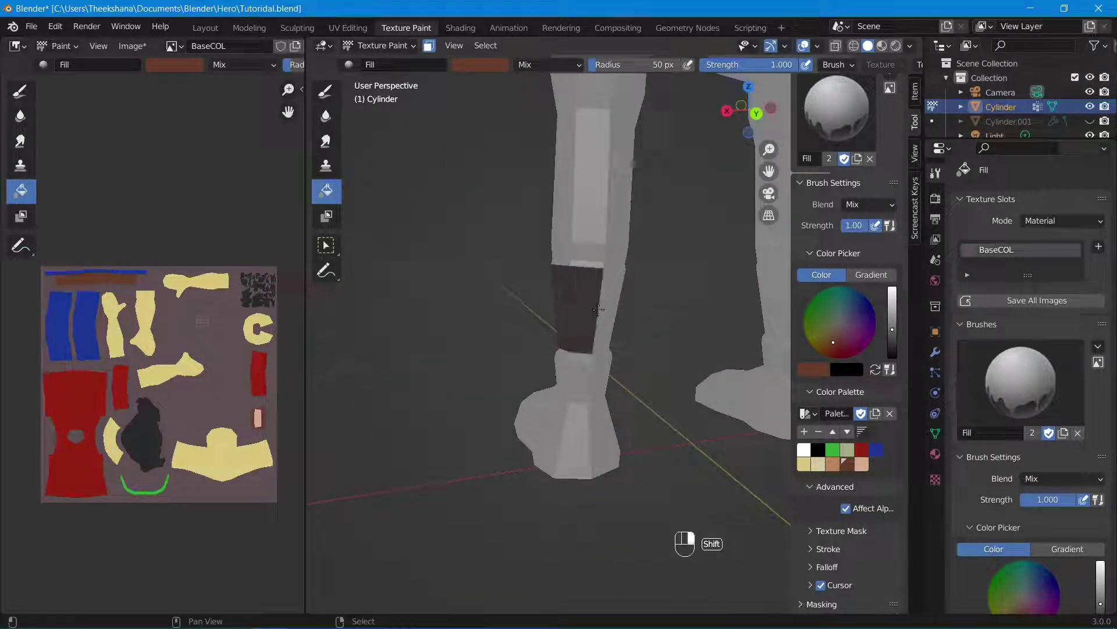
shift+right_click(606, 306)
Step: Continue the left ankle band's face selection around the front until the ring is closed
middle_drag(606, 306, 419, 291)
shift+right_click(687, 311)
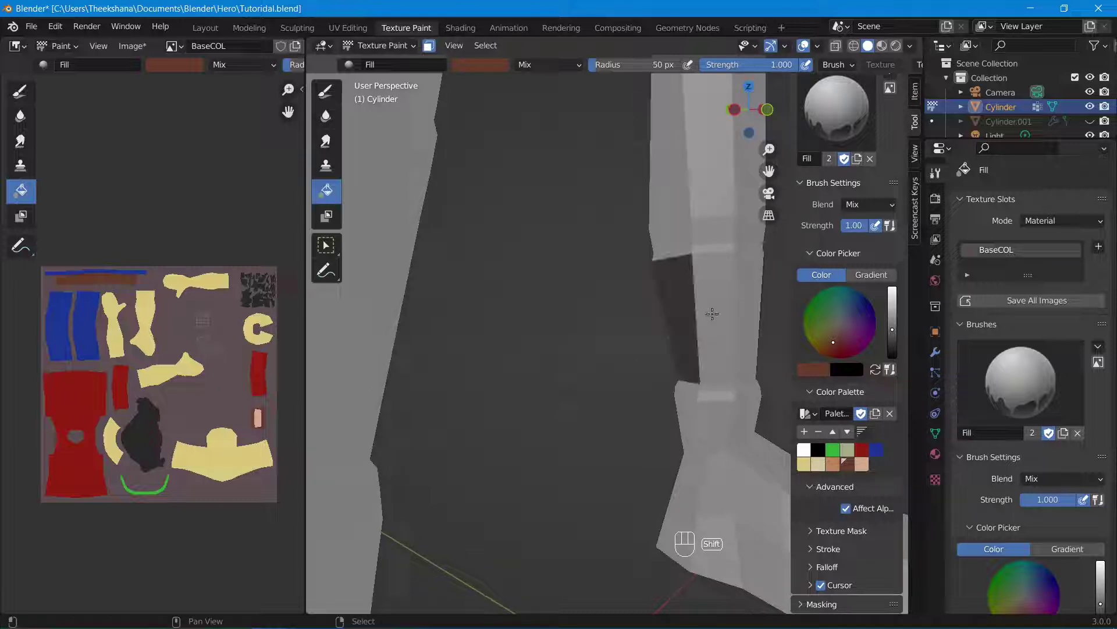
shift+right_click(713, 314)
shift+middle_drag(744, 331, 552, 341)
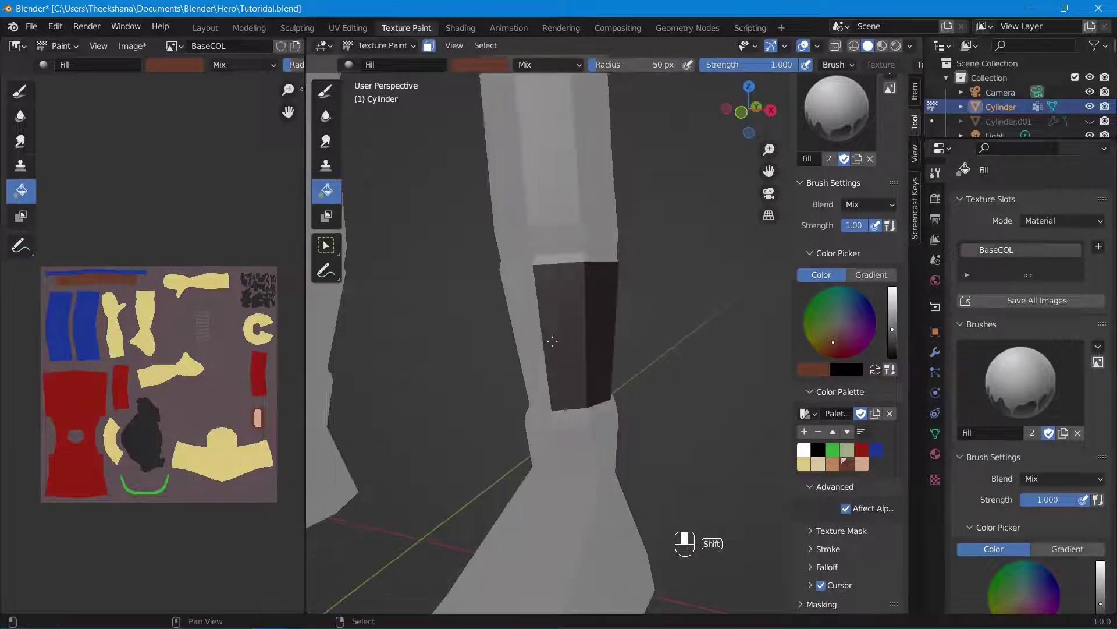
shift+right_click(514, 342)
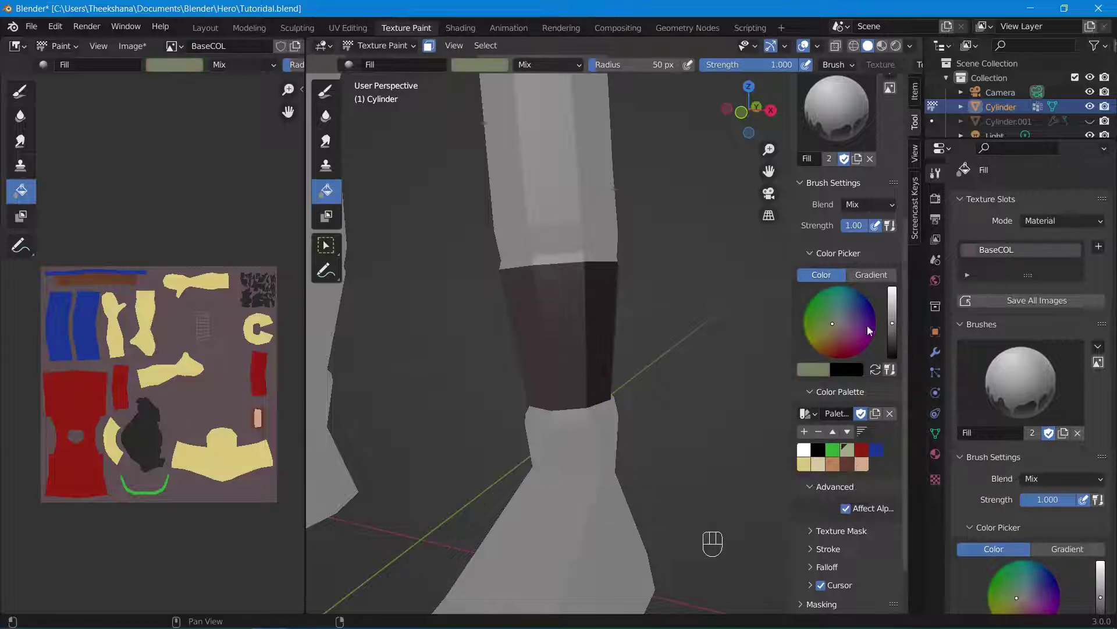
Step: Mix a light tan brown, add it to the palette and fill the masked left ankle band with it
click(848, 451)
drag(892, 317, 892, 311)
click(805, 432)
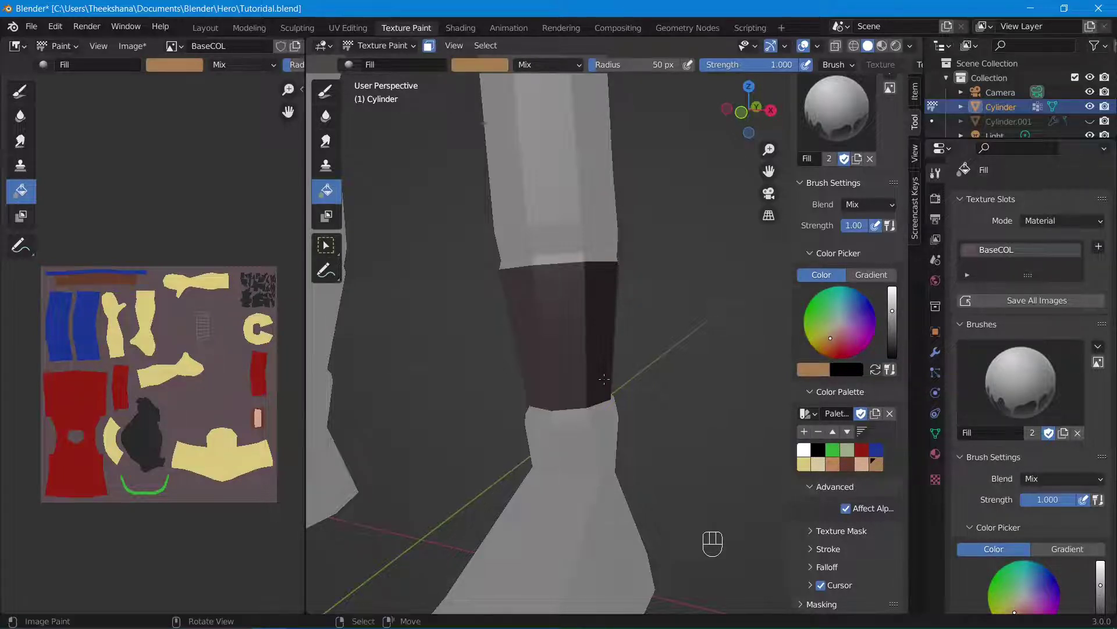
click(574, 344)
Step: Select the ring of faces forming the matching ankle band on the character's right leg
scroll(573, 343, down, 4)
mouse_move(541, 349)
shift+middle_down()
mouse_move(728, 373)
mouse_move(454, 373)
shift+middle_up()
scroll(653, 376, up, 3)
right_click(653, 376)
shift+right_click(671, 373)
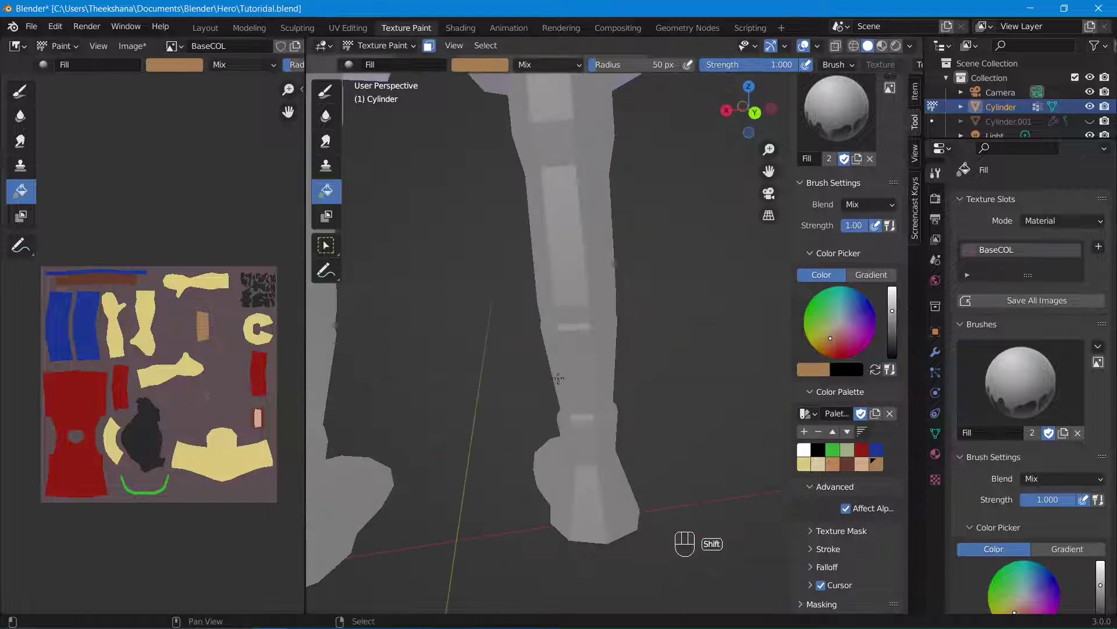
shift+right_click(560, 375)
shift+right_click(589, 377)
middle_drag(590, 377, 425, 372)
shift+right_click(600, 361)
middle_drag(630, 363, 480, 367)
shift+right_click(629, 368)
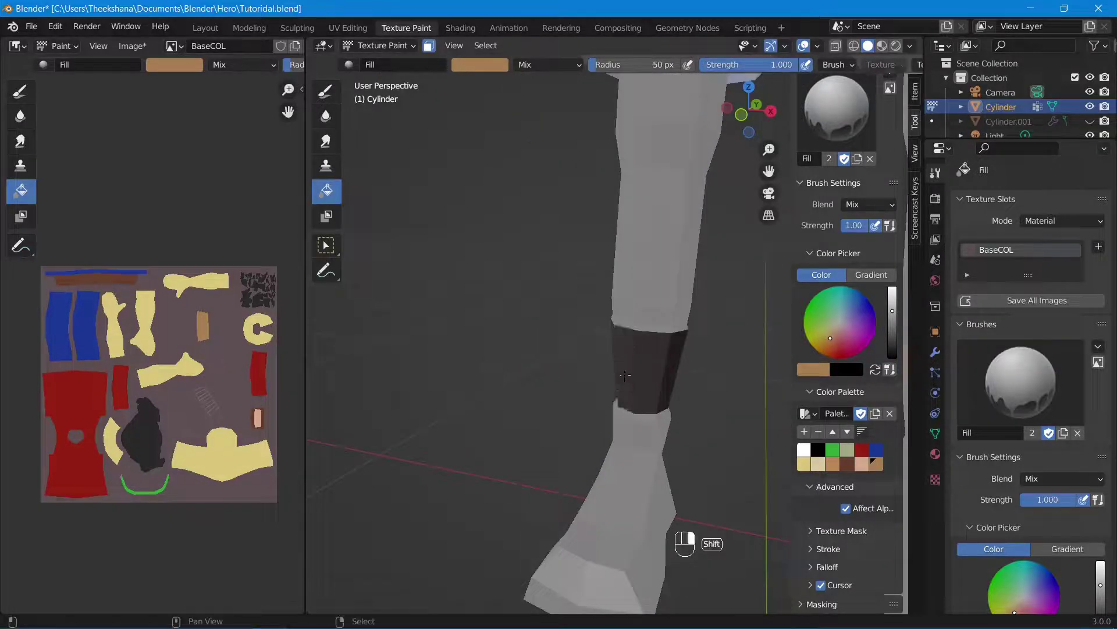
Step: Fill the masked right ankle band with the light tan brown and hide its faces
click(637, 368)
scroll(701, 366, down, 3)
scroll(709, 366, up, 2)
key(alt+a)
middle_drag(708, 366, 646, 379)
Step: Mask all faces around the left ankle band again and fill them with the white palette colour
shift+right_click(550, 371)
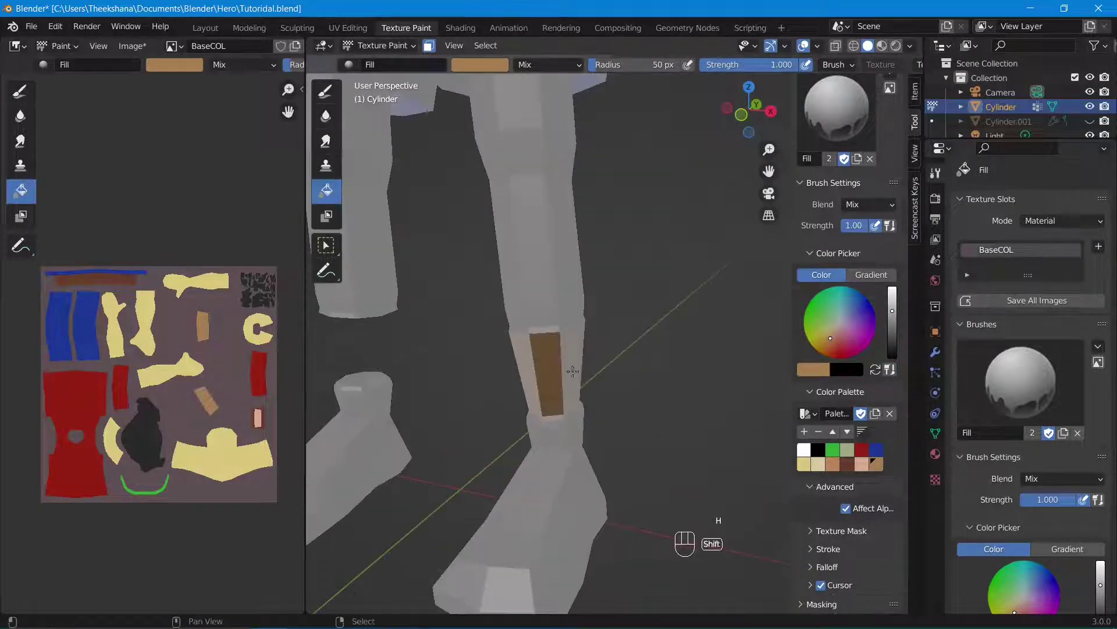
middle_drag(574, 372, 474, 352)
shift+right_click(562, 332)
middle_drag(564, 331, 362, 333)
shift+right_click(684, 353)
shift+right_click(705, 356)
shift+right_click(724, 354)
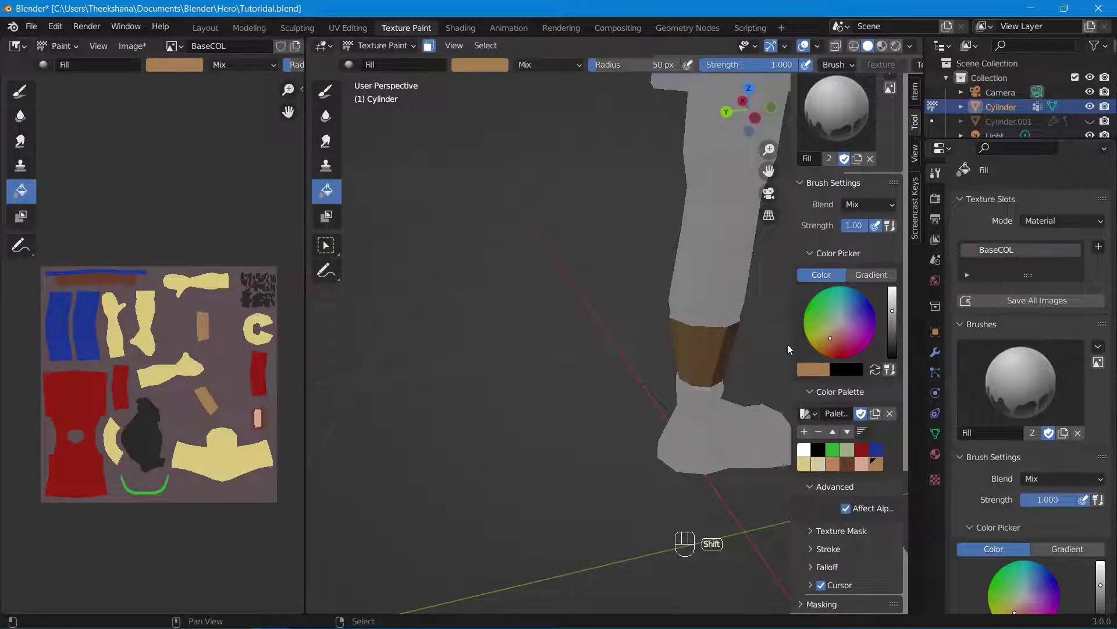
middle_drag(805, 351, 806, 337)
middle_drag(664, 348, 521, 356)
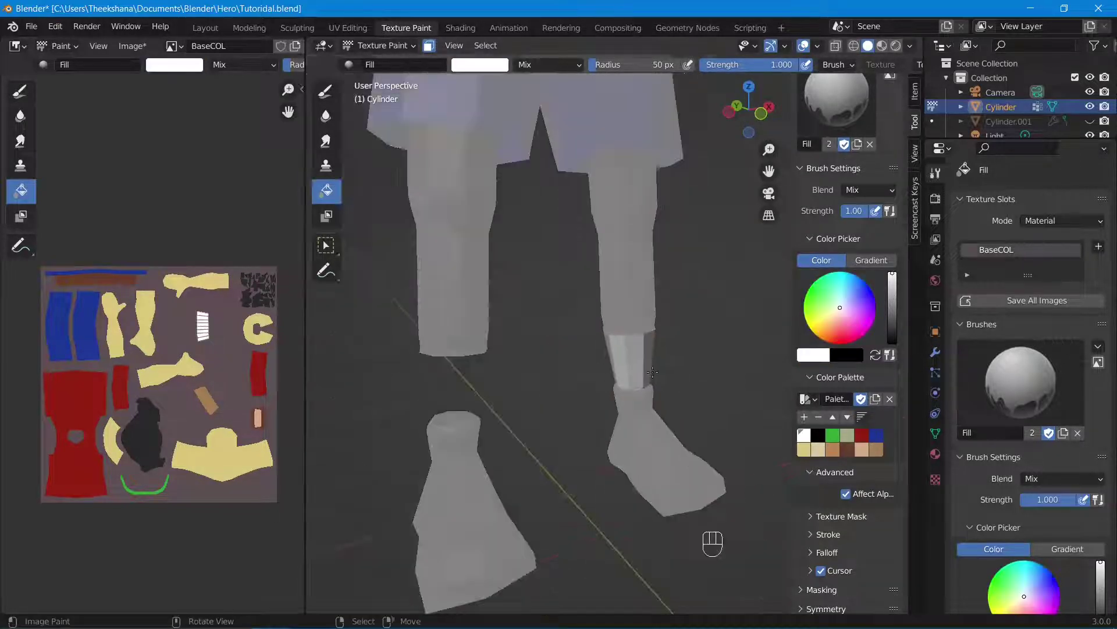
Step: Mask the linked faces of both bare legs between the shorts and the ankle bands
click(617, 267)
click(472, 264)
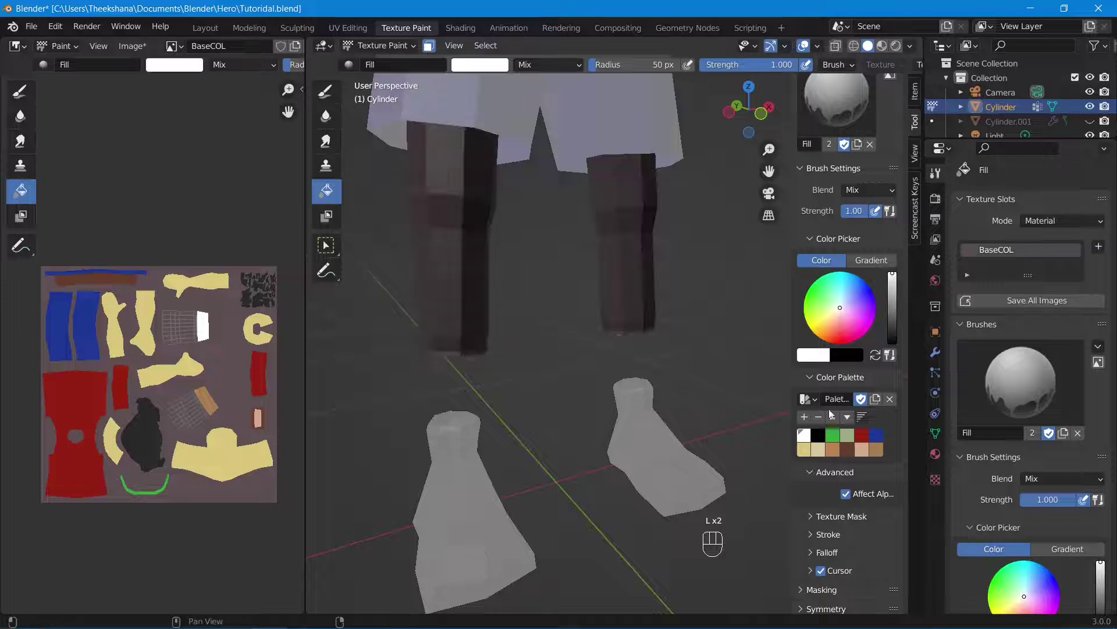
scroll(605, 279, down, 6)
Step: Choose the beige palette colour and inspect the painted character with face masking temporarily off
click(430, 49)
scroll(559, 244, up, 5)
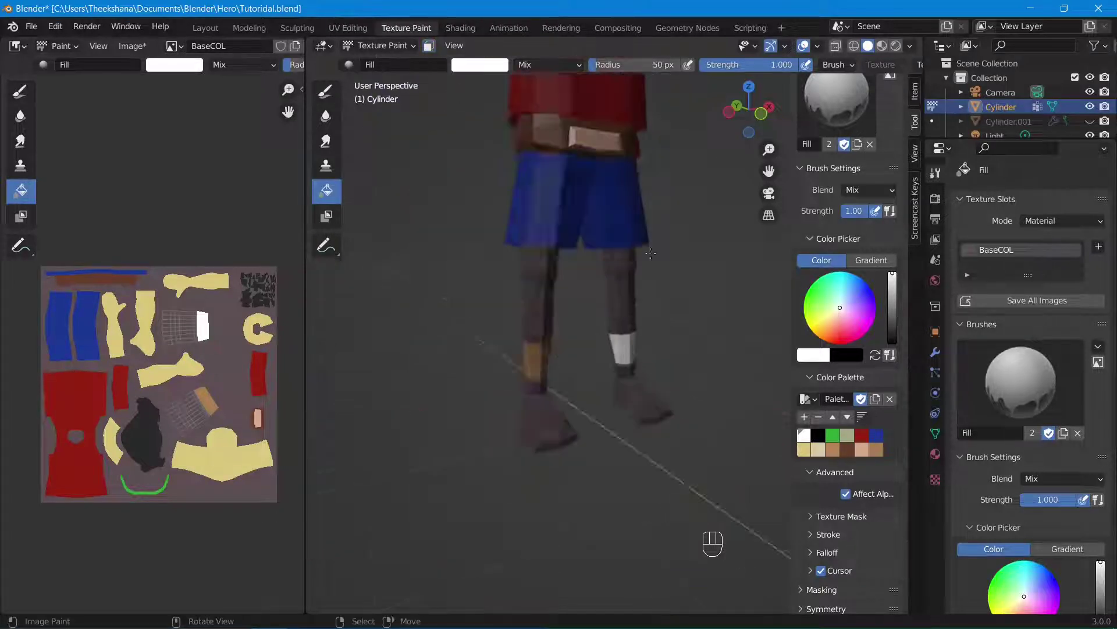
mouse_move(571, 245)
middle_down()
mouse_move(530, 343)
mouse_move(484, 297)
middle_up()
click(816, 450)
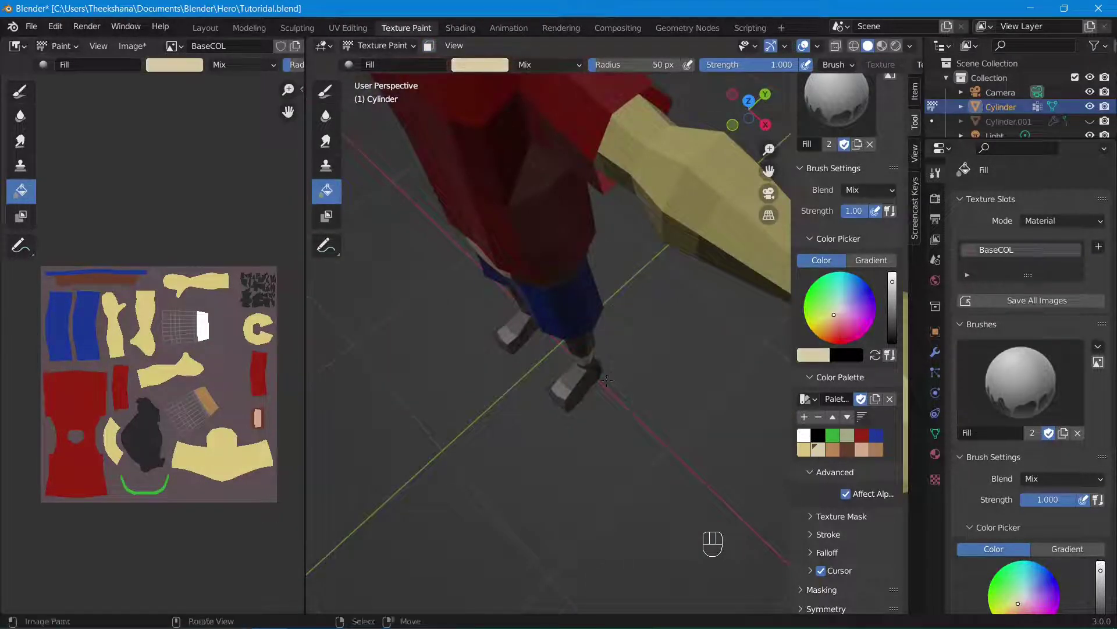
middle_drag(611, 355, 659, 275)
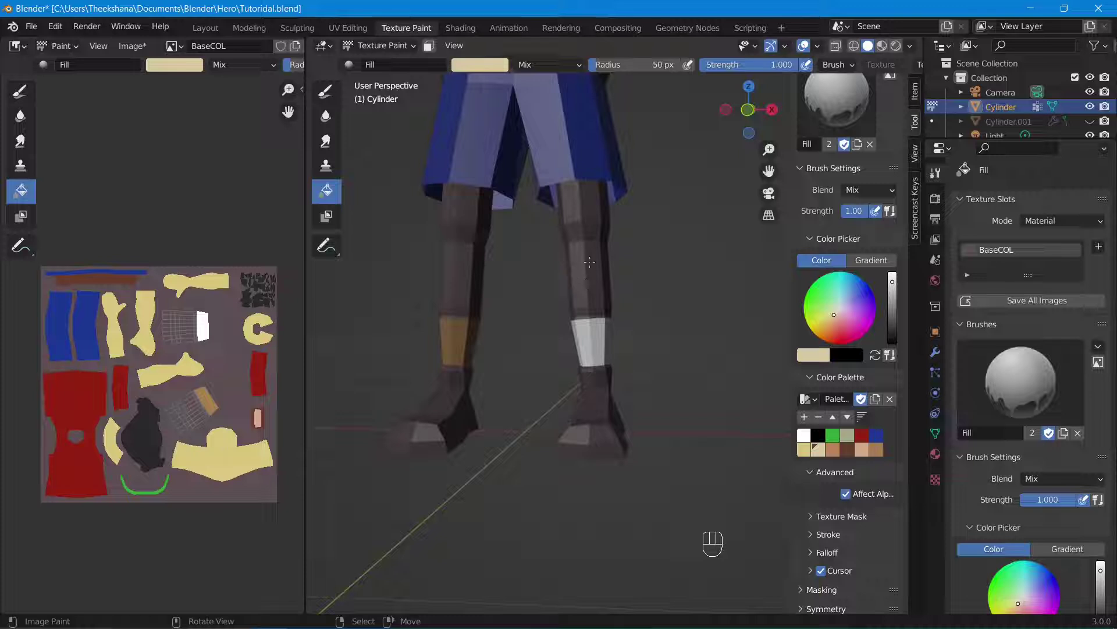
key(ctrl+z)
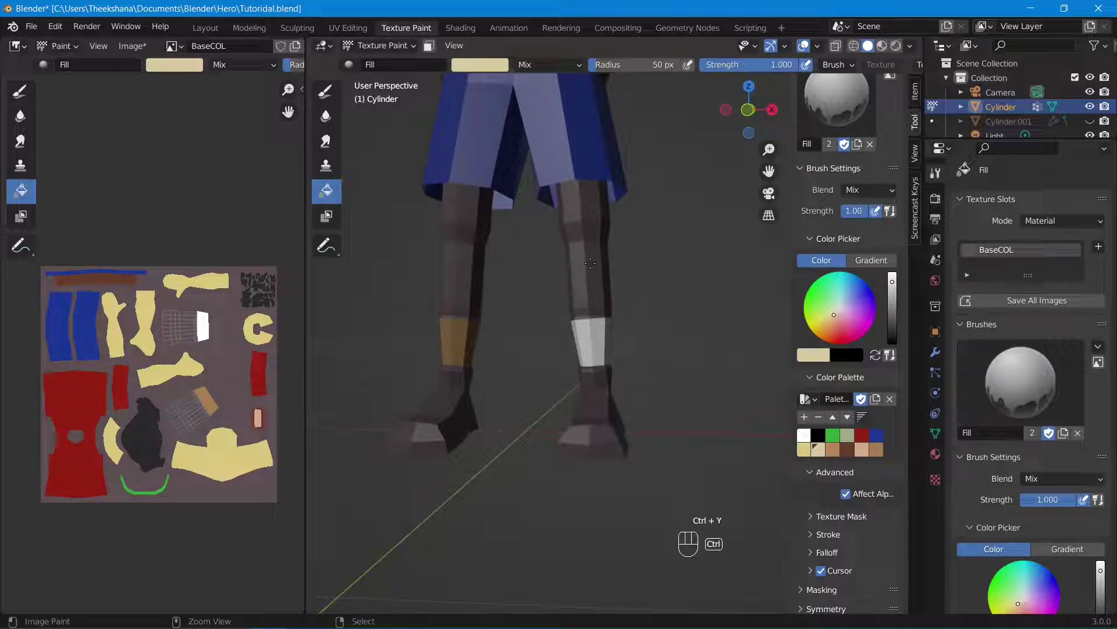
key(ctrl+shift+z)
key(ctrl+shift+z)
middle_drag(590, 263, 602, 348)
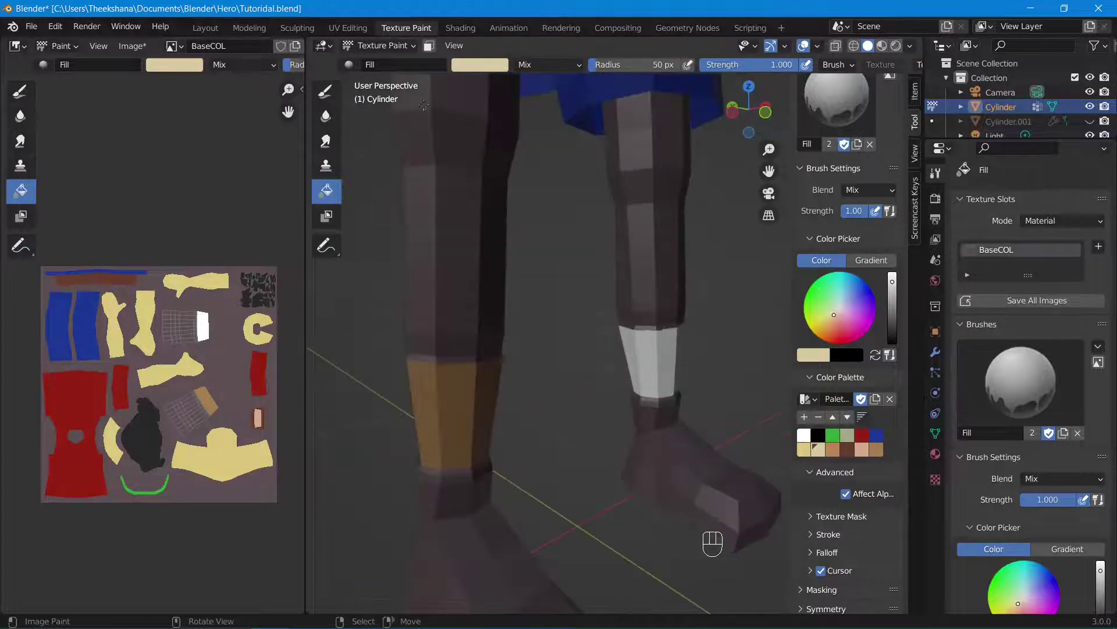
click(431, 47)
Step: Fill both masked legs with the beige palette colour
mouse_move(518, 274)
middle_down()
mouse_move(372, 302)
mouse_move(454, 285)
middle_up()
click(448, 288)
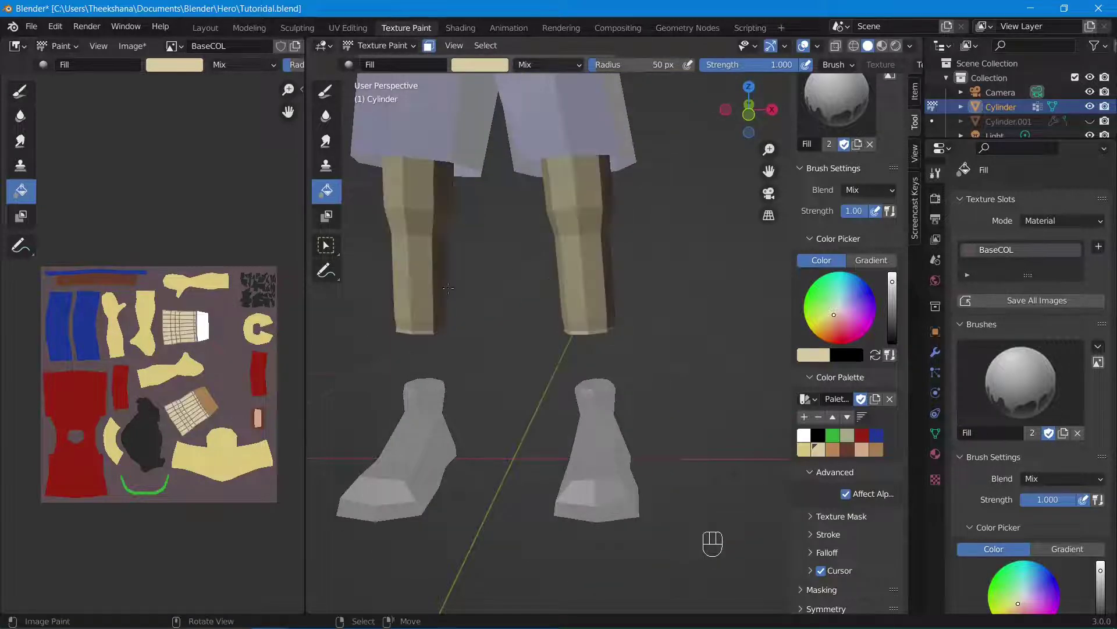
scroll(448, 288, down, 4)
scroll(448, 288, up, 3)
Step: Fill both masked legs with the yellow skin palette colour and check them with face masking temporarily off
click(803, 449)
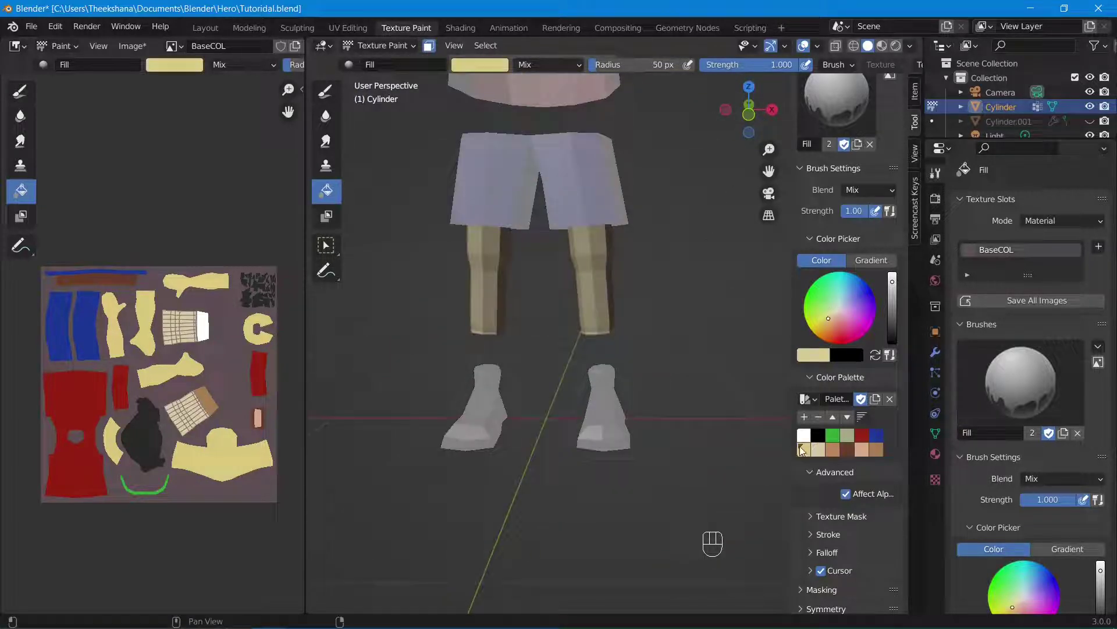
scroll(514, 175, down, 3)
mouse_move(513, 174)
middle_down()
mouse_move(514, 101)
mouse_move(585, 340)
mouse_move(627, 324)
mouse_move(617, 336)
middle_up()
scroll(514, 101, up, 4)
key(m)
scroll(514, 102, down, 3)
scroll(576, 291, up, 6)
key(m)
scroll(613, 288, down, 7)
Step: Mask the linked faces of both shoes and fill them with the black palette colour
key(alt+a)
key(l)
key(l)
click(847, 450)
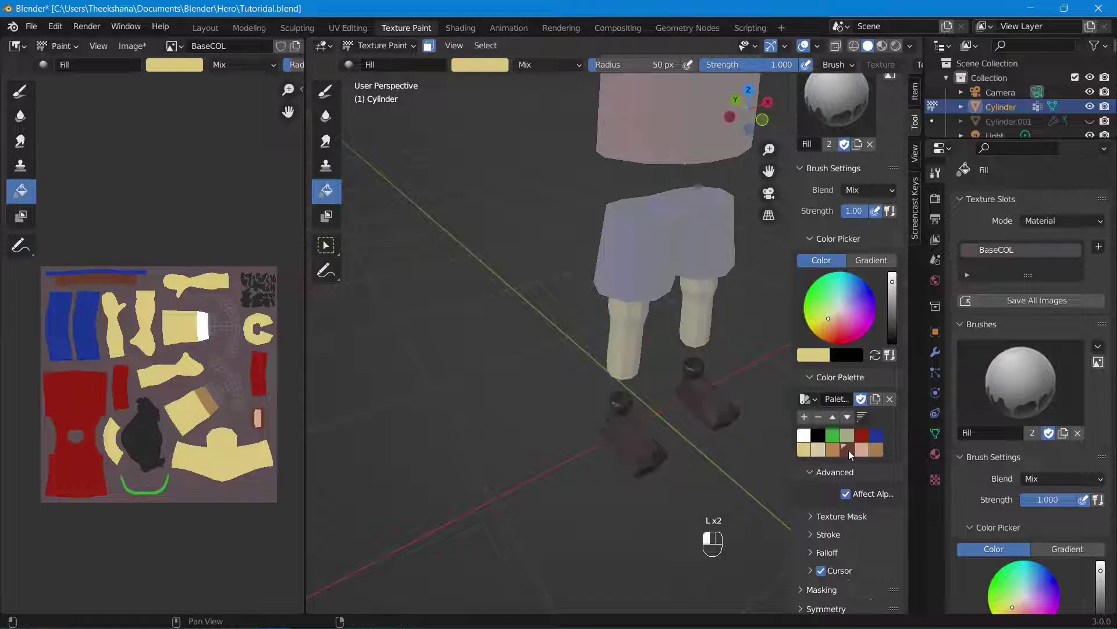
click(819, 435)
click(703, 401)
Step: Mask the faces of the remaining brown ankle band and fill them with the white palette colour
scroll(701, 396, down, 2)
middle_drag(698, 390, 524, 344)
scroll(605, 206, down, 3)
scroll(605, 206, up, 10)
right_click(543, 314)
shift+right_click(492, 314)
shift+right_click(588, 358)
scroll(492, 365, down, 5)
scroll(493, 364, up, 7)
scroll(492, 365, down, 2)
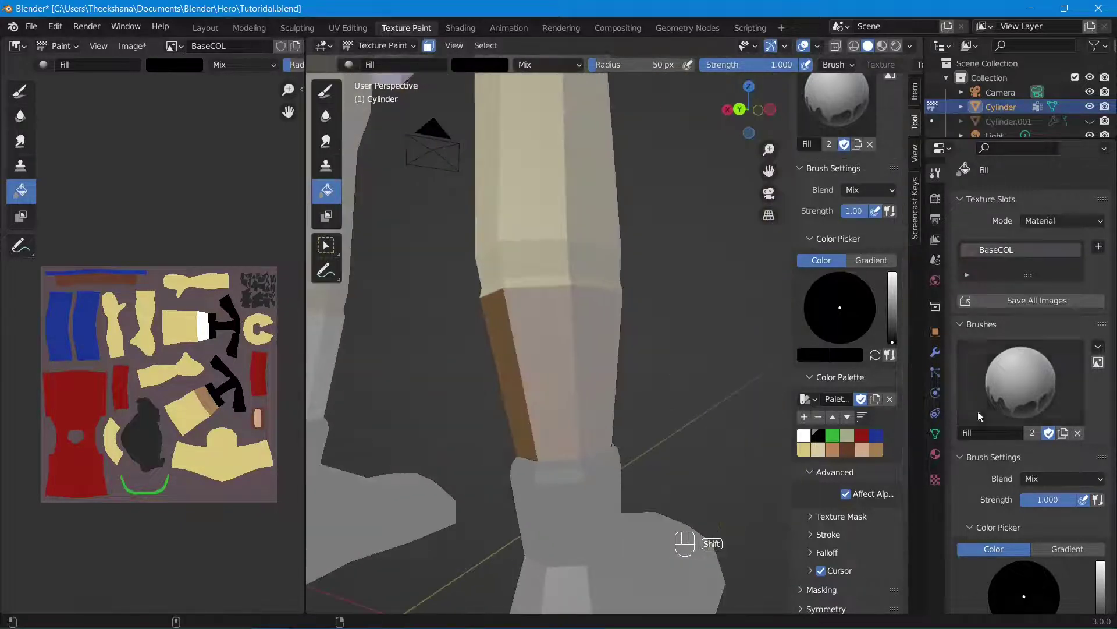
shift+right_click(547, 364)
shift+right_click(596, 363)
middle_drag(597, 372, 860, 434)
click(803, 434)
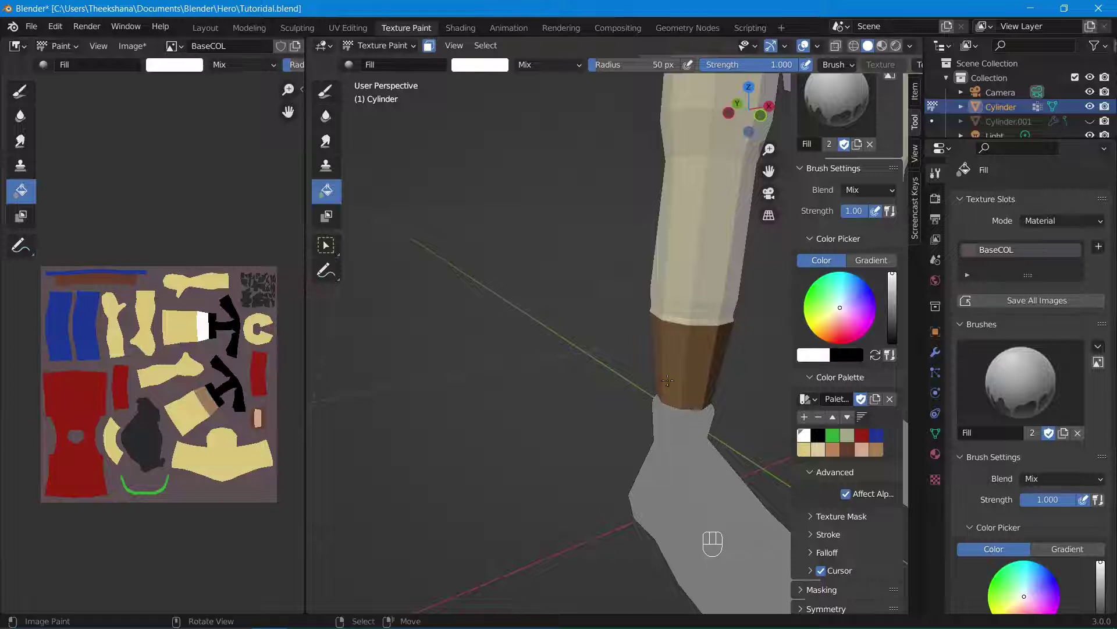
click(690, 361)
Step: Mask the narrow yellow strip of faces directly above the ankle band and fill it white
scroll(613, 407, down, 3)
scroll(530, 427, up, 5)
shift+middle_drag(687, 379, 623, 410)
scroll(640, 417, up, 5)
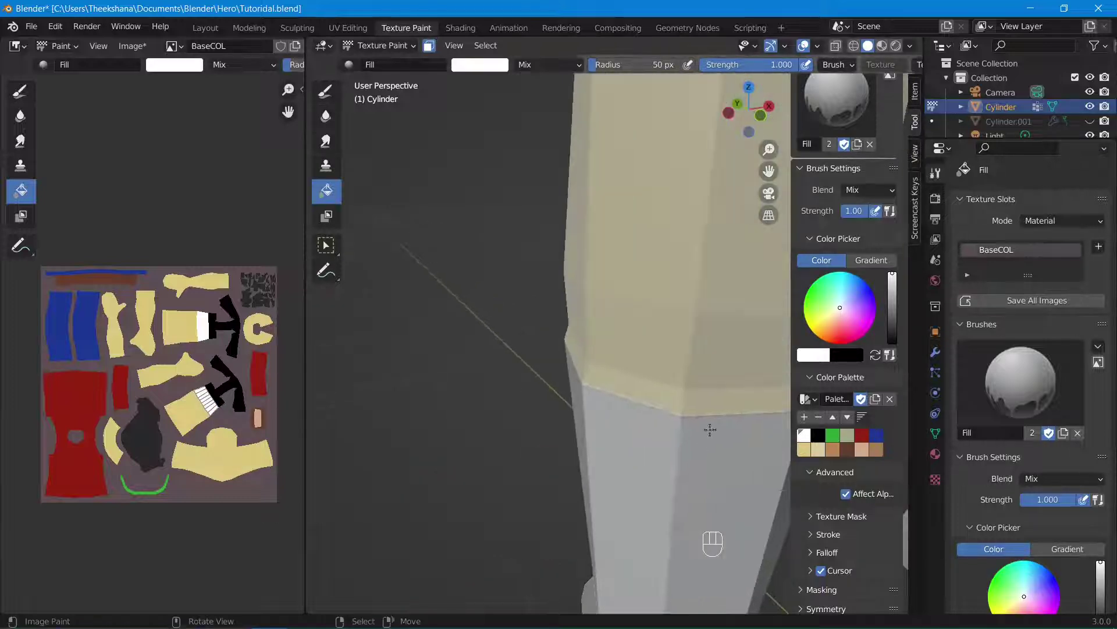
click(708, 429)
middle_drag(708, 429, 591, 401)
alt+right_click(581, 416)
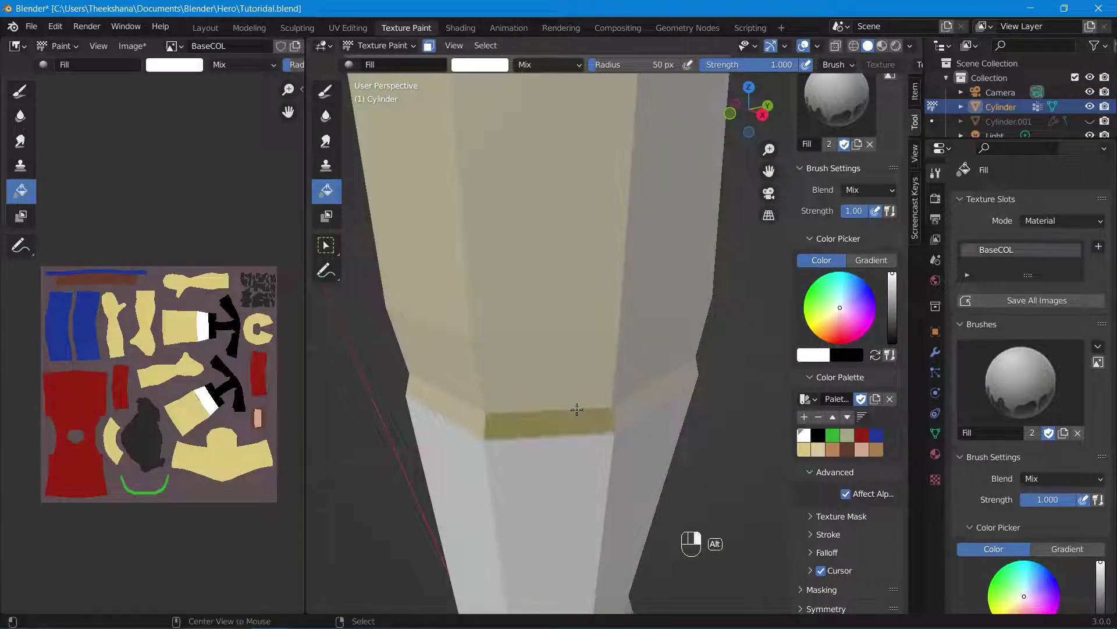
alt+right_click(470, 415)
shift+right_click(634, 406)
right_click(471, 413)
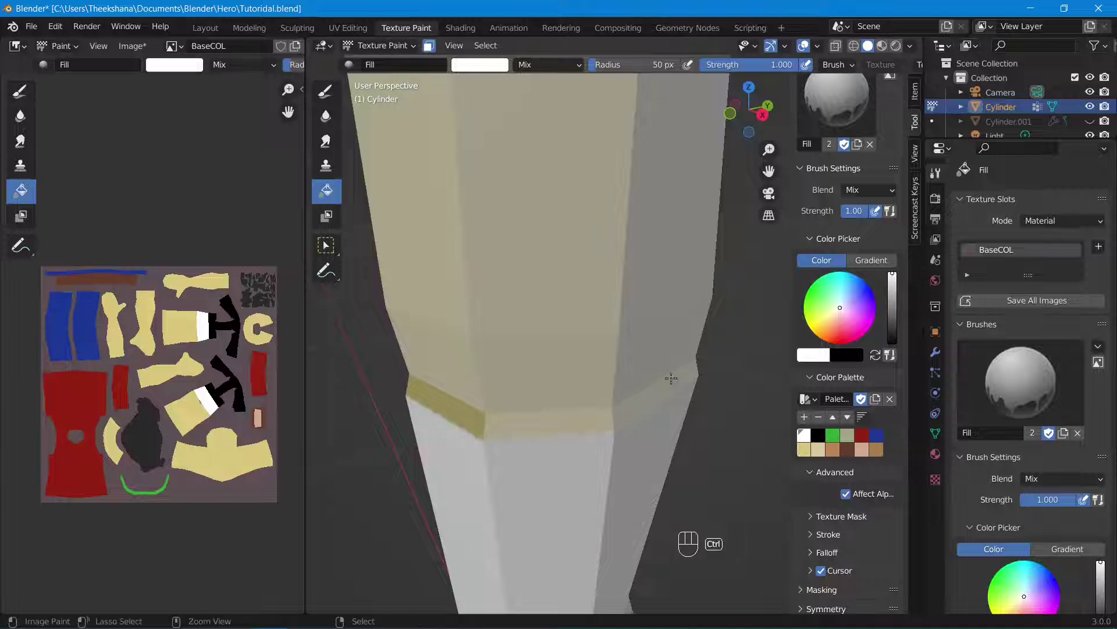
shift+right_click(545, 418)
middle_drag(546, 418, 542, 369)
shift+right_click(576, 353)
shift+right_click(623, 346)
shift+right_click(608, 476)
shift+right_click(588, 455)
middle_drag(588, 455, 679, 434)
click(741, 409)
Step: Mask the matching narrow yellow strip of faces above the other leg's ankle band
scroll(689, 375, down, 8)
scroll(689, 374, up, 5)
scroll(680, 434, up, 3)
right_click(494, 434)
shift+right_click(566, 422)
shift+right_click(749, 421)
middle_drag(566, 421, 734, 466)
shift+right_click(641, 519)
shift+right_click(705, 519)
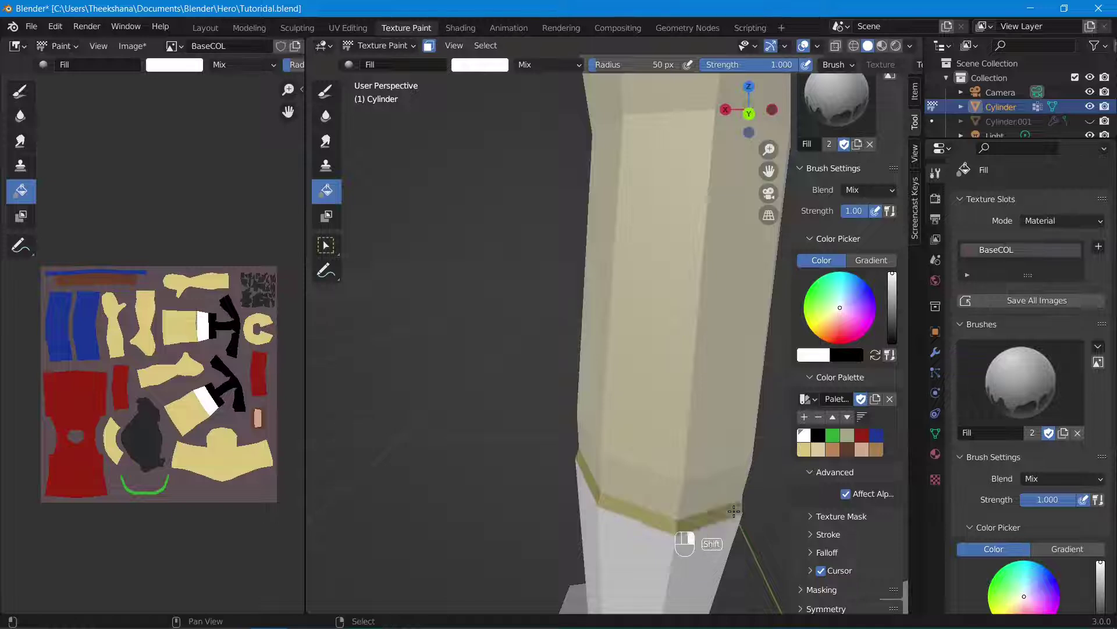
middle_drag(706, 519, 570, 491)
shift+right_click(600, 501)
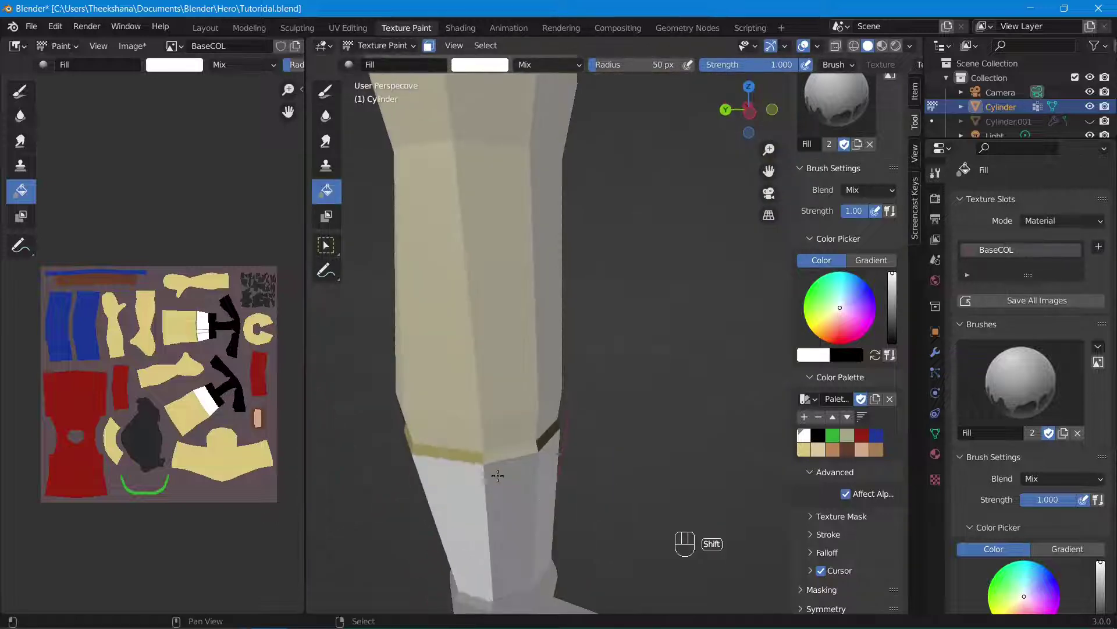
Step: Inspect the painted character from the front and around the collar with face masking temporarily off
scroll(524, 452, down, 5)
key(KP_1)
scroll(406, 250, down, 7)
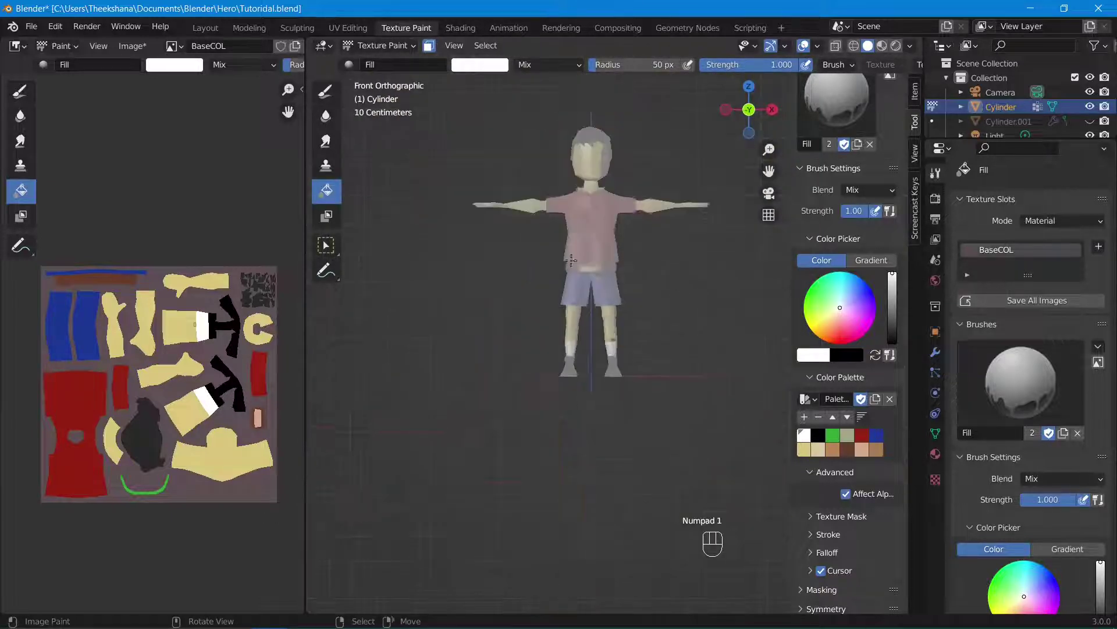
shift+middle_drag(406, 251, 373, 317)
scroll(373, 316, up, 2)
click(429, 45)
middle_drag(641, 195, 614, 302)
shift+middle_drag(614, 302, 691, 306)
scroll(692, 306, up, 8)
middle_drag(578, 241, 445, 190)
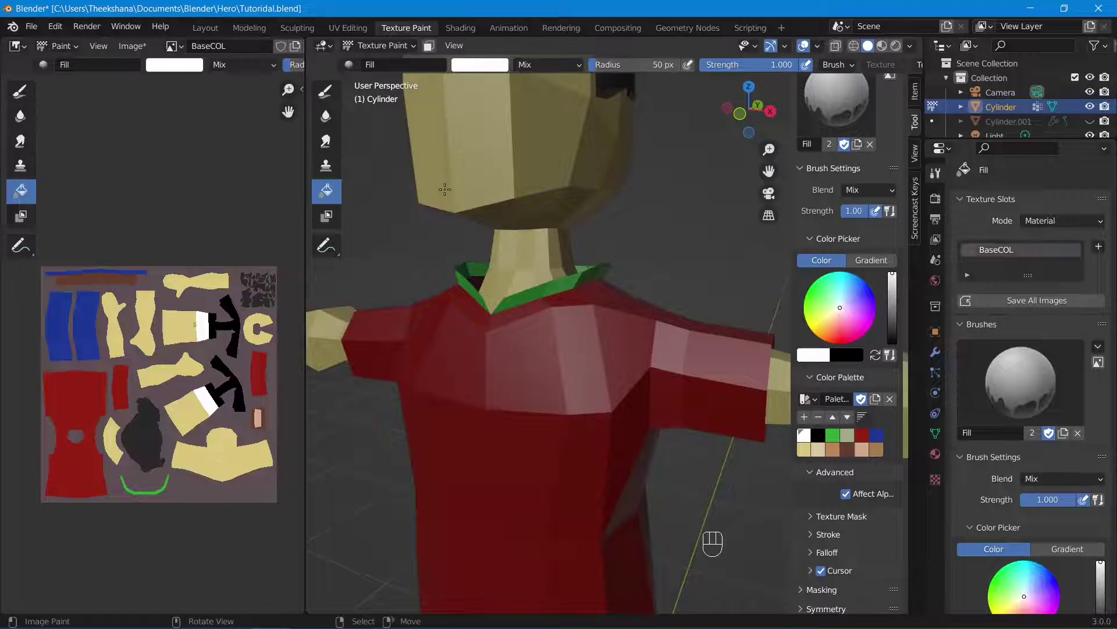
click(429, 46)
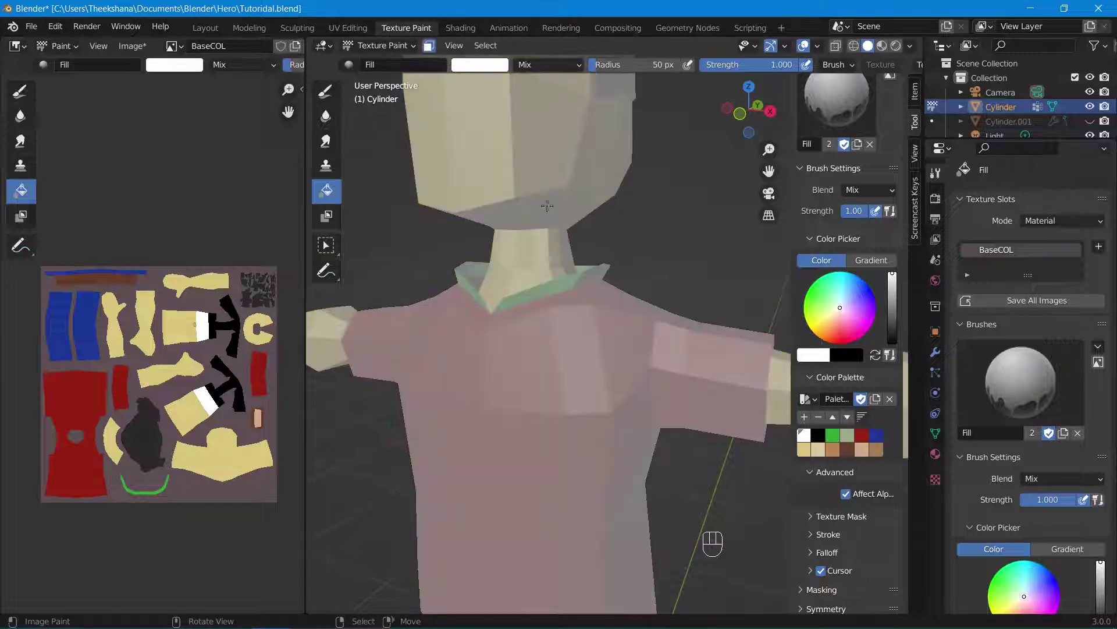
Step: Mask the linked faces of the green shirt collar and fill them with the blue palette colour
click(566, 284)
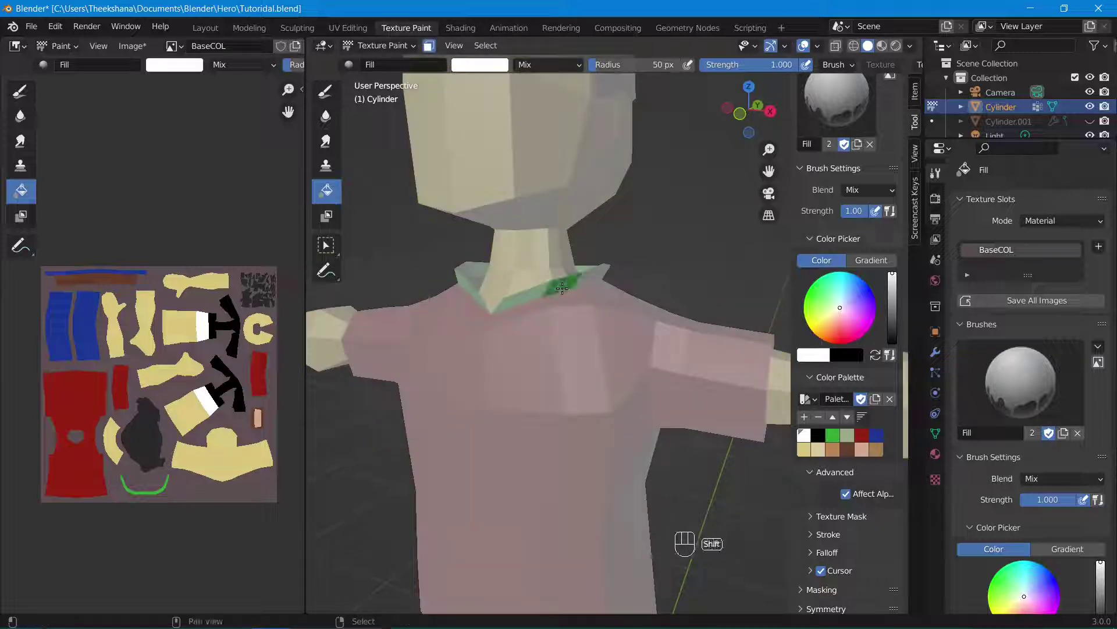
click(522, 295)
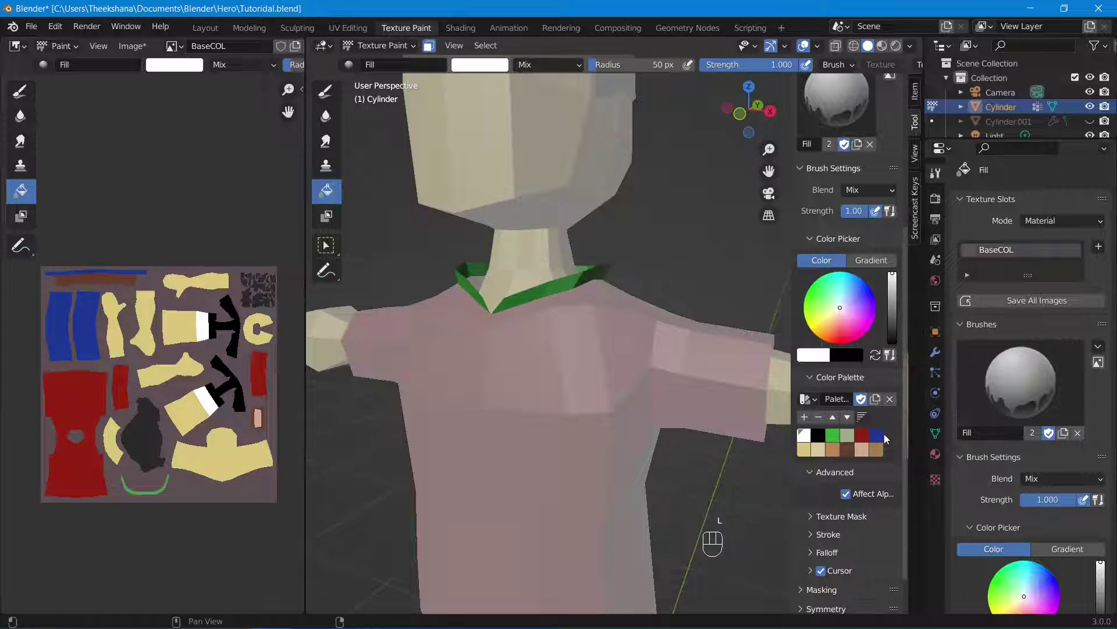
click(882, 436)
click(562, 288)
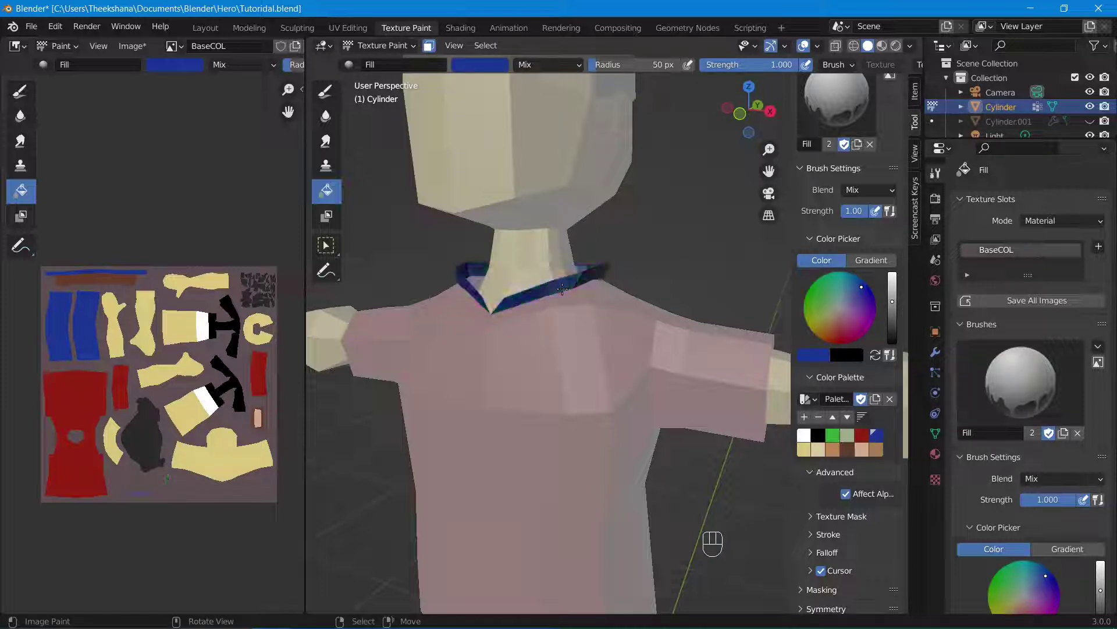
Step: Mask the linked faces of the brown belt together with the blue waistband below it
scroll(684, 489, down, 8)
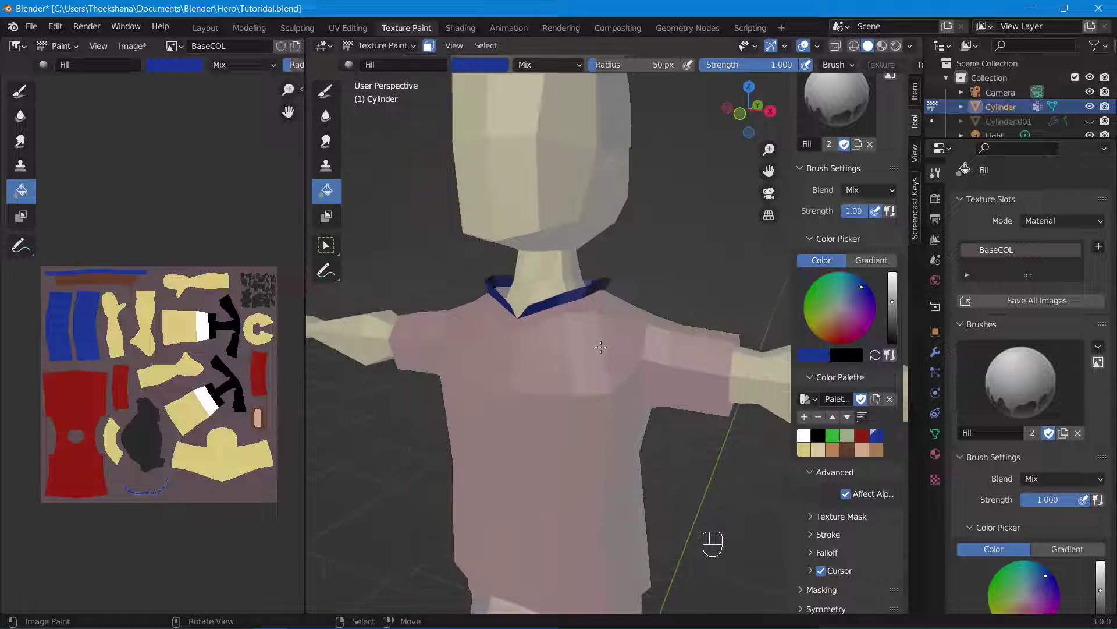
scroll(686, 491, up, 2)
scroll(686, 491, up, 3)
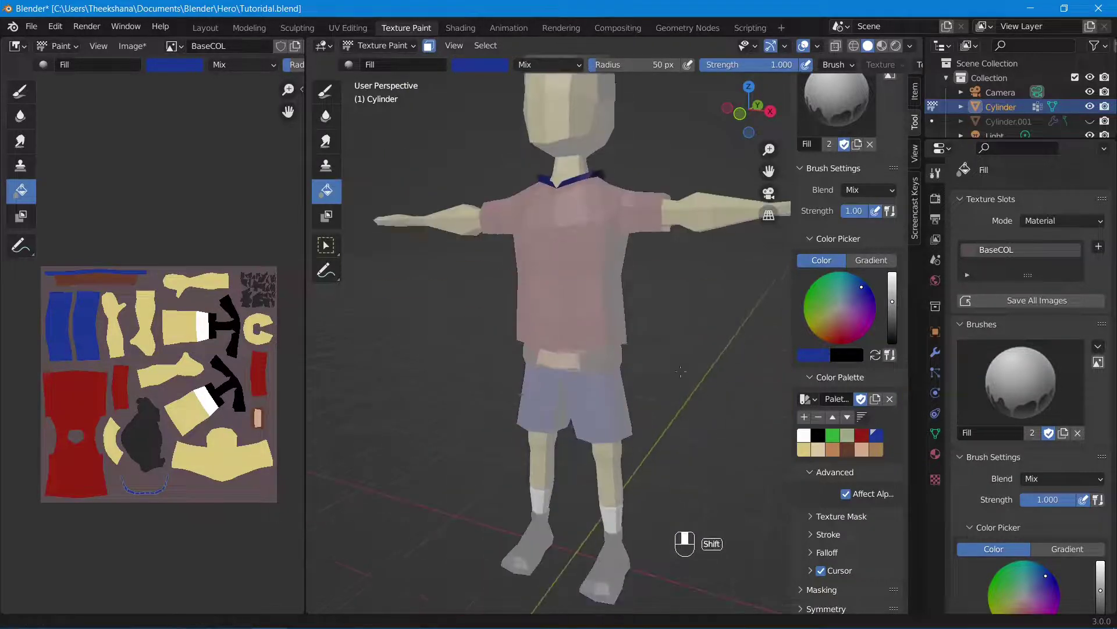
click(593, 390)
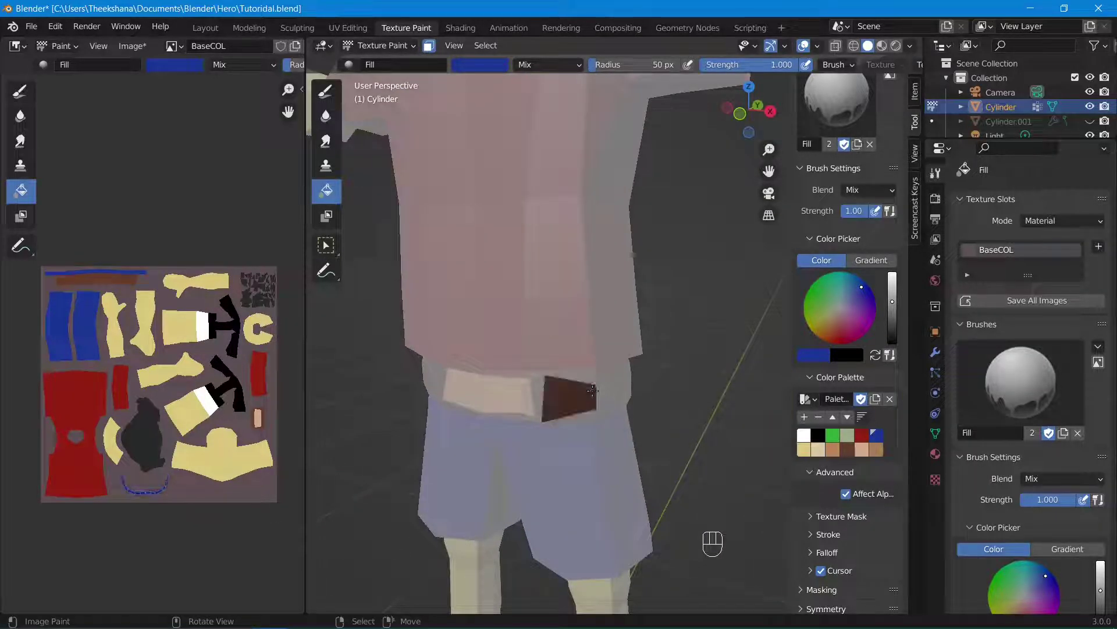
right_click(608, 387)
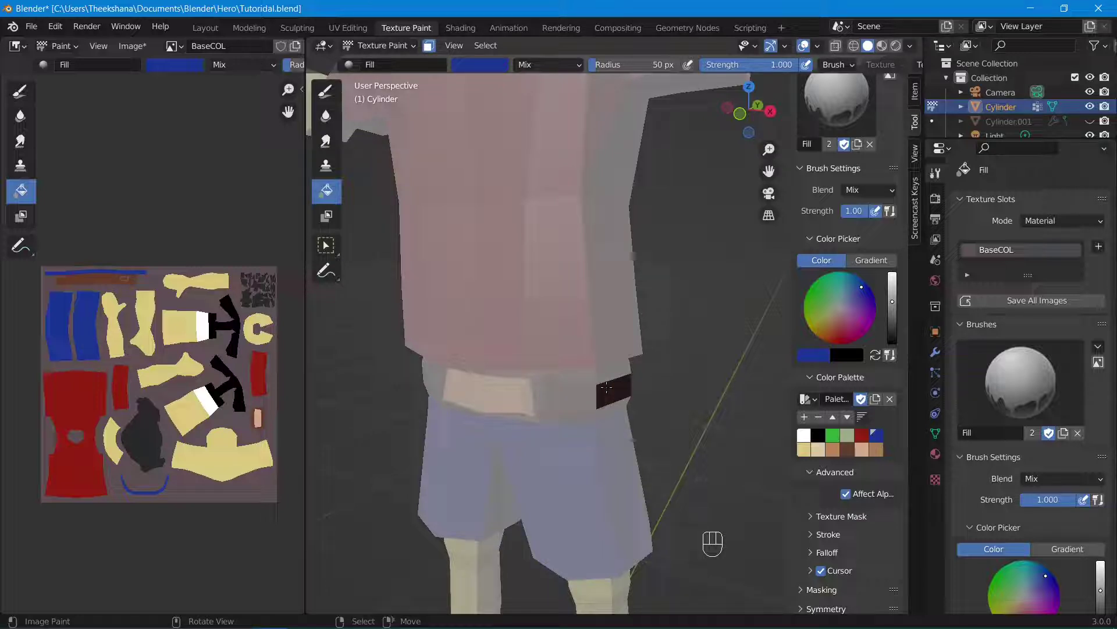
middle_drag(606, 387, 494, 493)
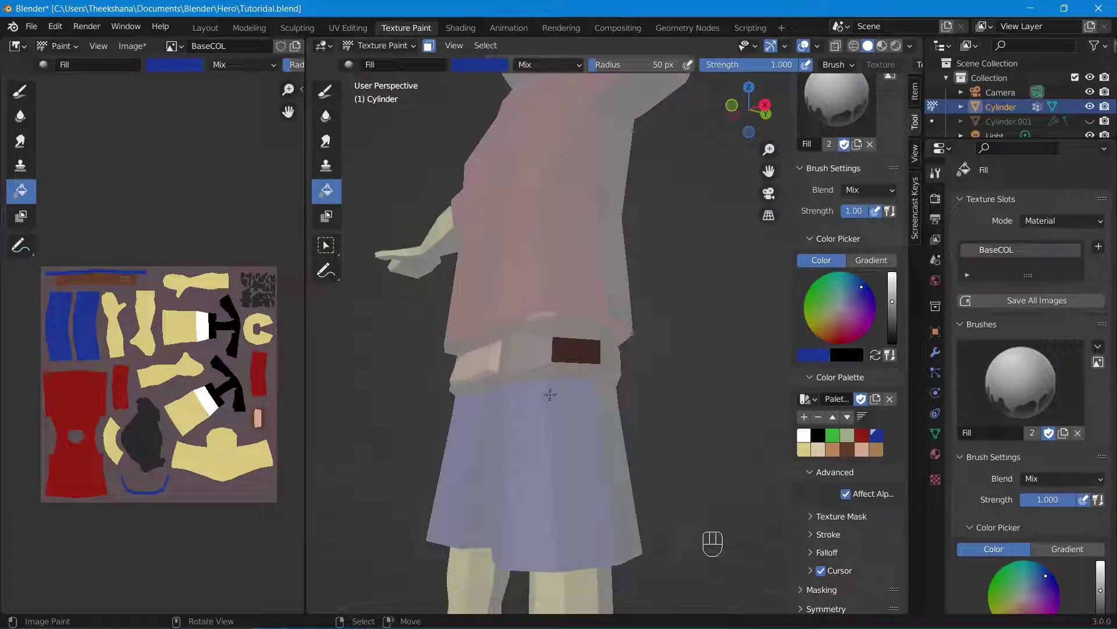
click(541, 359)
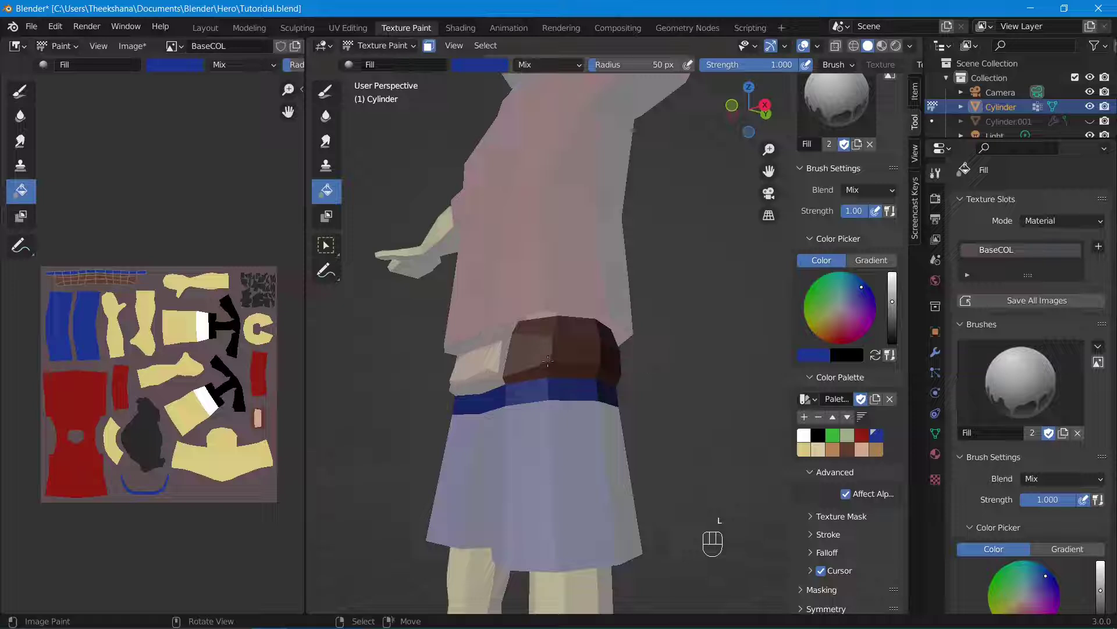
click(548, 361)
middle_drag(548, 361, 668, 379)
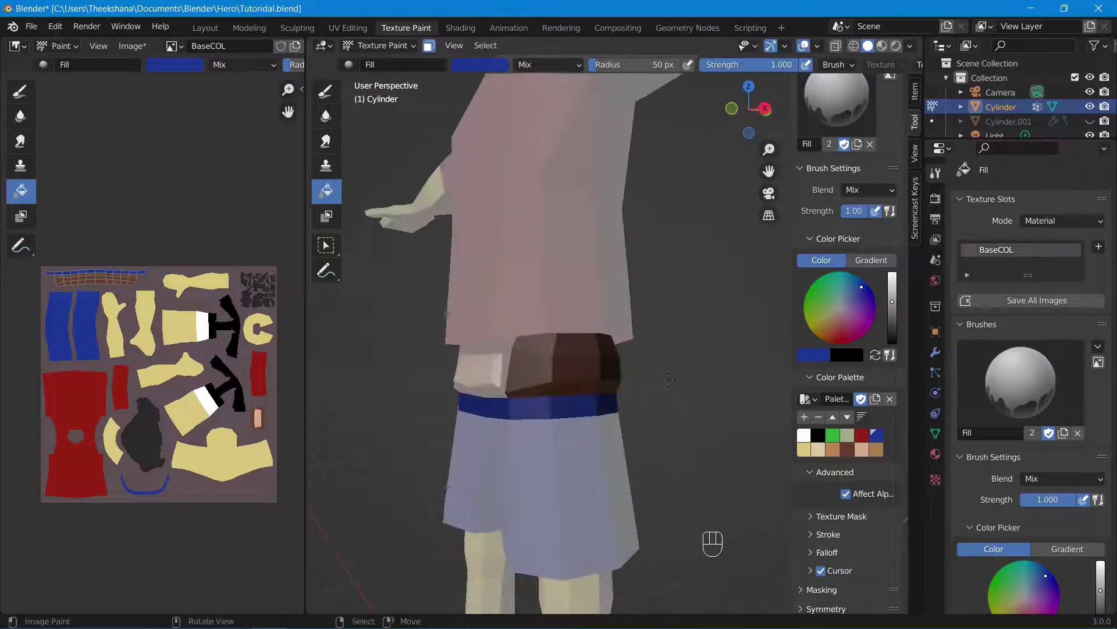
Step: Paint a vertical belt loop across one side of the belt with the Draw brush in the blue palette colour
key(KP_1)
scroll(669, 380, up, 7)
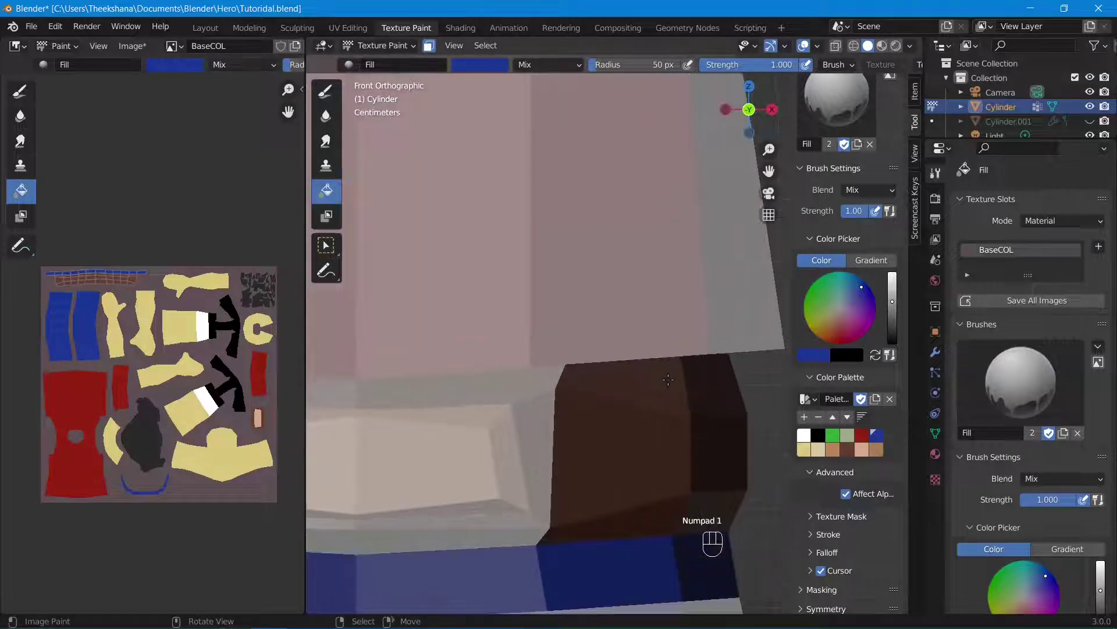
shift+middle_drag(698, 405, 626, 266)
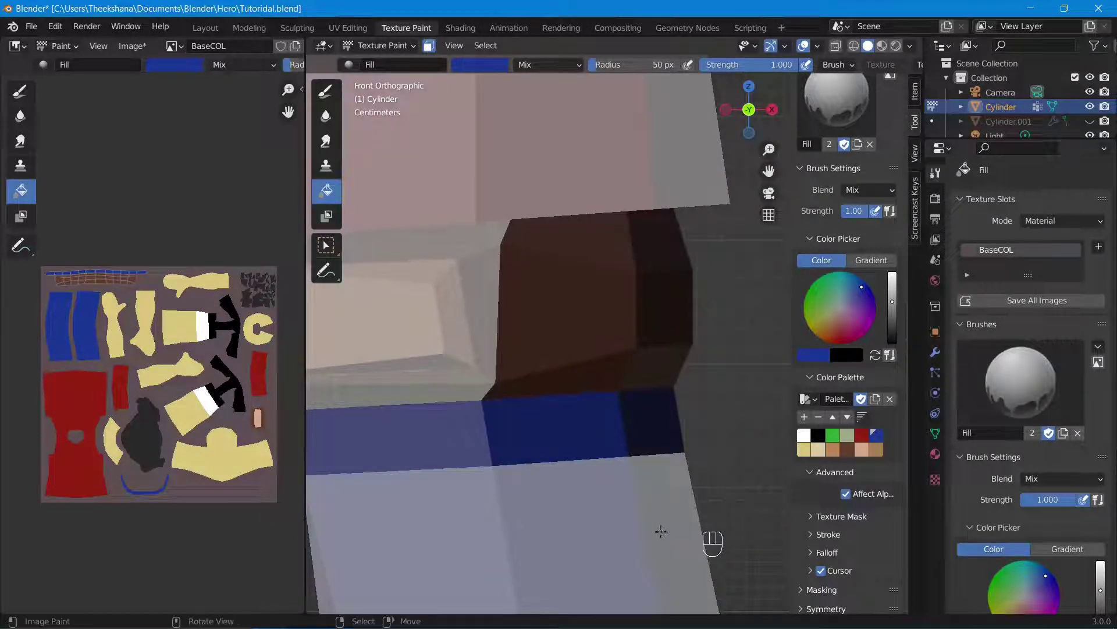
middle_drag(621, 412, 584, 365)
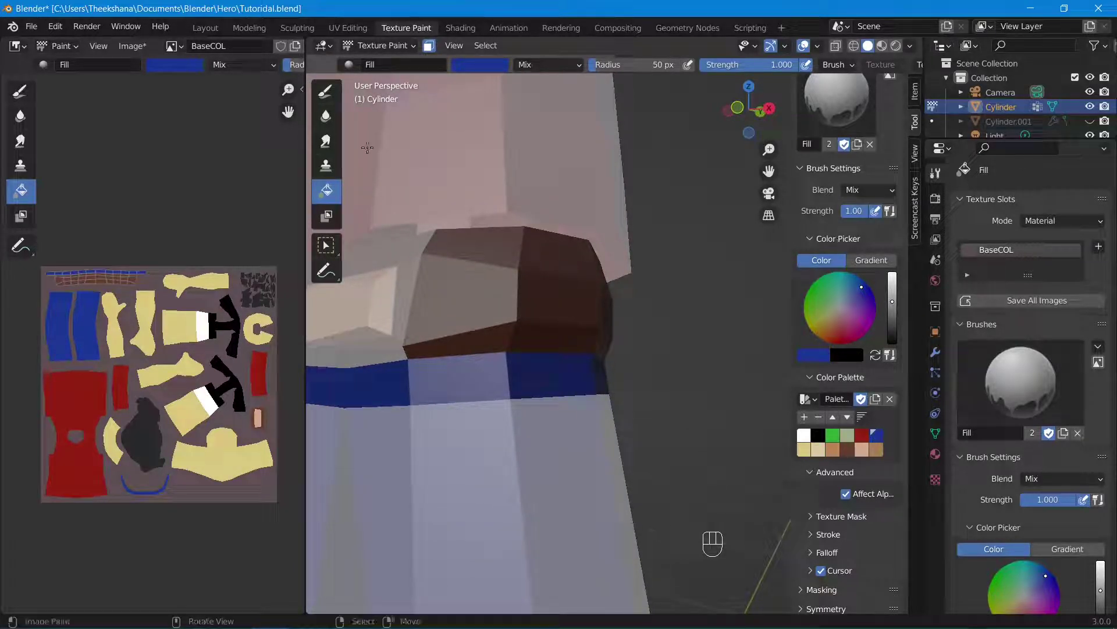
click(329, 100)
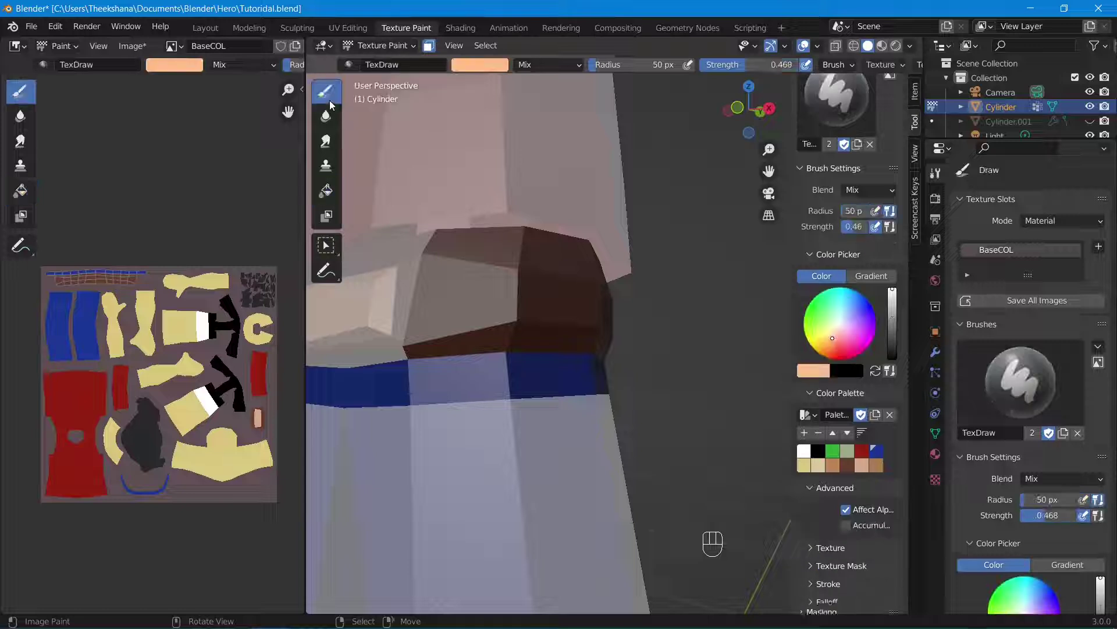
mouse_move(525, 384)
middle_down()
mouse_move(533, 367)
mouse_move(582, 387)
middle_up()
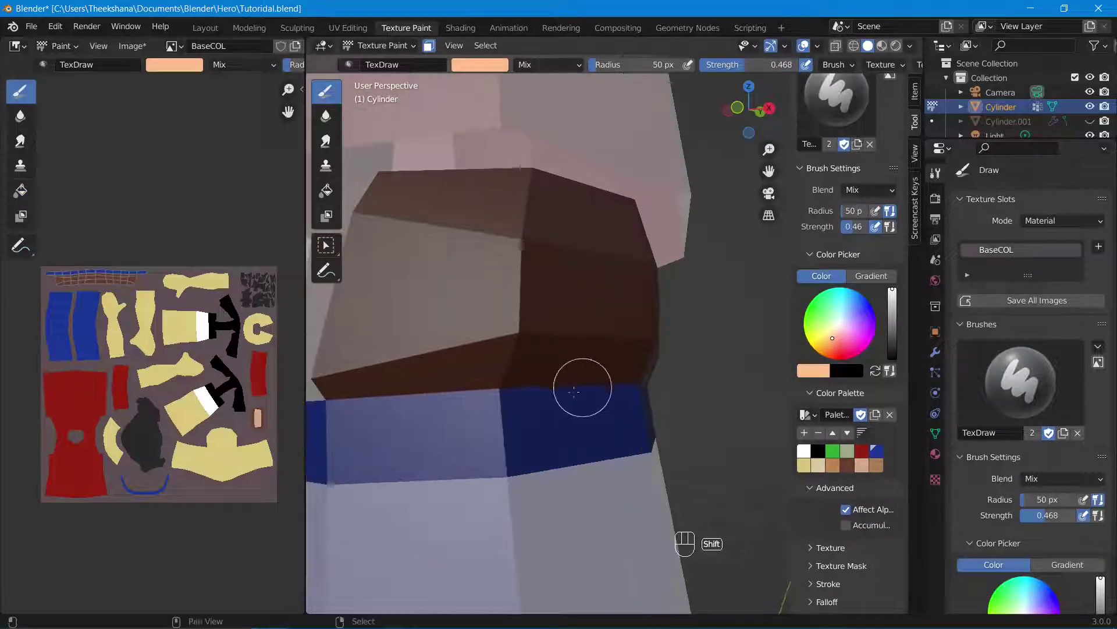
mouse_move(488, 399)
mouse_down()
mouse_move(487, 262)
mouse_move(499, 269)
mouse_up()
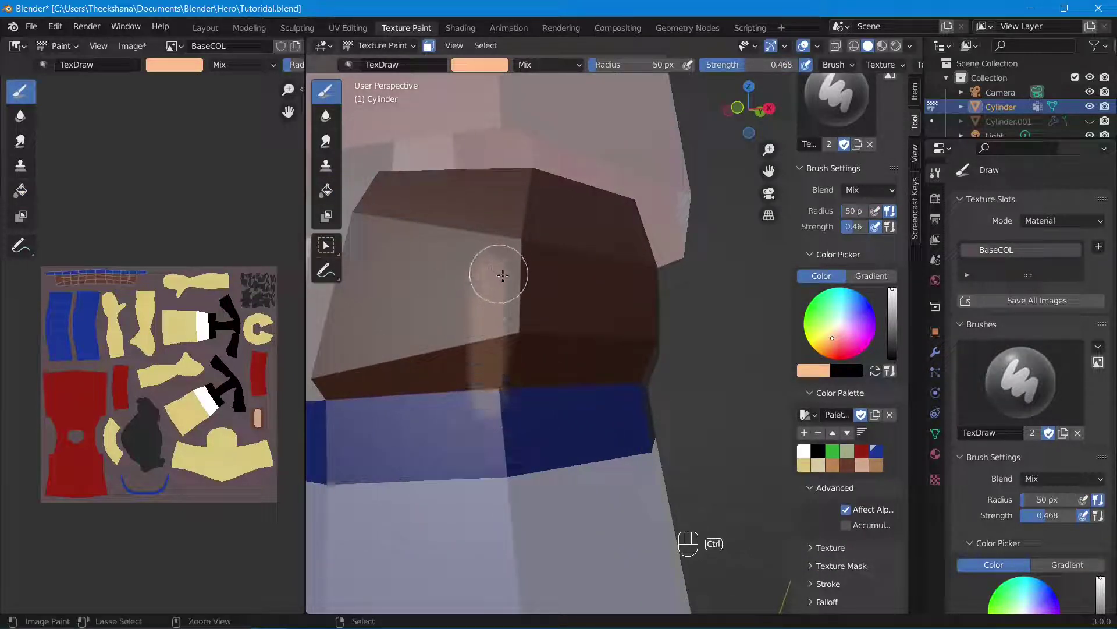
key(ctrl+z)
click(881, 451)
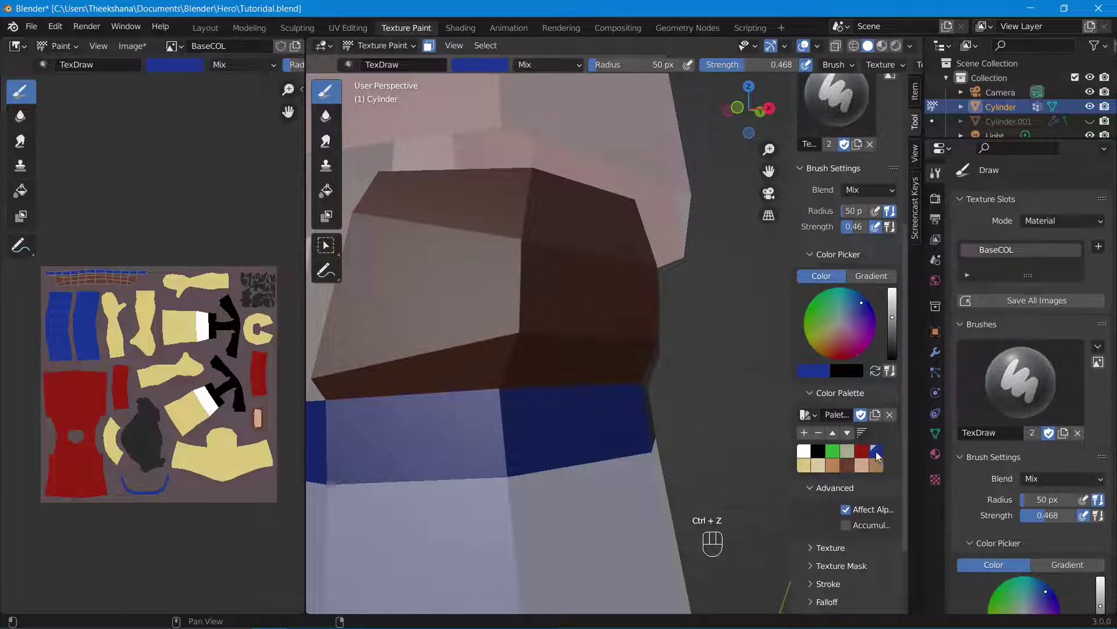
mouse_move(477, 372)
mouse_down()
mouse_move(485, 169)
mouse_move(469, 404)
mouse_move(488, 137)
mouse_up()
middle_drag(630, 302, 516, 337)
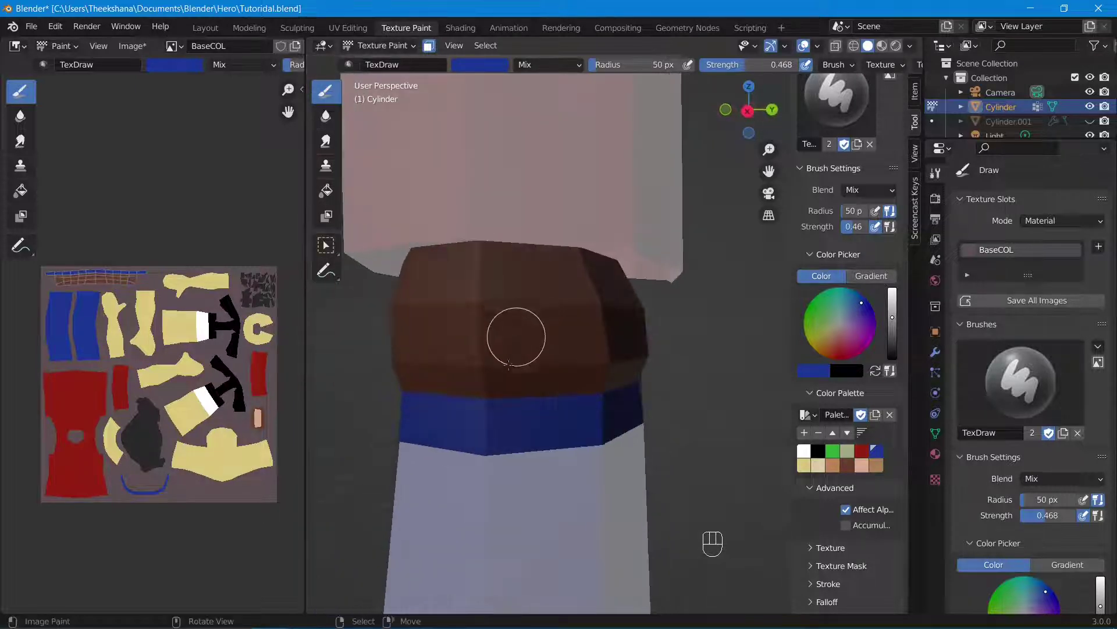
Step: Paint another vertical blue belt loop across the belt on the opposite side of the buckle
mouse_move(491, 233)
middle_down()
mouse_move(634, 381)
mouse_move(599, 349)
mouse_move(611, 345)
mouse_move(542, 446)
mouse_move(594, 313)
mouse_move(639, 449)
mouse_move(645, 403)
mouse_move(586, 430)
middle_up()
drag(586, 431, 524, 466)
scroll(523, 466, down, 3)
drag(565, 285, 561, 437)
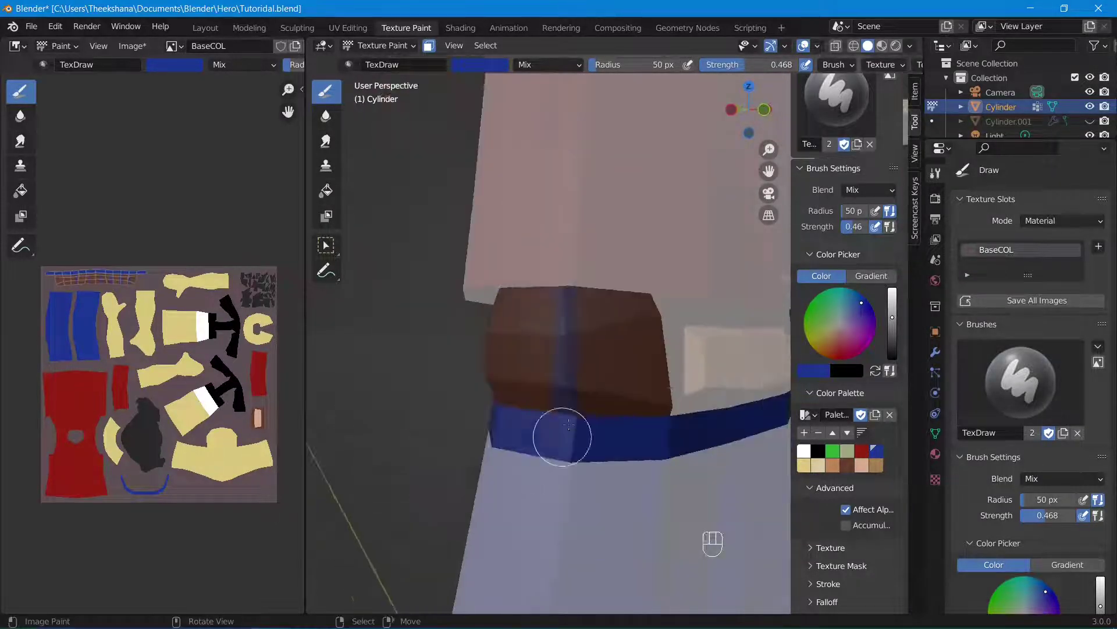
drag(570, 255, 569, 442)
Step: Reveal all faces with face masking turned off and save the file
scroll(569, 442, down, 5)
middle_drag(569, 442, 582, 431)
key(alt+h)
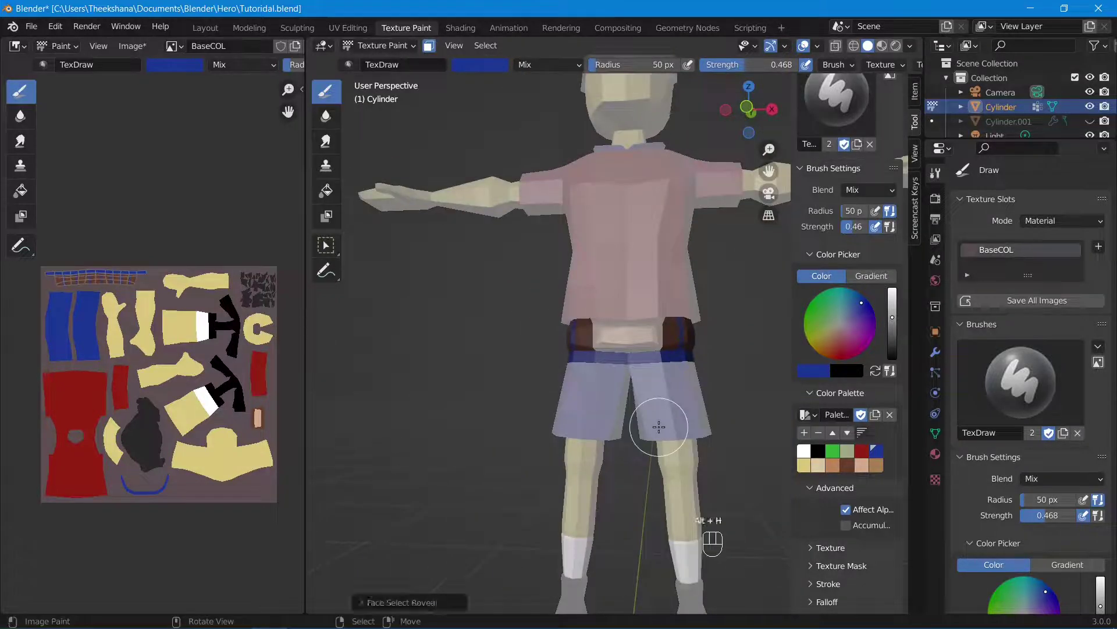
click(430, 46)
middle_drag(614, 326, 563, 362)
scroll(564, 362, down, 4)
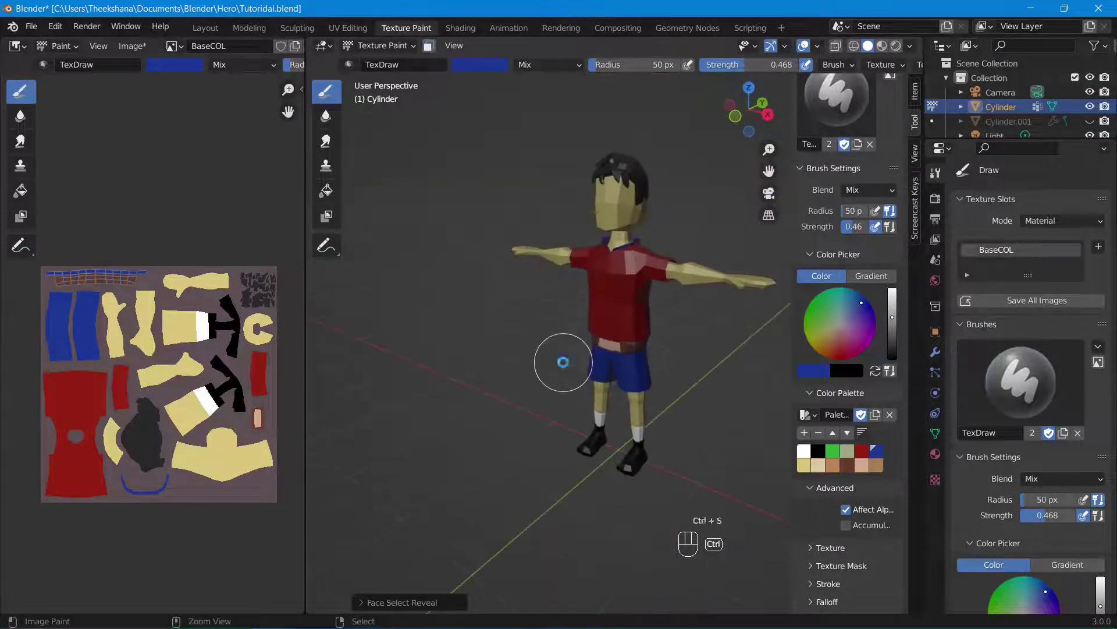
key(ctrl+s)
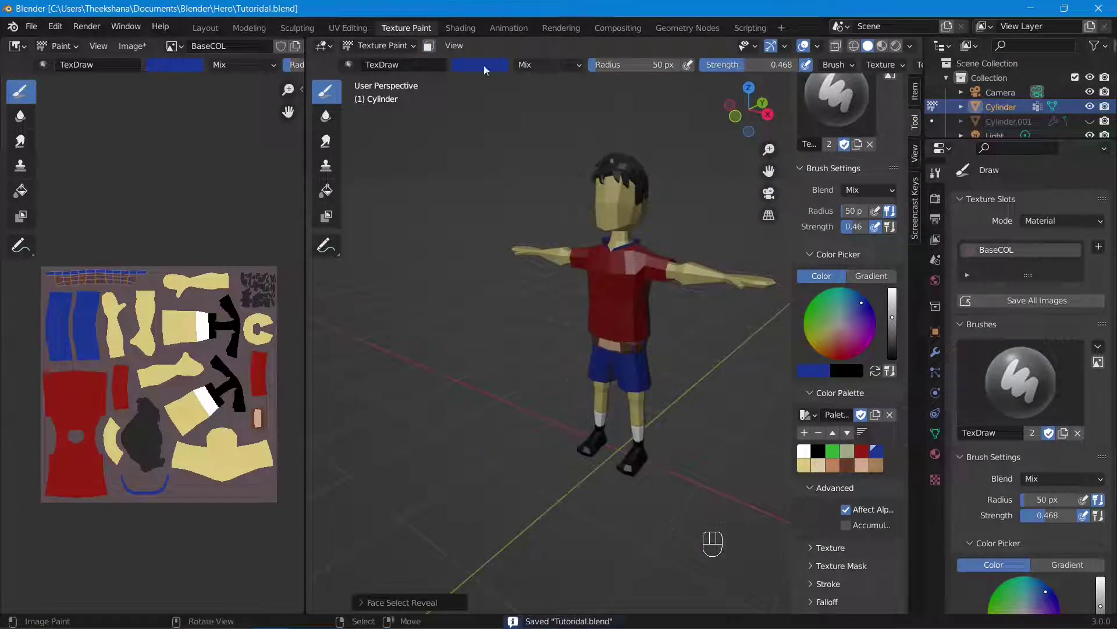
Step: Preview the textured character in the Shading workspace with an enlarged 3D viewport and save the file
click(473, 30)
drag(715, 207, 706, 529)
mouse_move(686, 278)
middle_down()
mouse_move(409, 291)
mouse_move(738, 301)
middle_up()
scroll(738, 302, up, 4)
scroll(656, 314, down, 4)
middle_drag(656, 314, 837, 357)
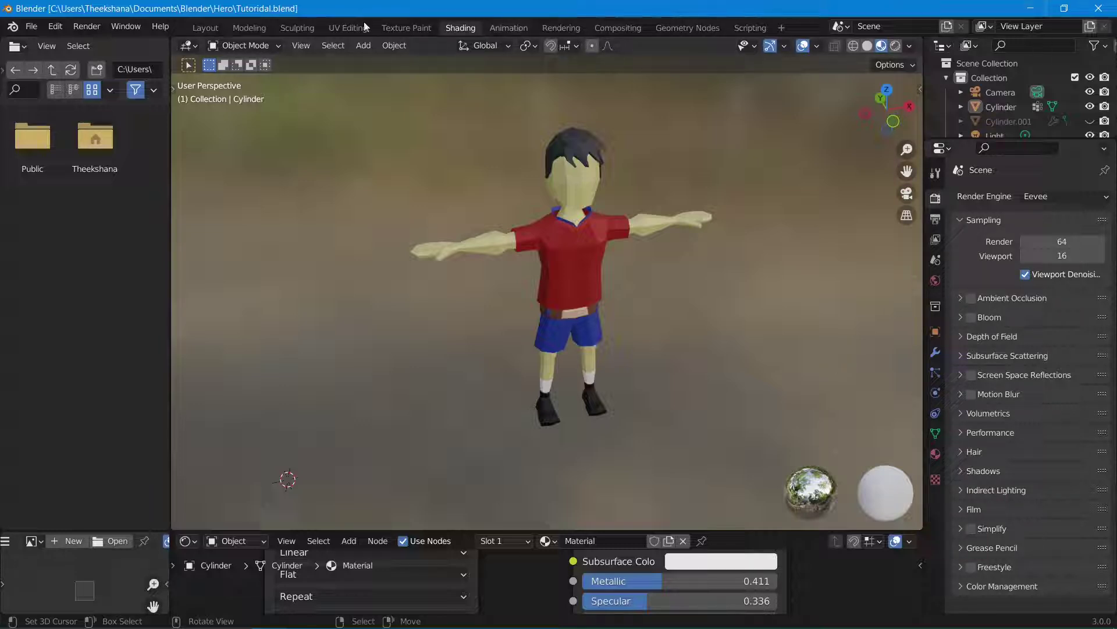
click(30, 27)
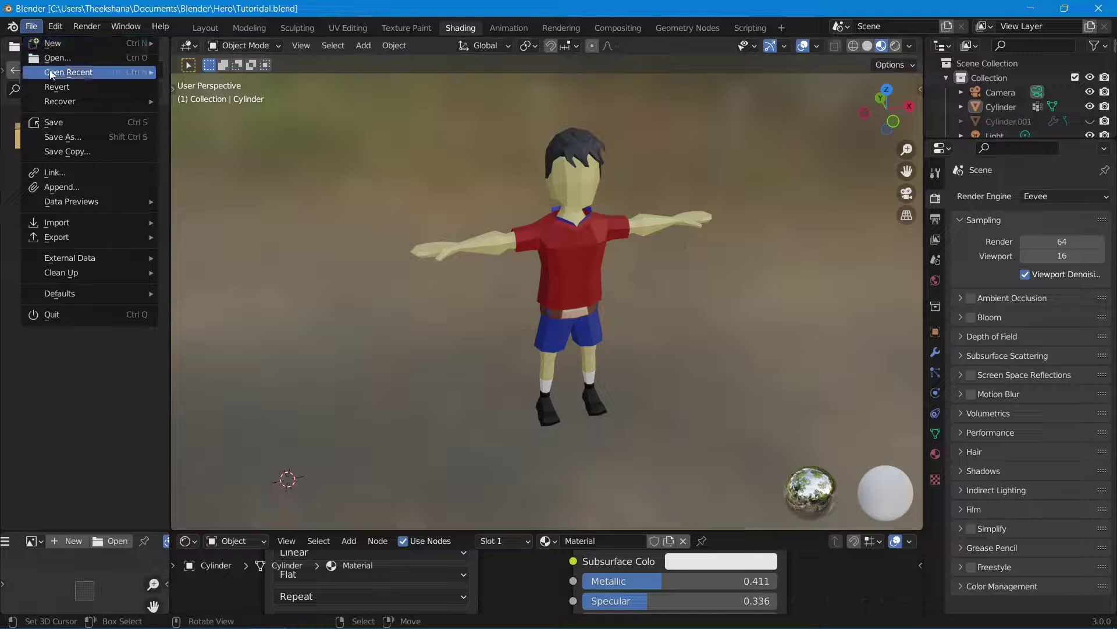
click(60, 123)
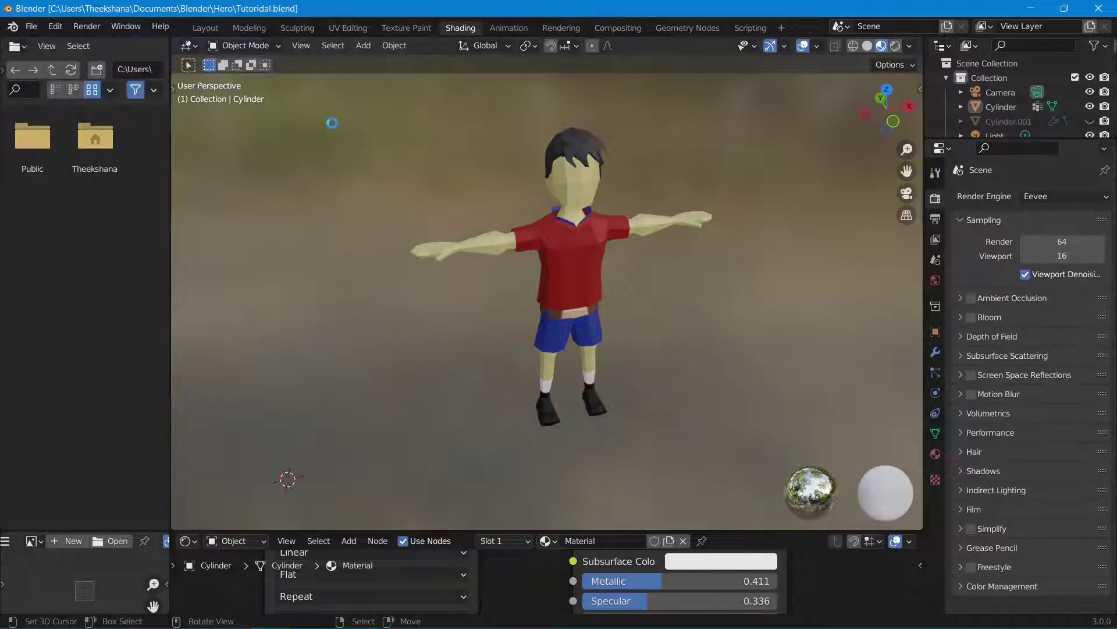